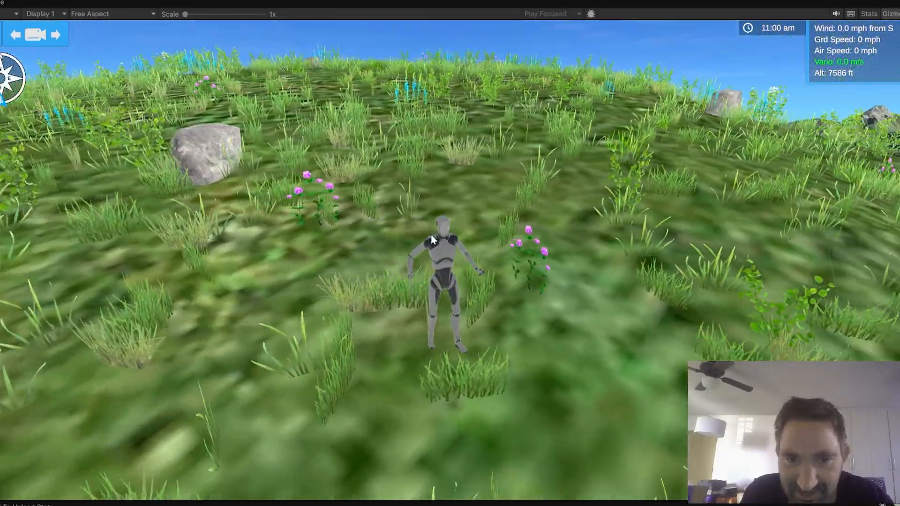
# Run the character off the grassy mountaintop and jump into freefall, orbiting the view to inspect its body without a wingsuit
pyautogui.moveTo(324, 232); pyautogui.dragTo(446, 268)
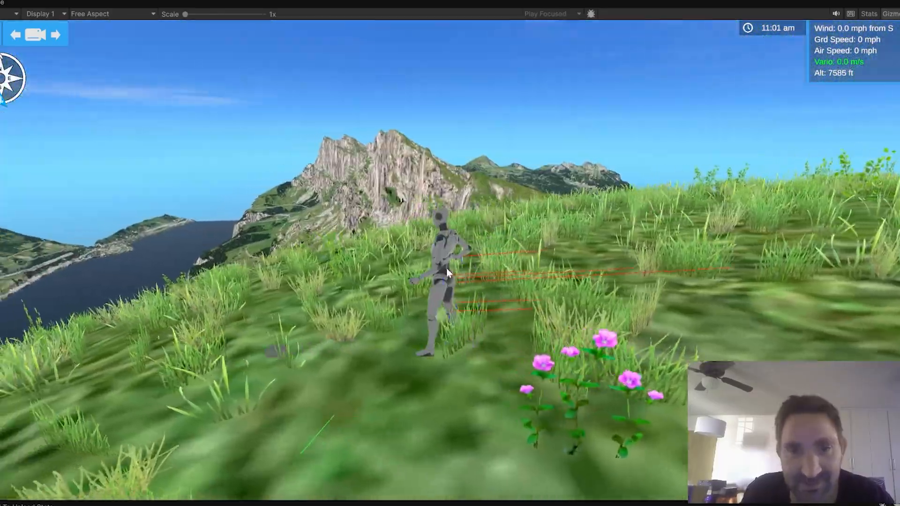
pyautogui.press('w')
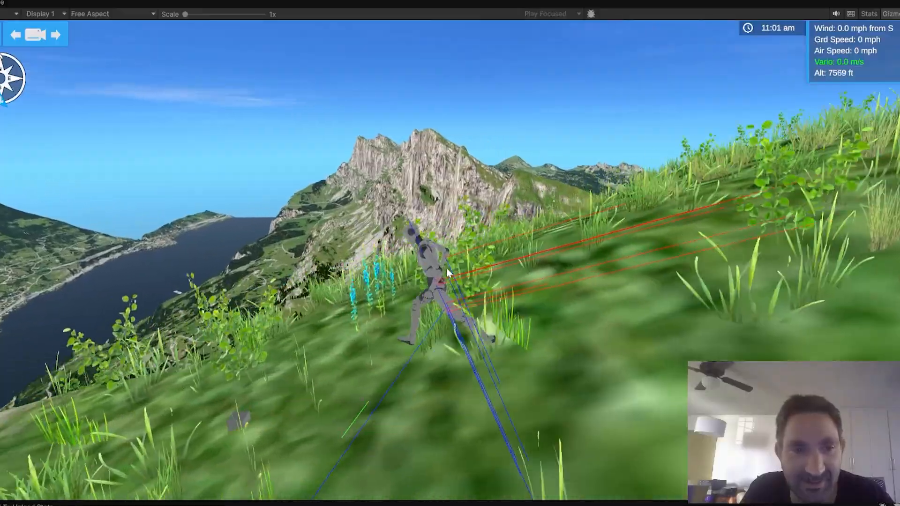
pyautogui.press('space')
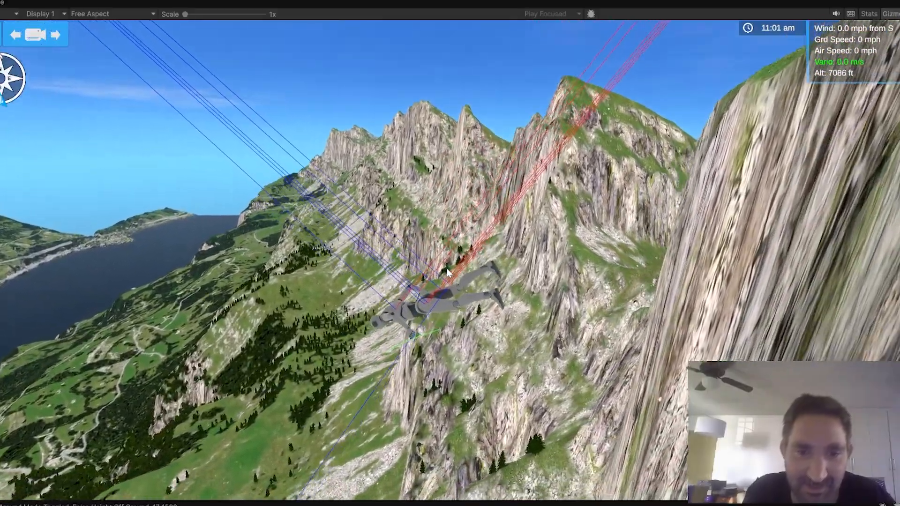
pyautogui.moveTo(448, 274); pyautogui.dragTo(533, 356)
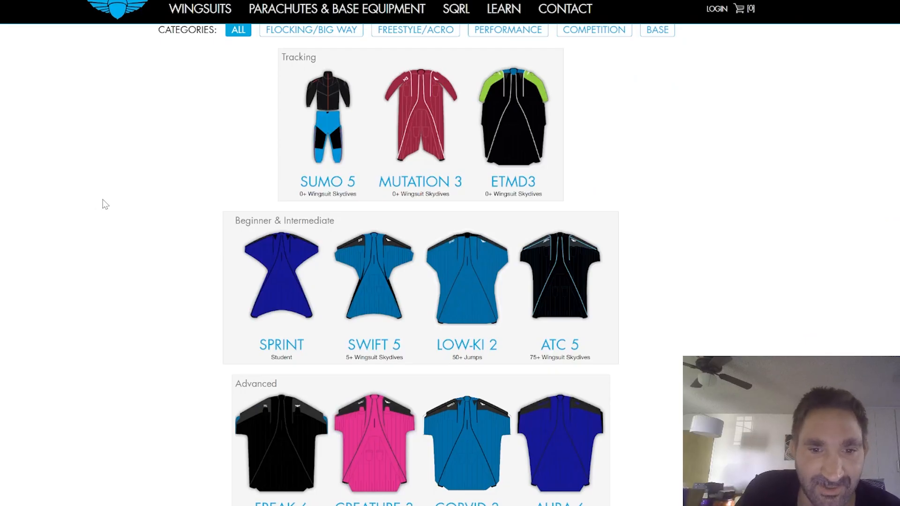
# Examine the Squirrel wingsuit catalogue, comparing the shapes of the Sprint, Swift 5, Low-Ki 2 and ATC 5 suits
pyautogui.scroll(-4, 105, 204)
pyautogui.scroll(4, 105, 205)
pyautogui.moveTo(257, 268)
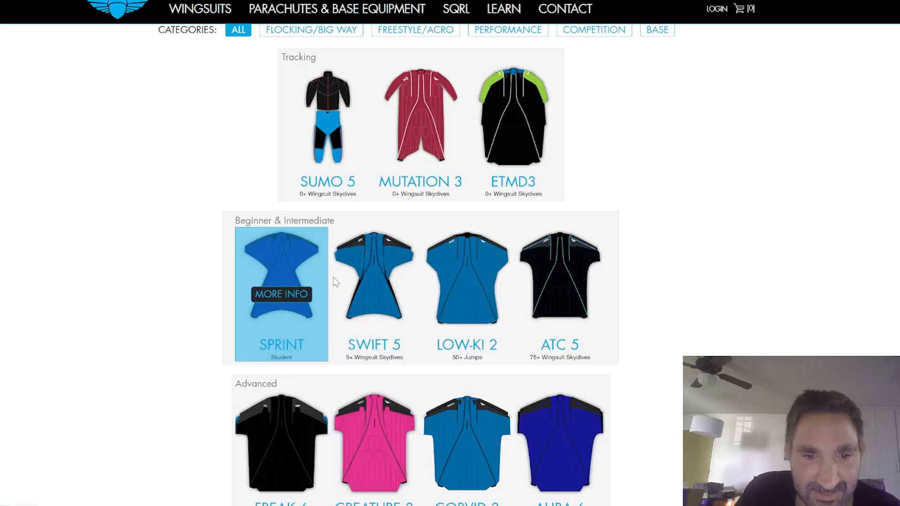
pyautogui.moveTo(387, 291)
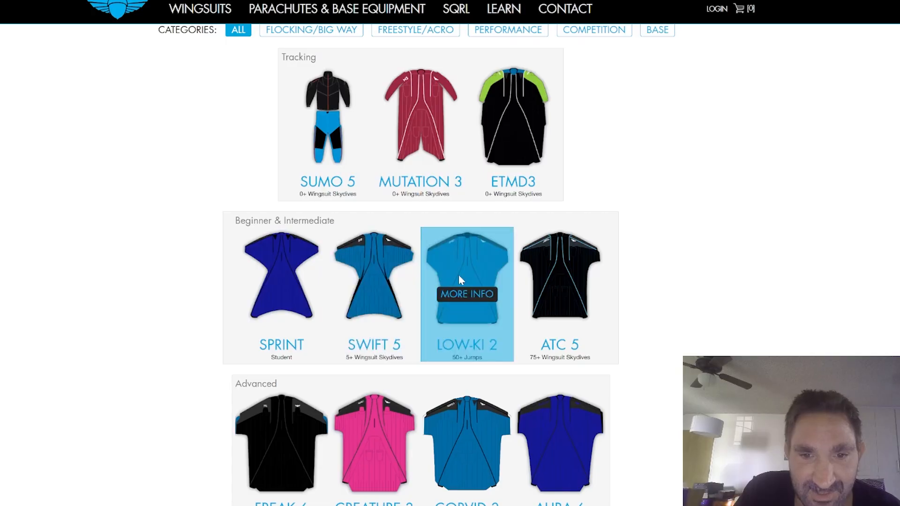
pyautogui.moveTo(569, 269)
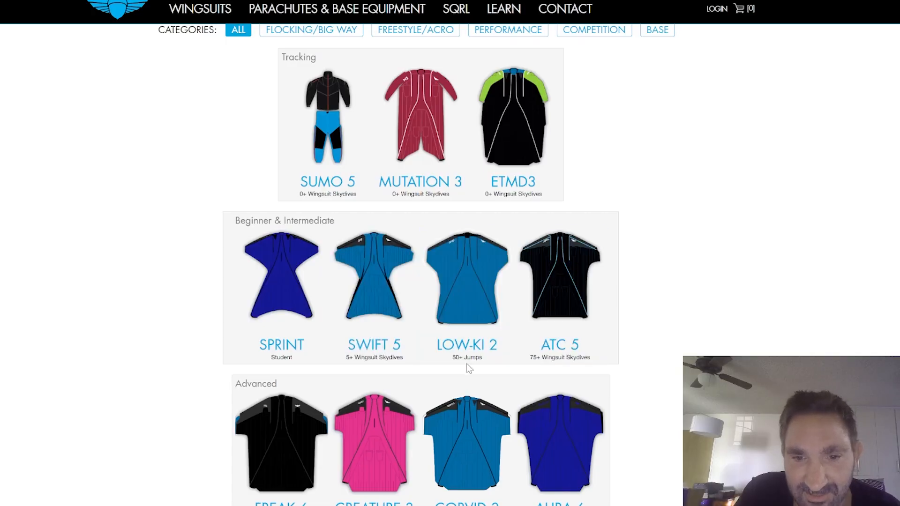
pyautogui.moveTo(464, 302)
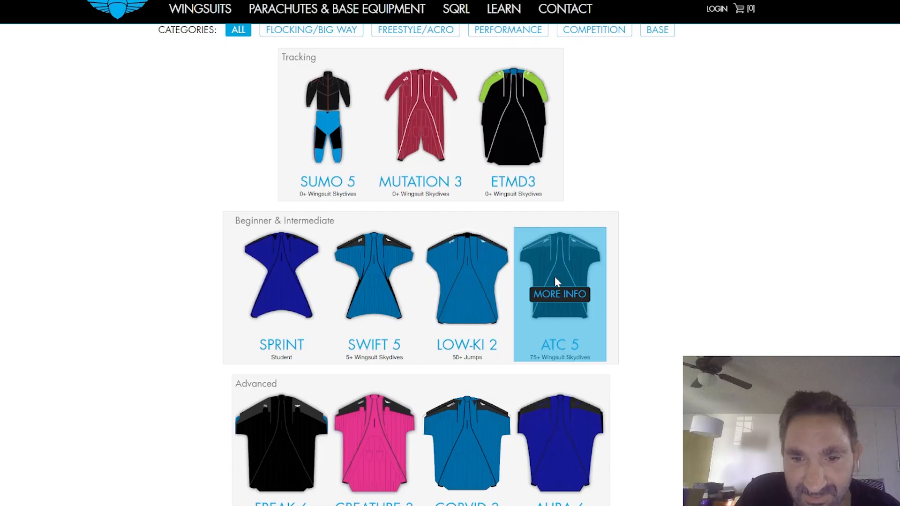
pyautogui.scroll(-3, 682, 318)
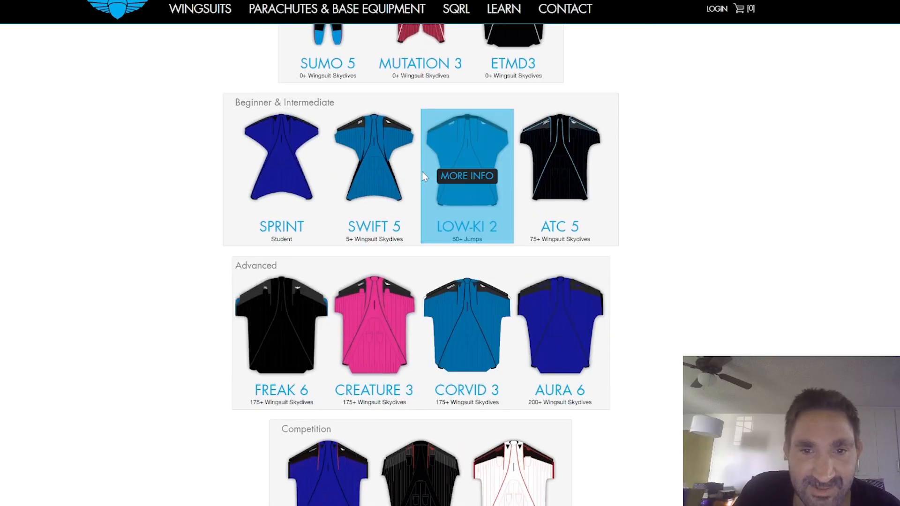
pyautogui.moveTo(460, 154)
pyautogui.moveTo(392, 174)
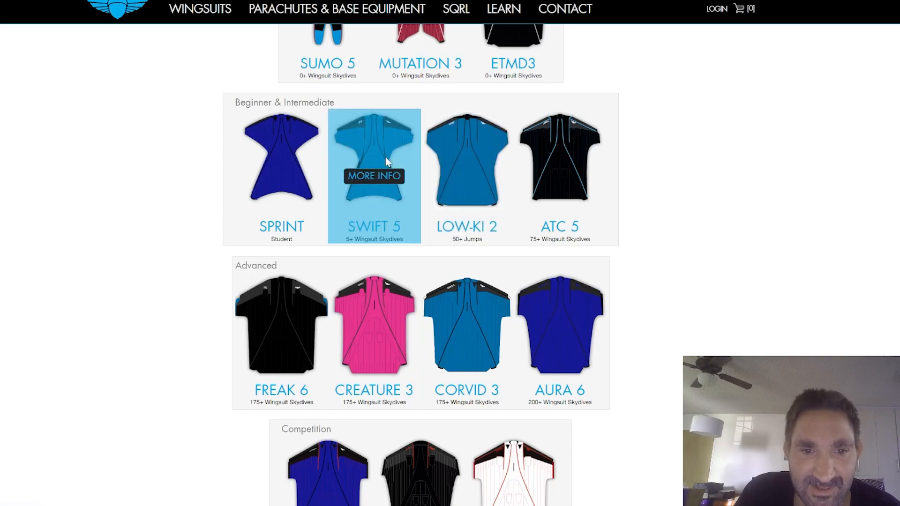
pyautogui.scroll(1, 401, 178)
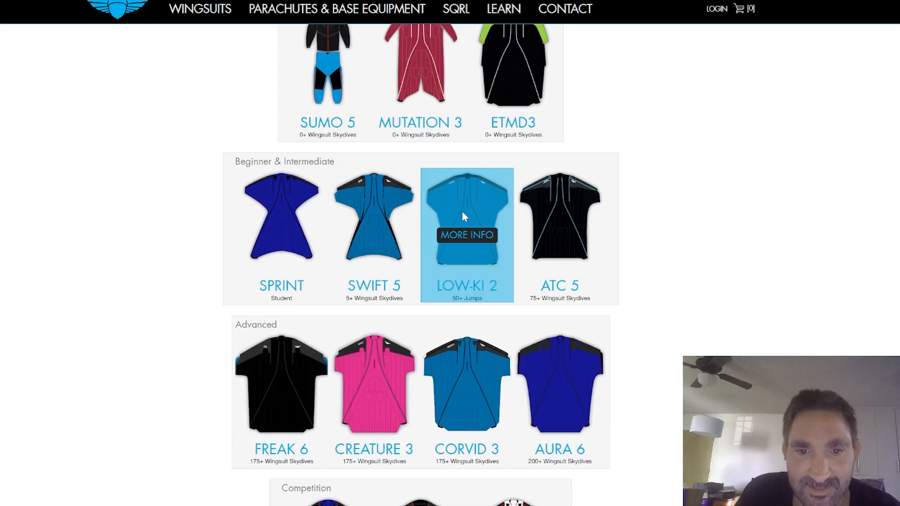
pyautogui.scroll(1, 463, 215)
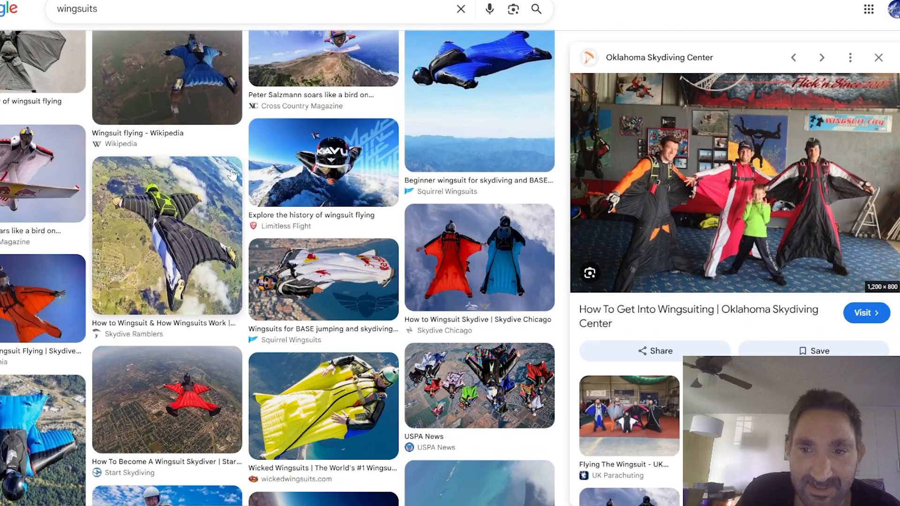
# Browse the Google image results for wingsuits to study how real suits look in flight
pyautogui.scroll(-3, 231, 174)
pyautogui.scroll(-5, 290, 290)
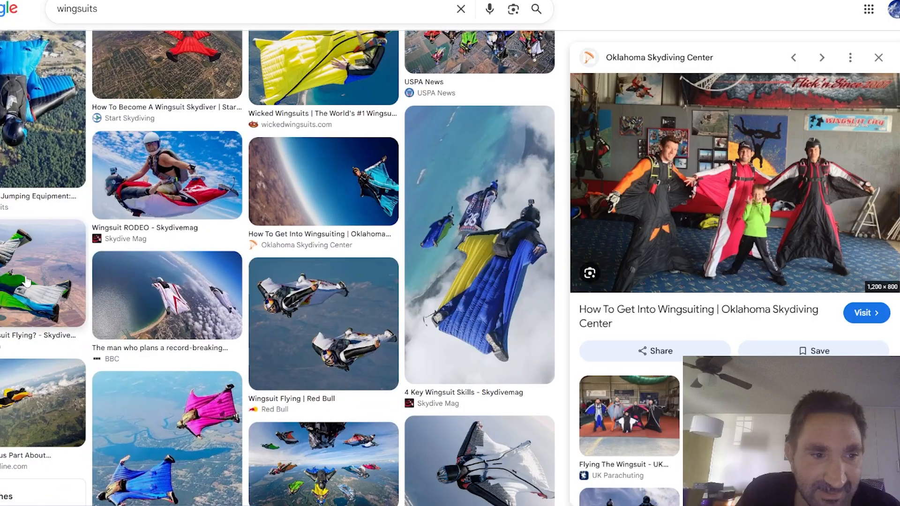
pyautogui.scroll(4, 33, 222)
pyautogui.scroll(-3, 516, 357)
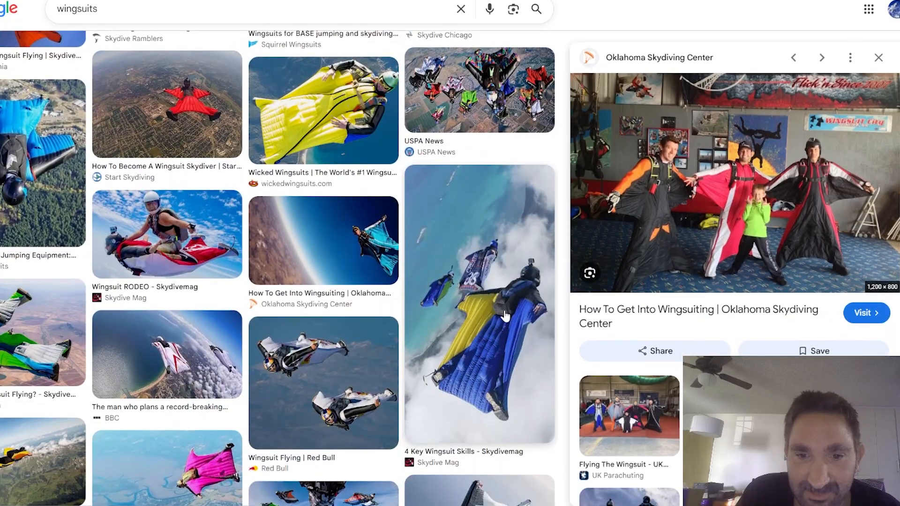
pyautogui.scroll(-3, 506, 328)
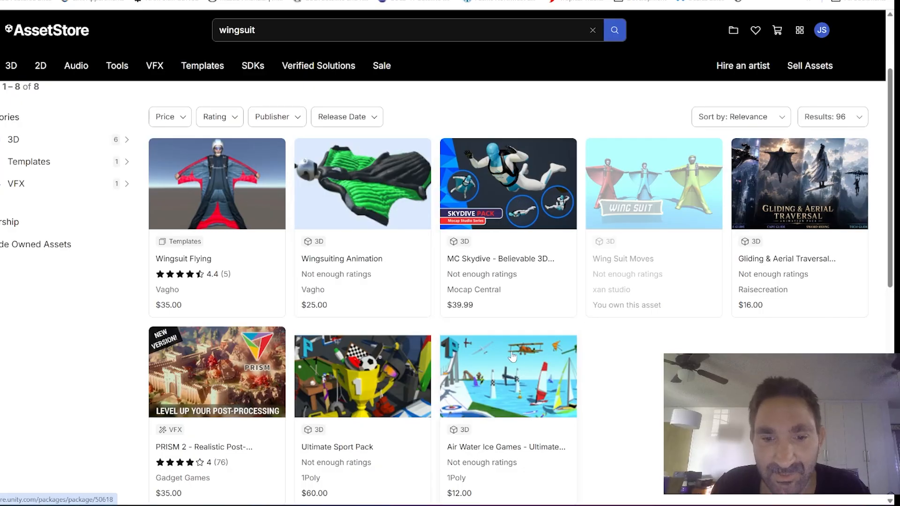
# Watch the preview videos of the Wingsuit Flying and Wing Suit Moves assets on the Unity Asset Store
pyautogui.click(200, 174)
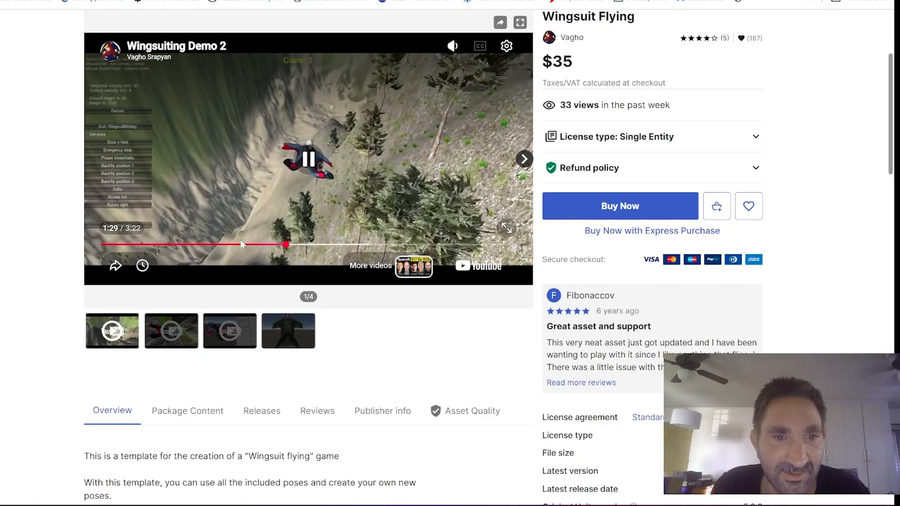
pyautogui.click(242, 245)
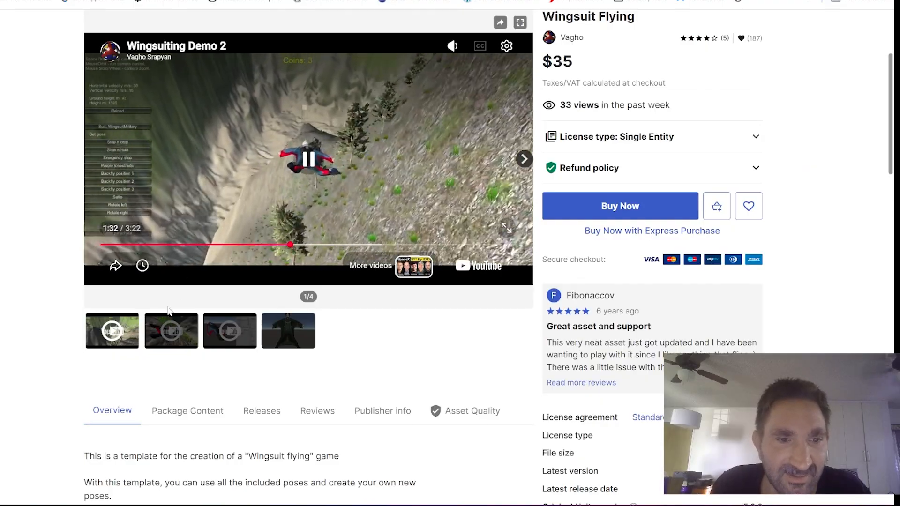
pyautogui.moveTo(241, 247); pyautogui.dragTo(176, 246)
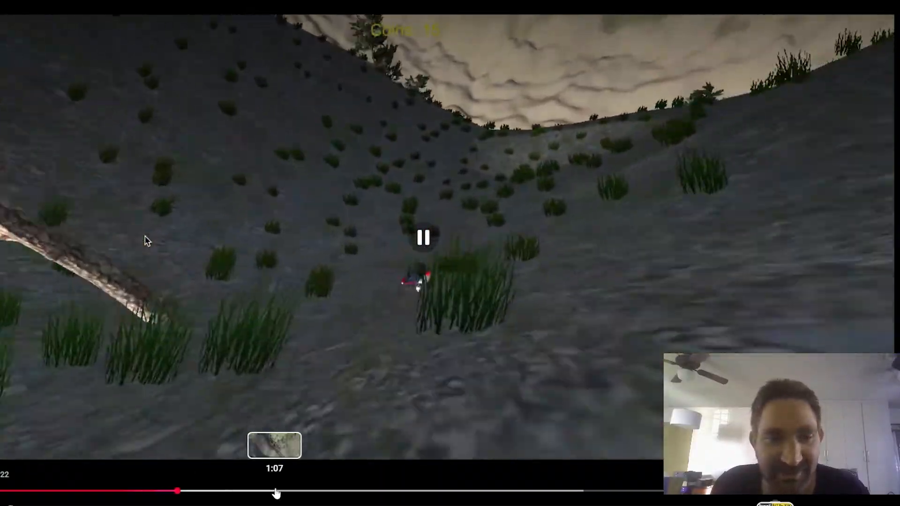
pyautogui.click(276, 493)
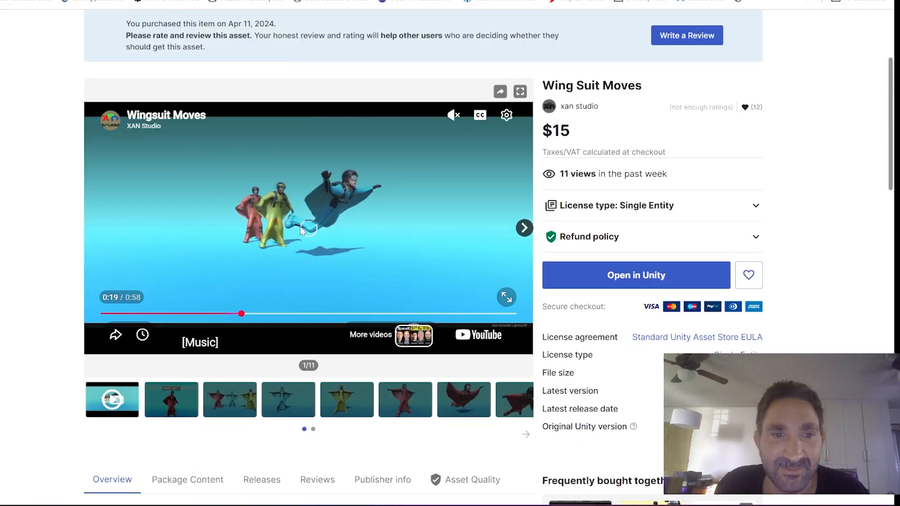
pyautogui.click(300, 226)
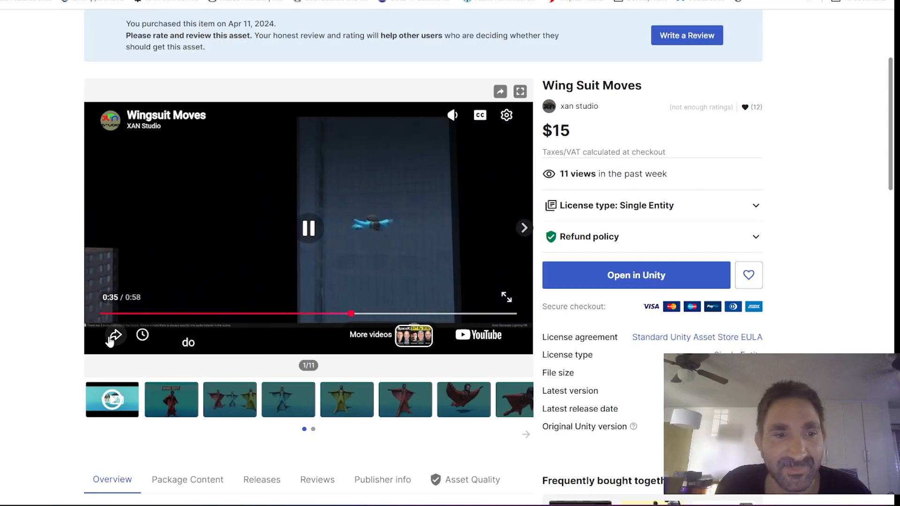
pyautogui.click(203, 244)
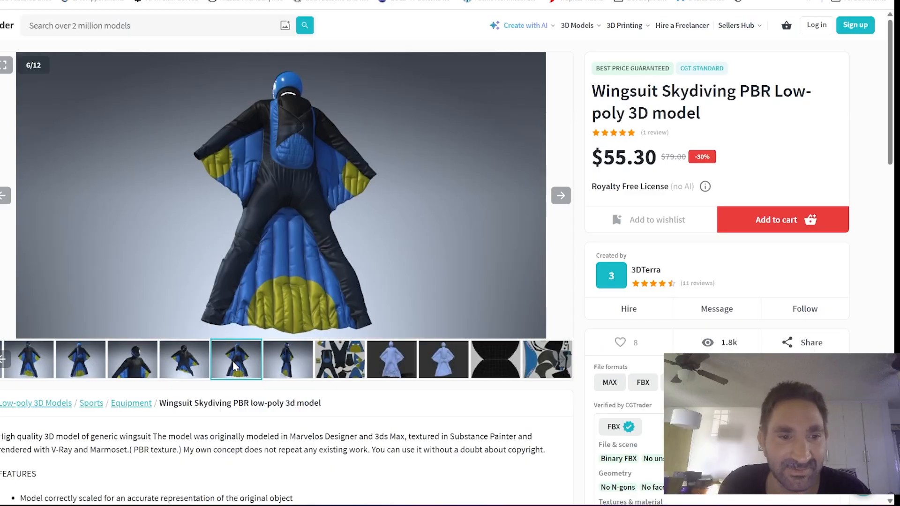
# Examine the gallery of the Wingsuit Skydiving PBR Low-poly model on CGTrader, including its renders, wireframes and UV layouts
pyautogui.click(182, 361)
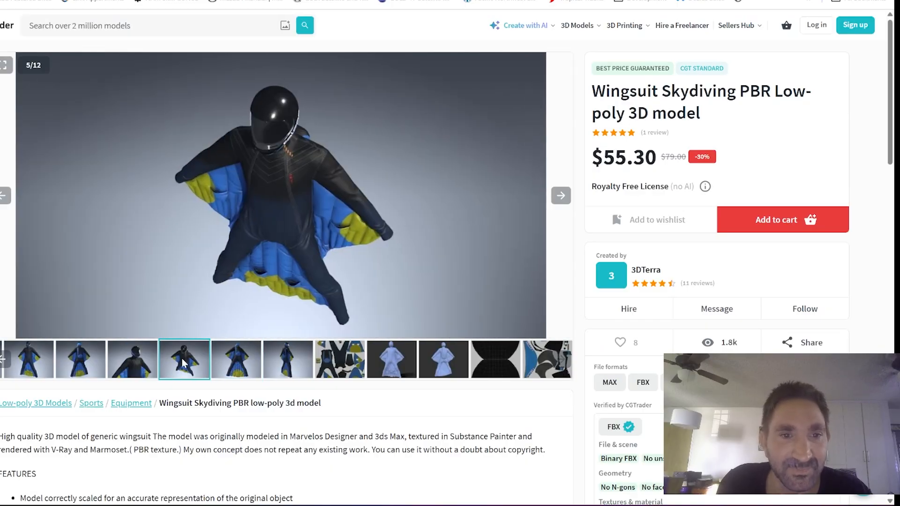
pyautogui.click(148, 362)
pyautogui.click(83, 363)
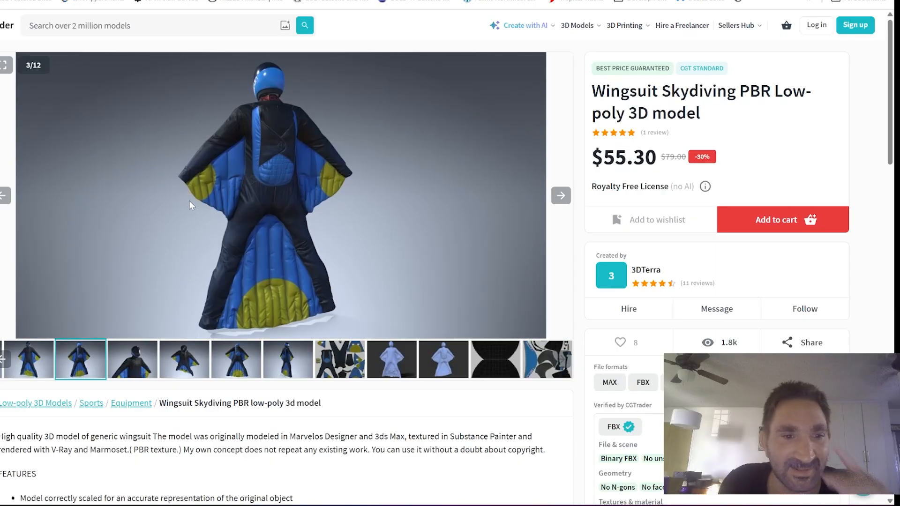
pyautogui.click(190, 362)
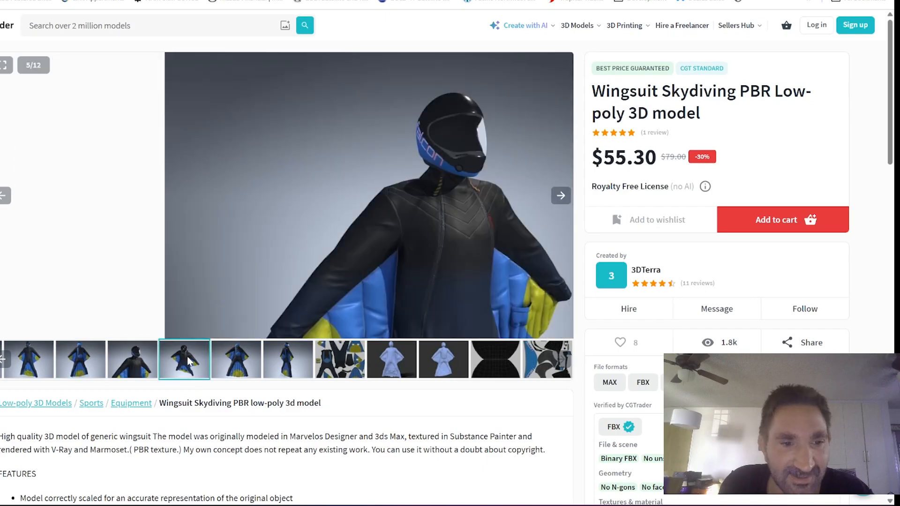
pyautogui.click(230, 367)
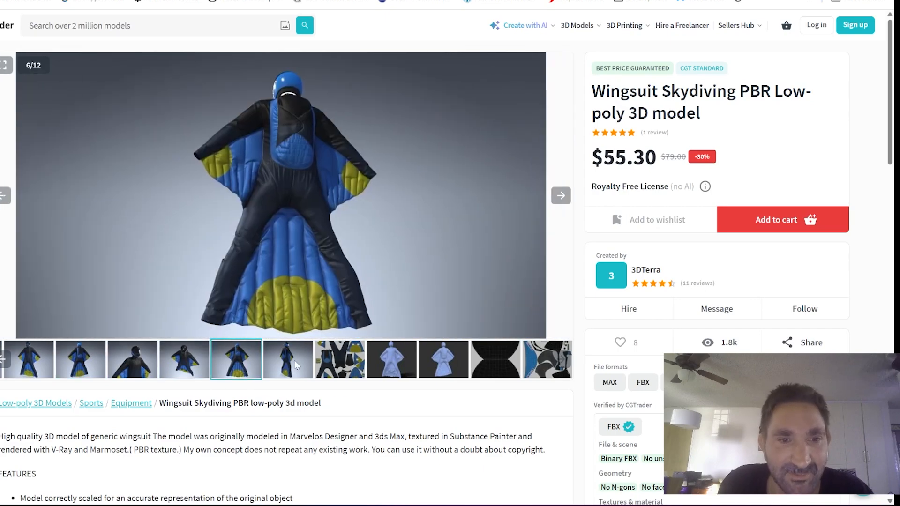
pyautogui.click(356, 367)
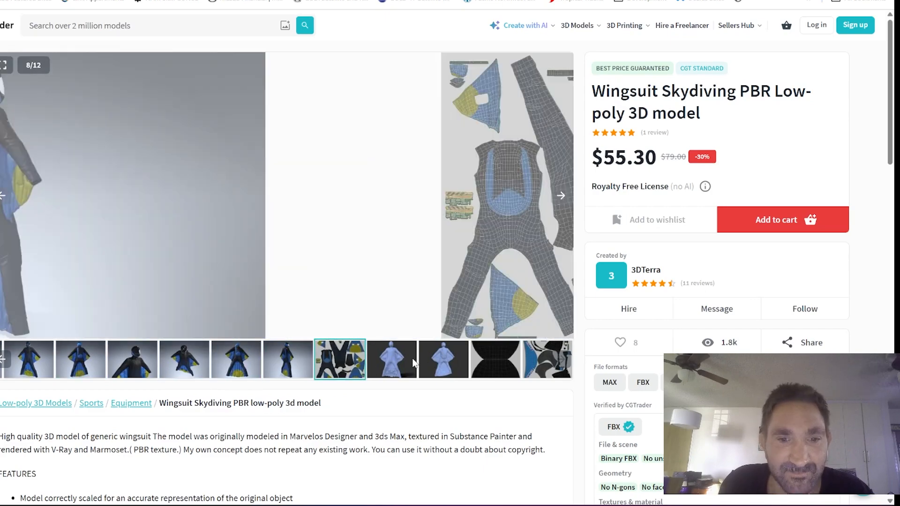
pyautogui.click(398, 365)
pyautogui.click(453, 365)
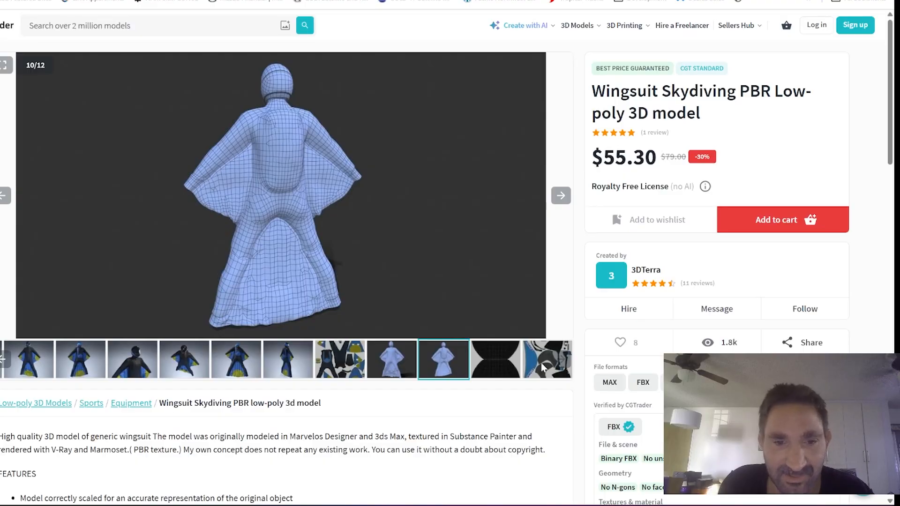
pyautogui.click(3, 360)
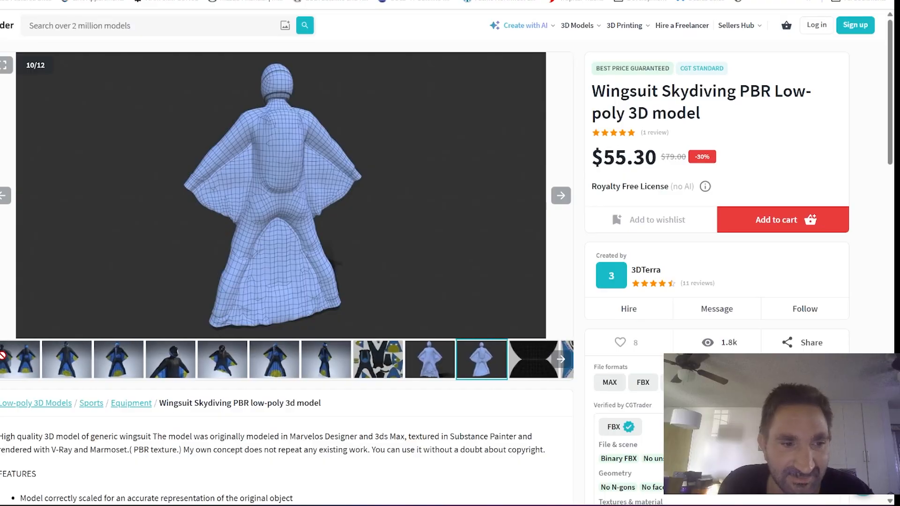
pyautogui.click(563, 360)
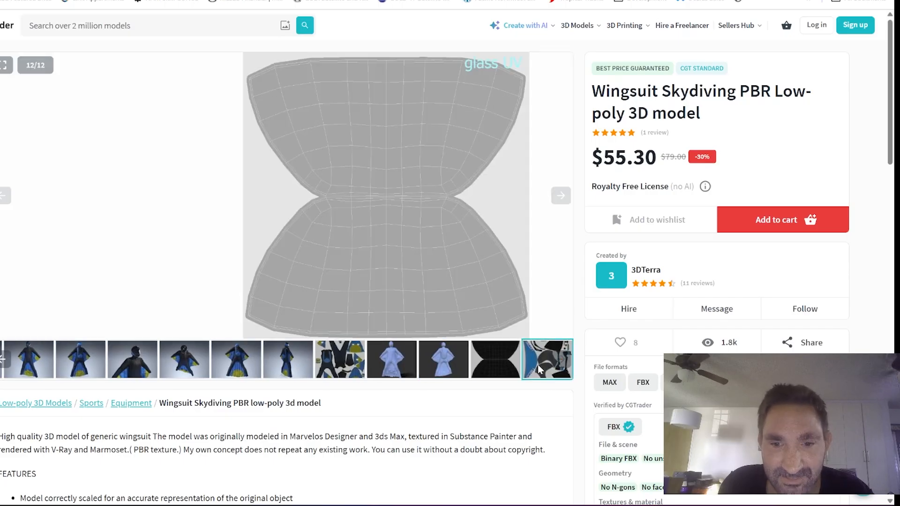
pyautogui.click(97, 366)
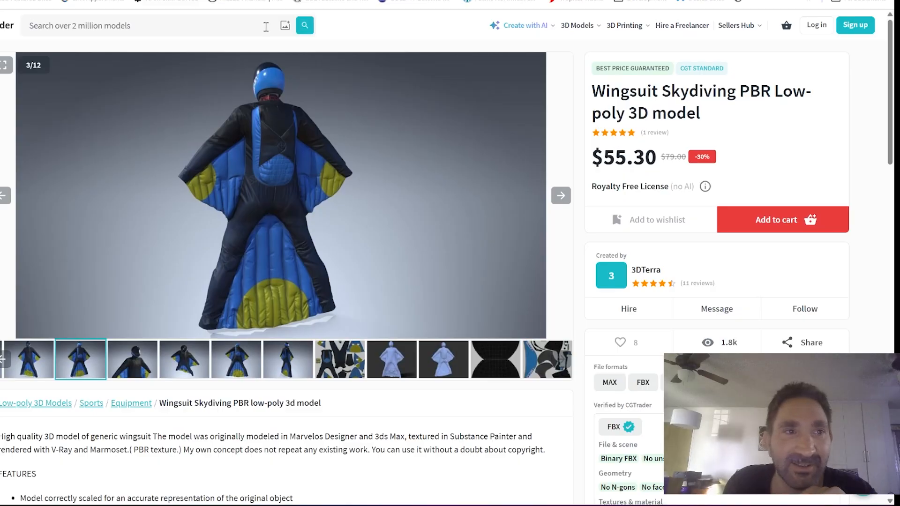
# Recheck the Squirrel suits page, and view the angled, rear and separated-parts renders of the $24.50 Wingsuit Skydiving Low-poly model on CGTrader
pyautogui.click(56, 1)
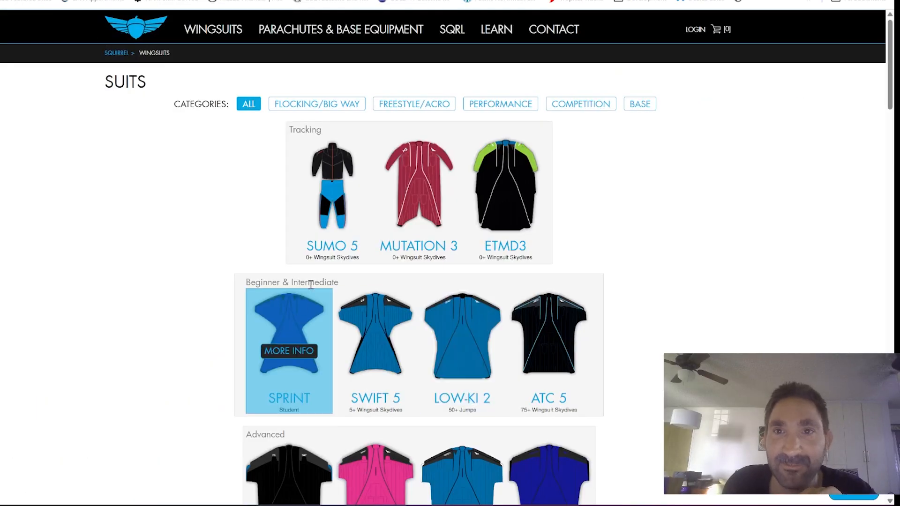
pyautogui.click(93, 0)
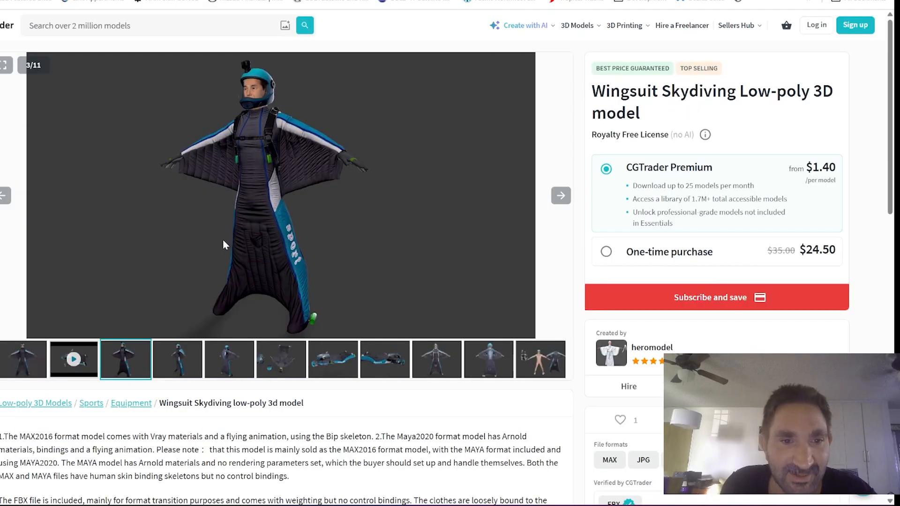
pyautogui.click(166, 359)
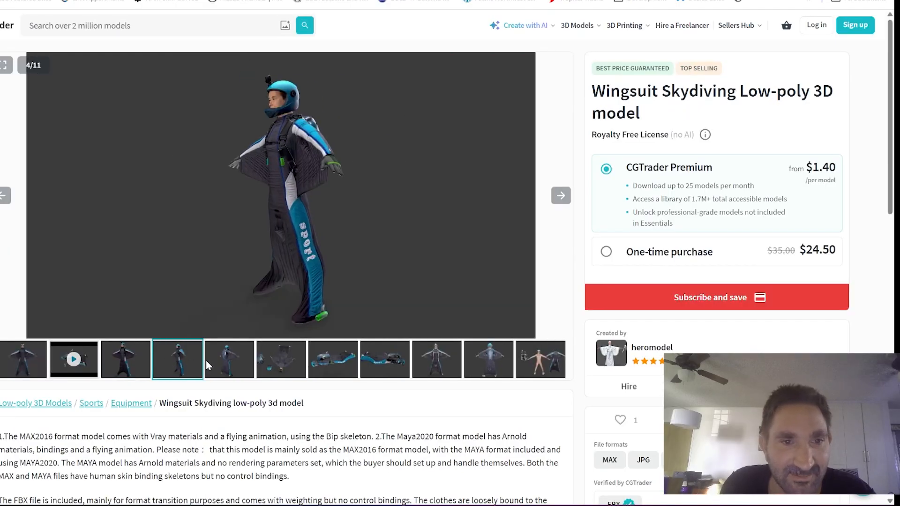
pyautogui.click(228, 357)
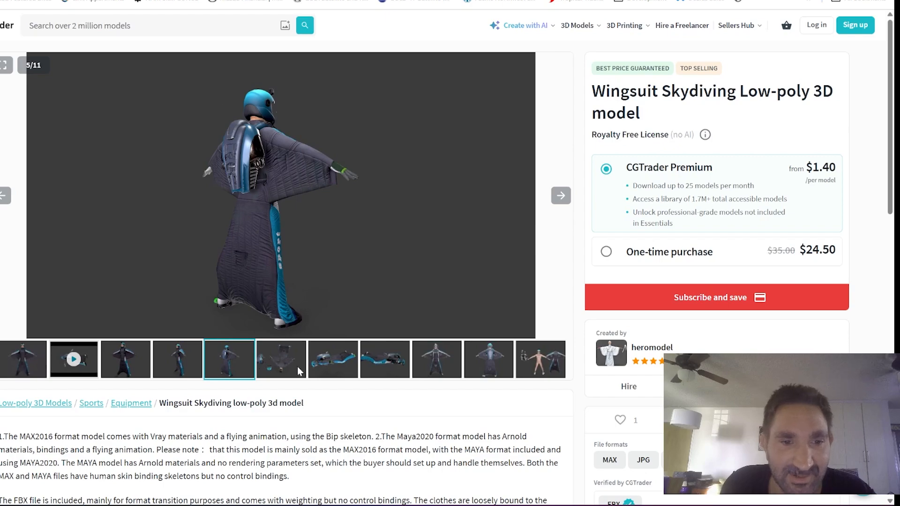
pyautogui.click(271, 353)
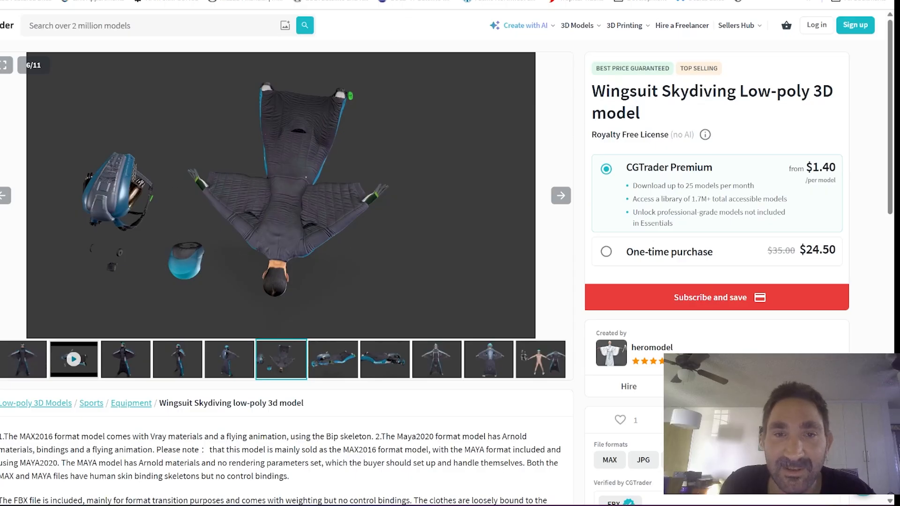
# Recheck the Squirrel suits page, and examine the wireframe renders of the $24.50 Wingsuit Skydiving Low-poly model on CGTrader
pyautogui.hotkey('ctrl', 'Tab')
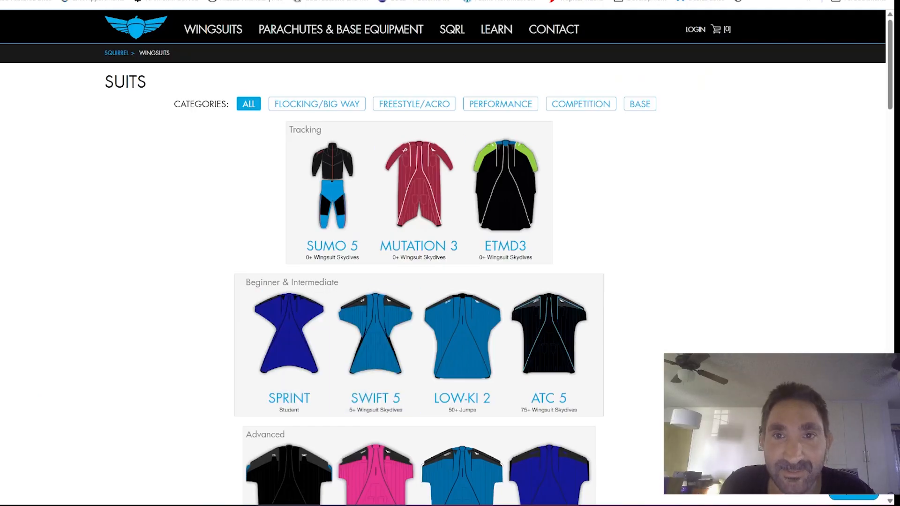
pyautogui.click(525, 1)
pyautogui.click(420, 358)
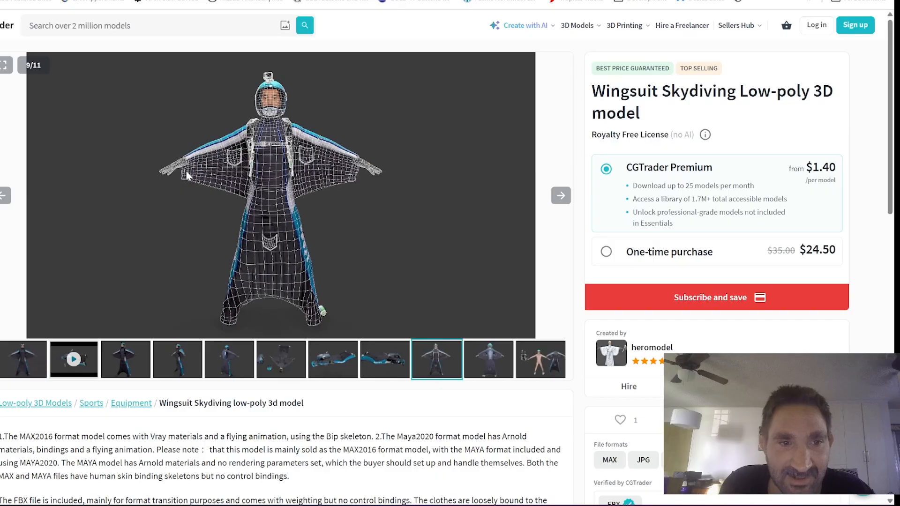
pyautogui.click(504, 361)
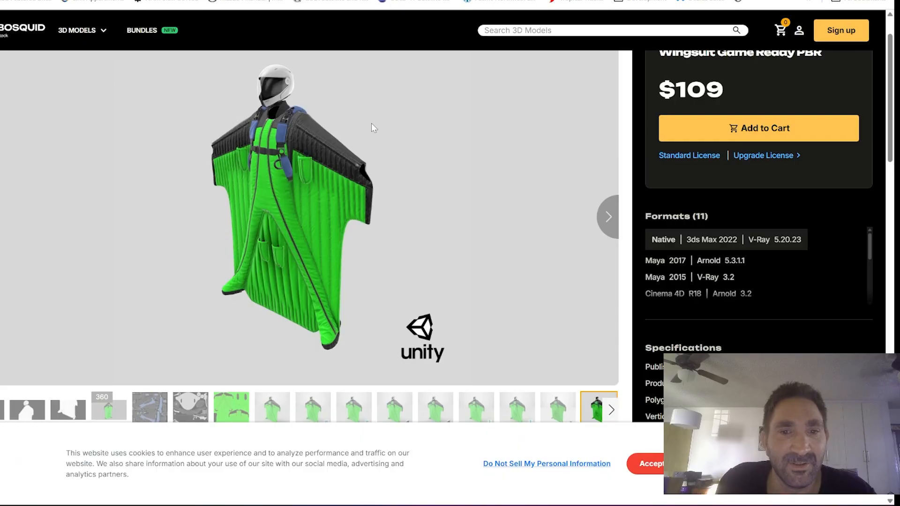
# Review the $109 Wingsuit Game Ready PBR model on TurboSquid: its Unity render, close-up wireframes, description and specifications
pyautogui.scroll(1, 370, 131)
pyautogui.scroll(1, 370, 130)
pyautogui.scroll(-1, 370, 130)
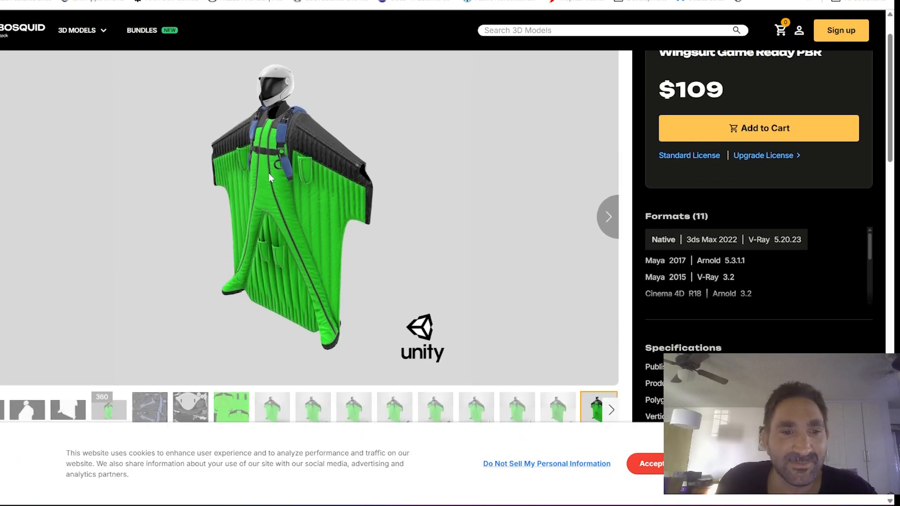
pyautogui.click(28, 414)
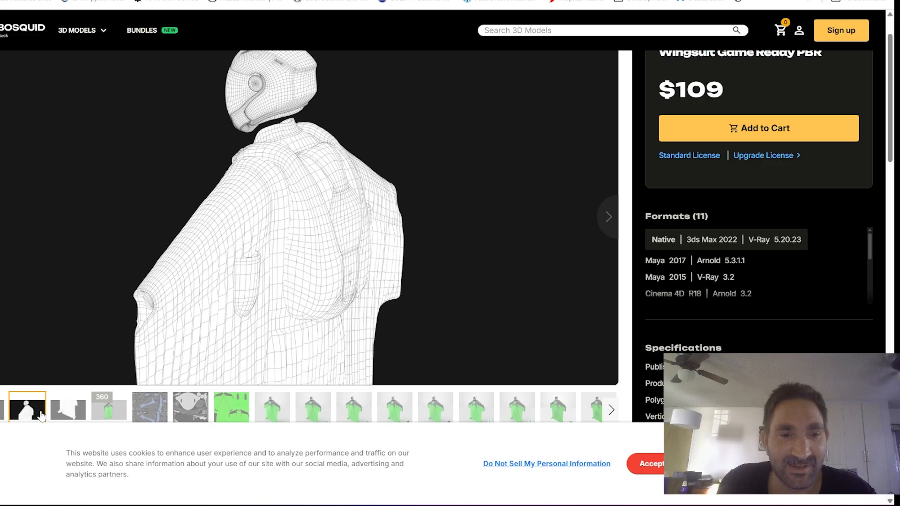
pyautogui.scroll(-2, 41, 416)
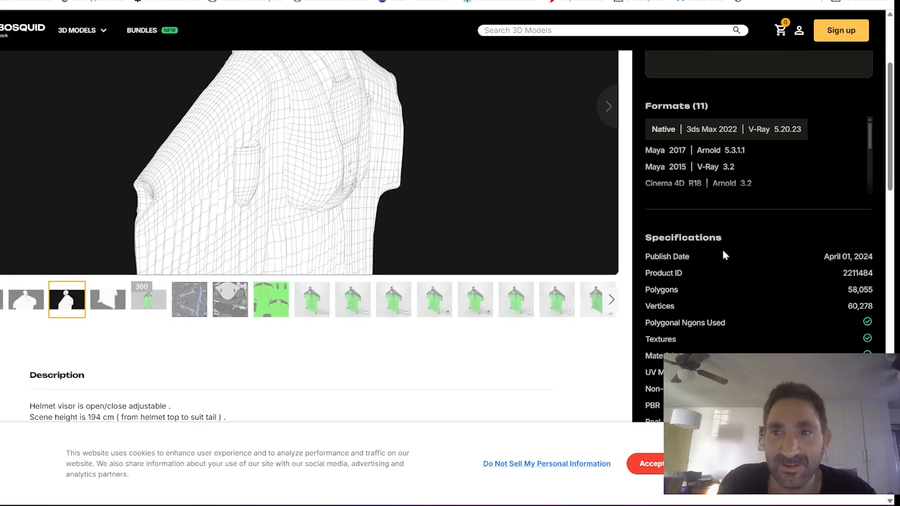
pyautogui.scroll(3, 721, 258)
pyautogui.scroll(-1, 720, 269)
pyautogui.scroll(-2, 246, 348)
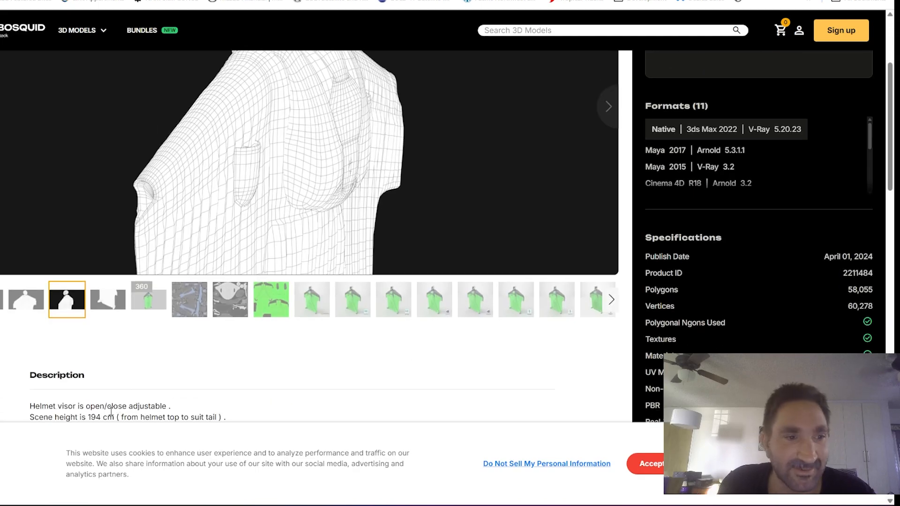
pyautogui.click(1, 300)
pyautogui.scroll(2, 41, 325)
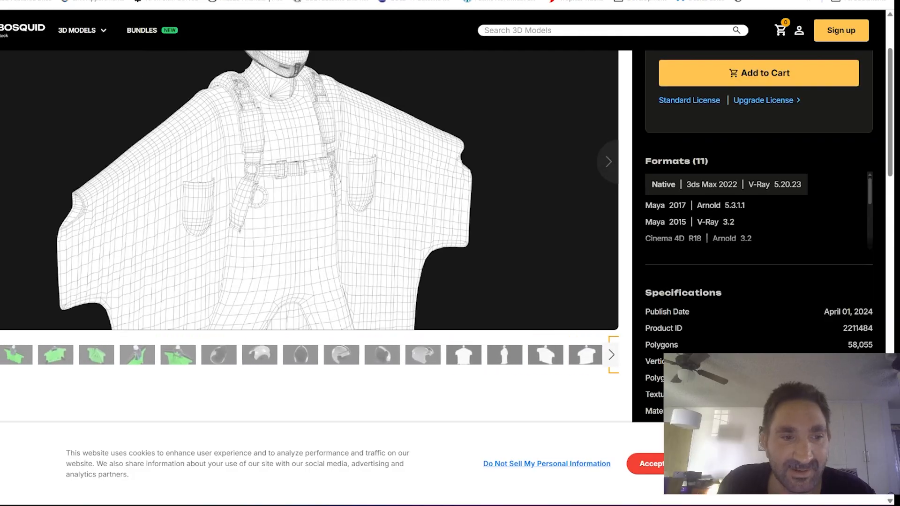
# View the textured green suit renders of the Wingsuit Game Ready PBR model from the front, underside and back
pyautogui.click(68, 355)
pyautogui.scroll(2, 158, 277)
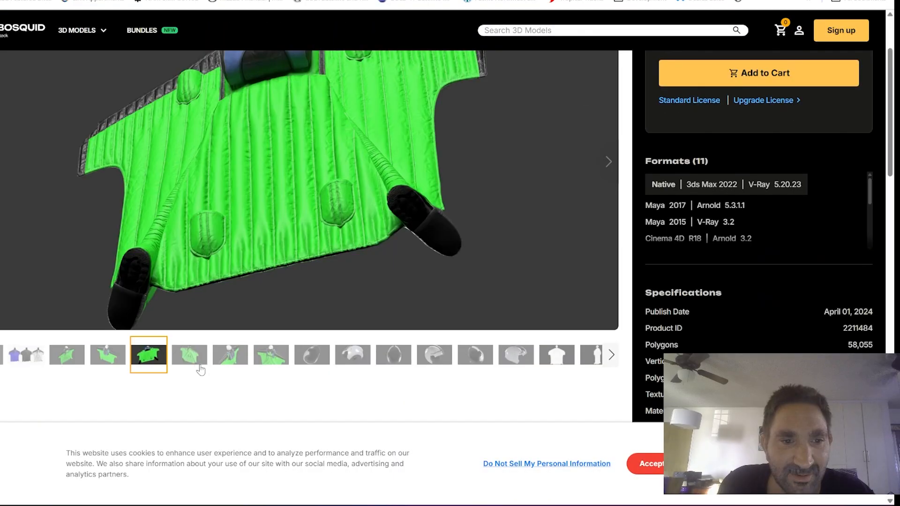
pyautogui.click(194, 369)
pyautogui.scroll(1, 195, 369)
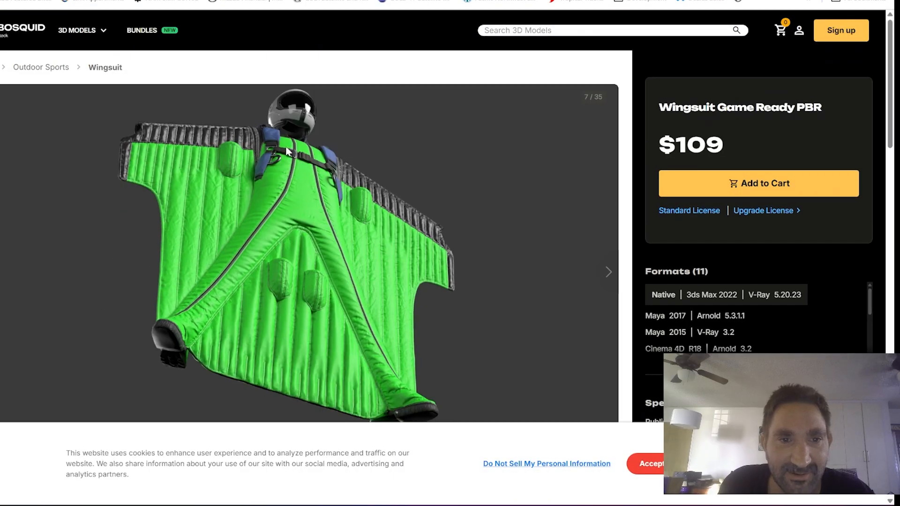
pyautogui.scroll(-3, 277, 250)
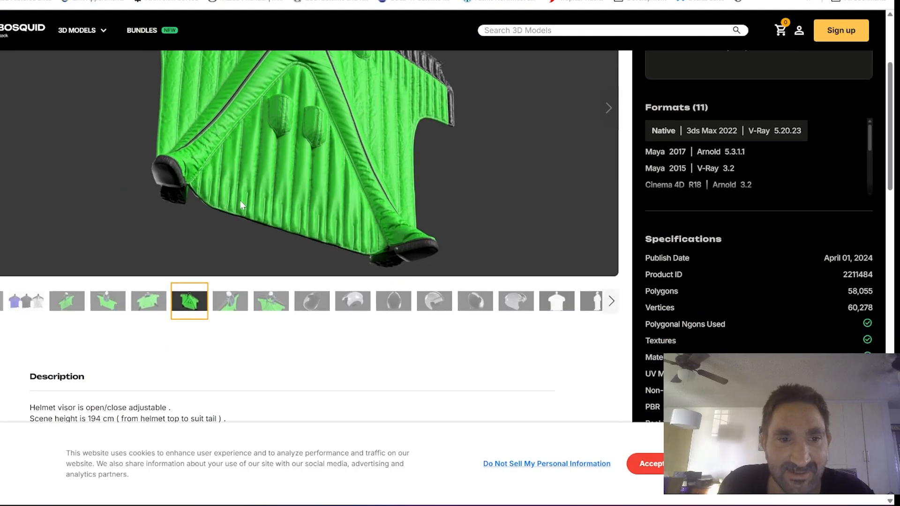
pyautogui.scroll(3, 240, 200)
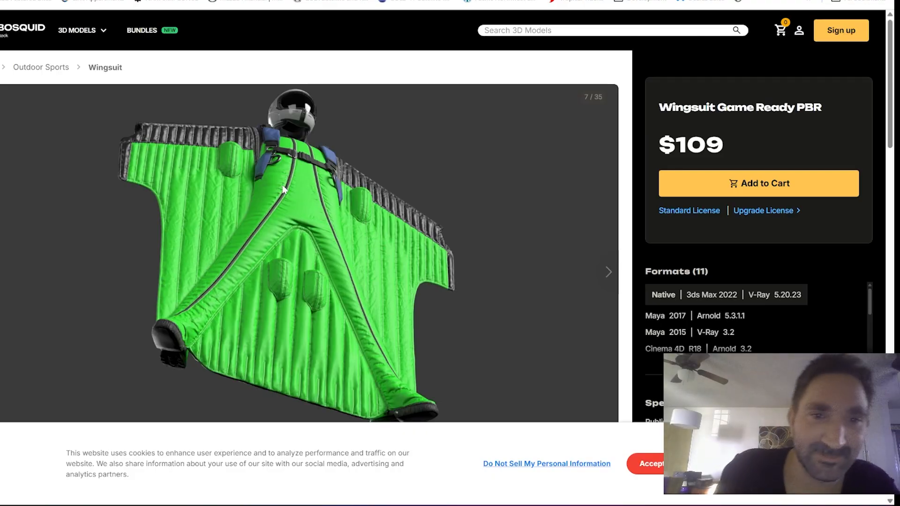
pyautogui.scroll(-1, 282, 204)
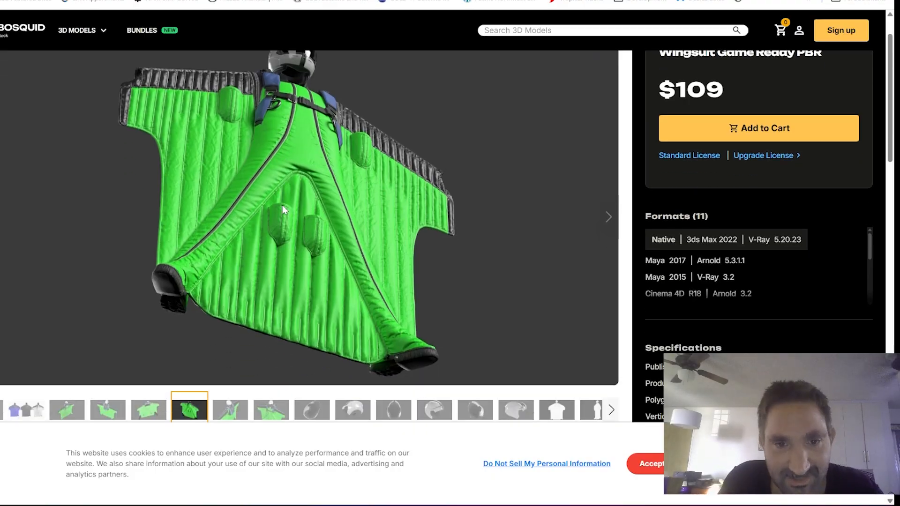
pyautogui.click(237, 416)
pyautogui.scroll(1, 258, 311)
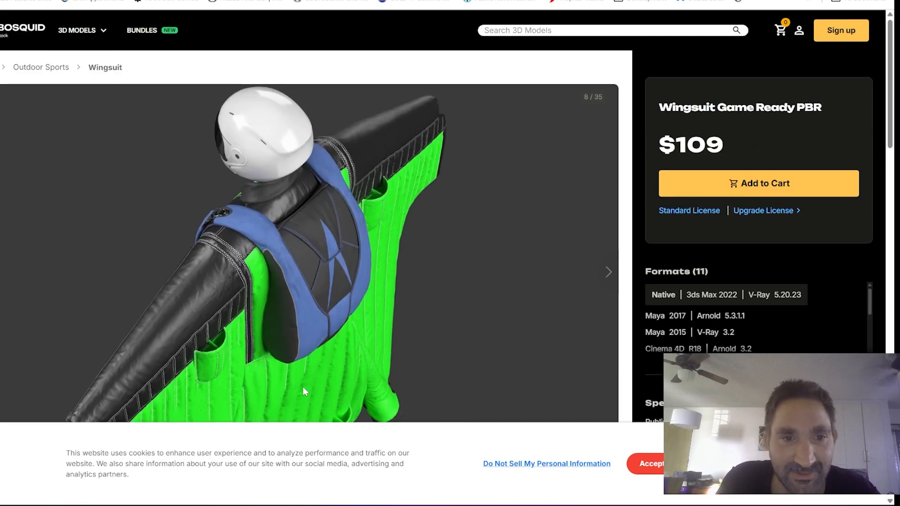
pyautogui.scroll(-1, 300, 375)
pyautogui.click(283, 412)
# View the helmet renders in the Wingsuit Game Ready PBR gallery, including the helmet's interior and open visor
pyautogui.click(312, 417)
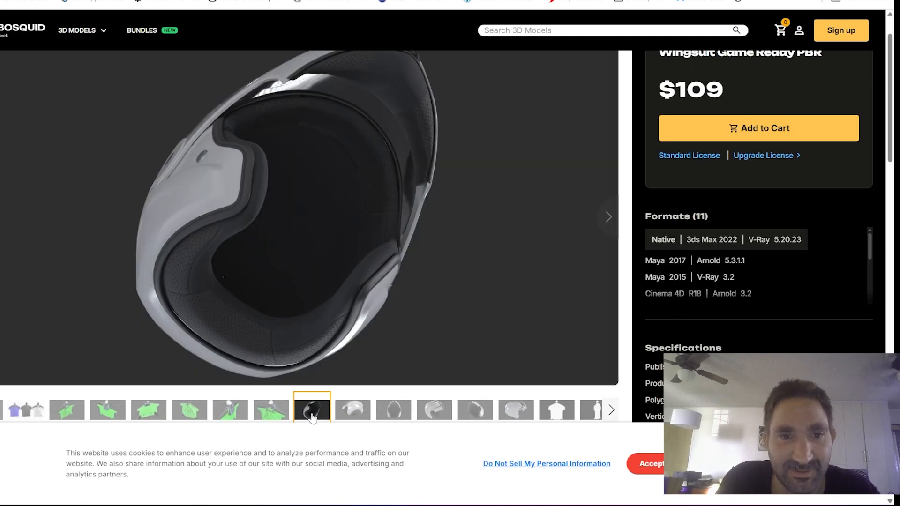
pyautogui.click(352, 413)
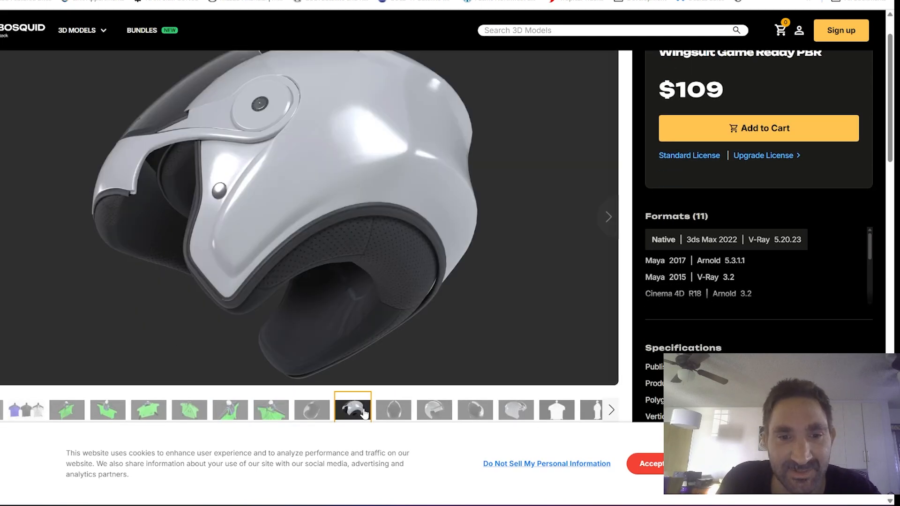
pyautogui.click(388, 415)
pyautogui.click(436, 410)
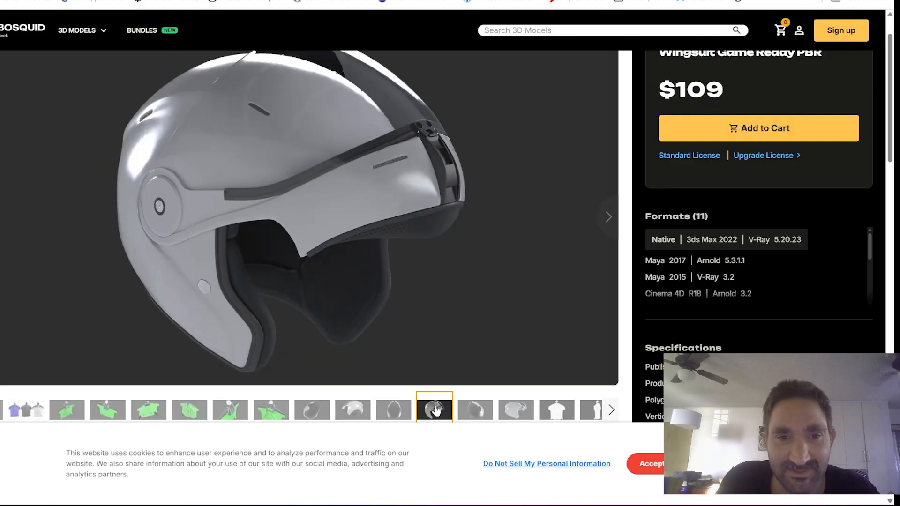
pyautogui.click(476, 410)
pyautogui.click(514, 412)
# Examine the wireframe renders of the Wingsuit Game Ready PBR model from the front, side, back and close up
pyautogui.click(563, 413)
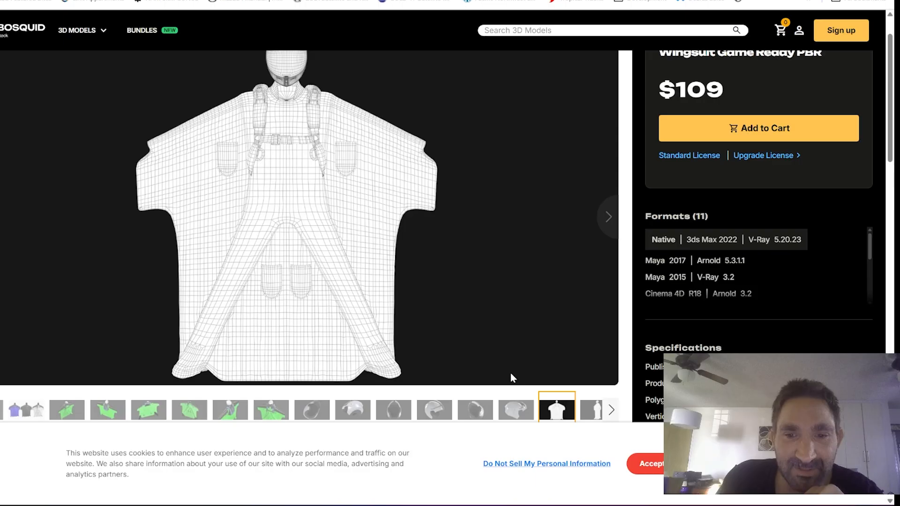
pyautogui.scroll(-1, 510, 376)
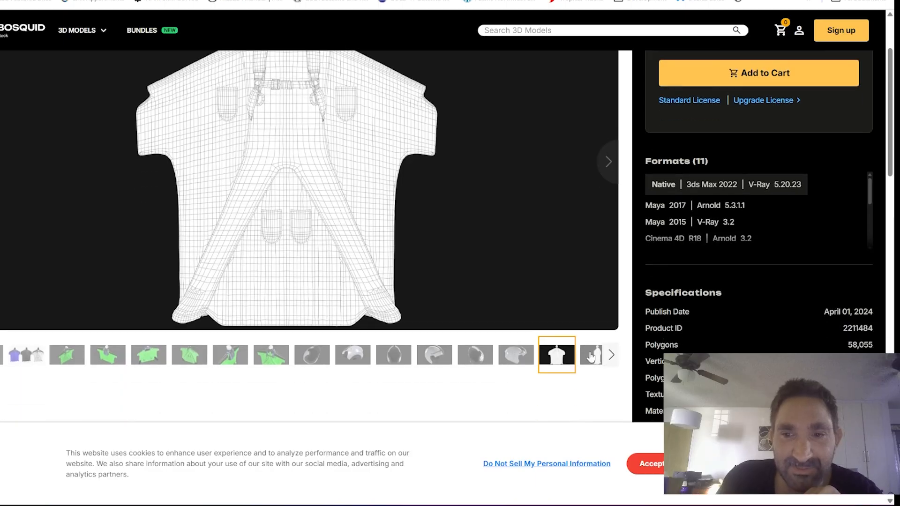
pyautogui.click(592, 356)
pyautogui.scroll(2, 356, 227)
pyautogui.scroll(-1, 356, 229)
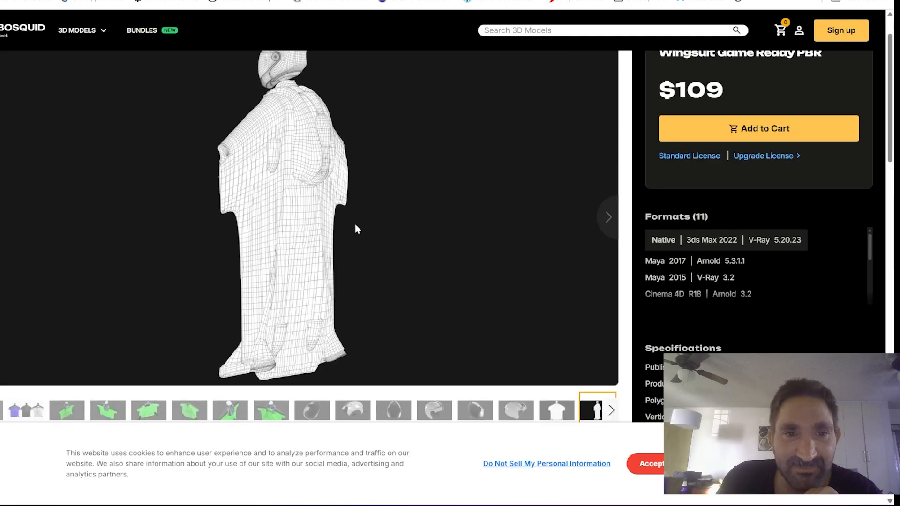
pyautogui.scroll(-1, 356, 229)
pyautogui.click(609, 356)
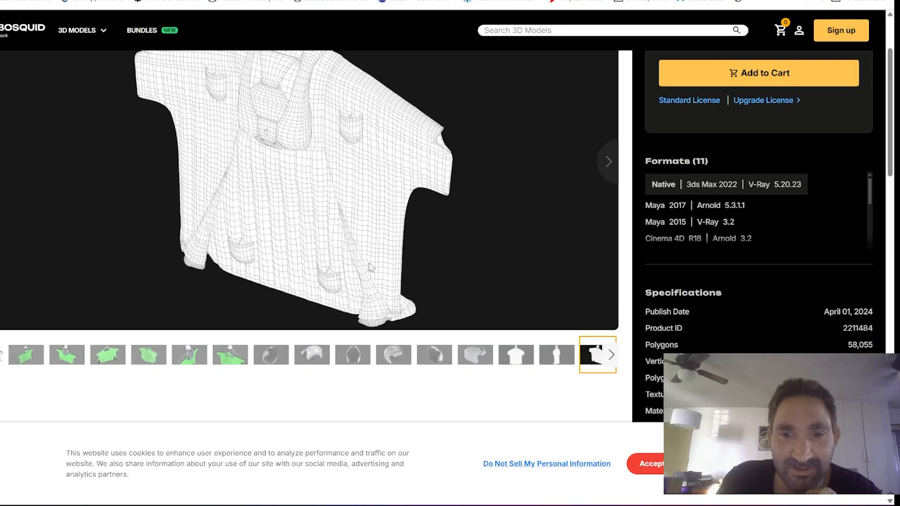
pyautogui.scroll(2, 291, 231)
pyautogui.scroll(-2, 290, 231)
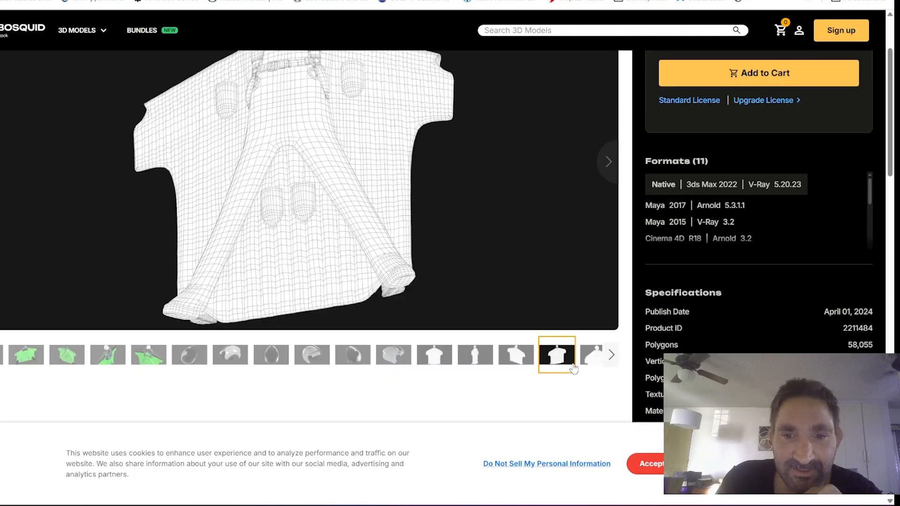
pyautogui.click(589, 360)
pyautogui.scroll(1, 311, 220)
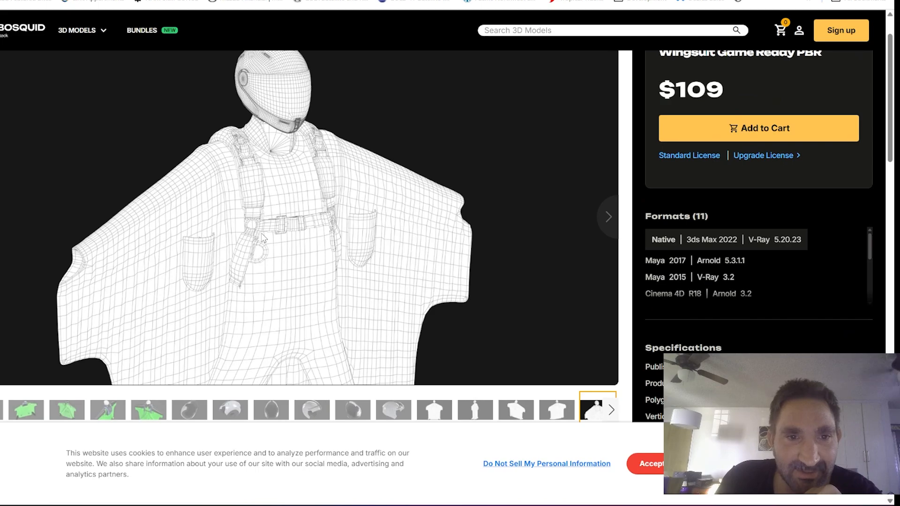
pyautogui.scroll(-1, 458, 313)
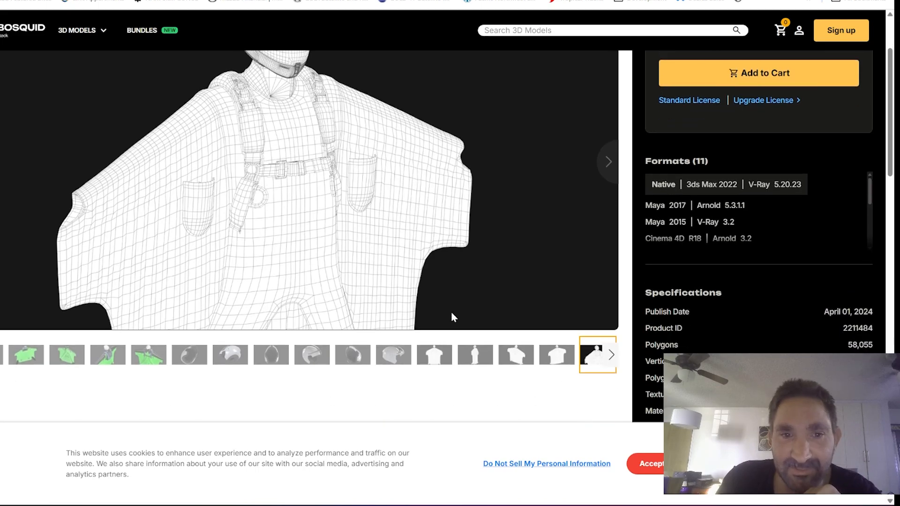
pyautogui.click(593, 358)
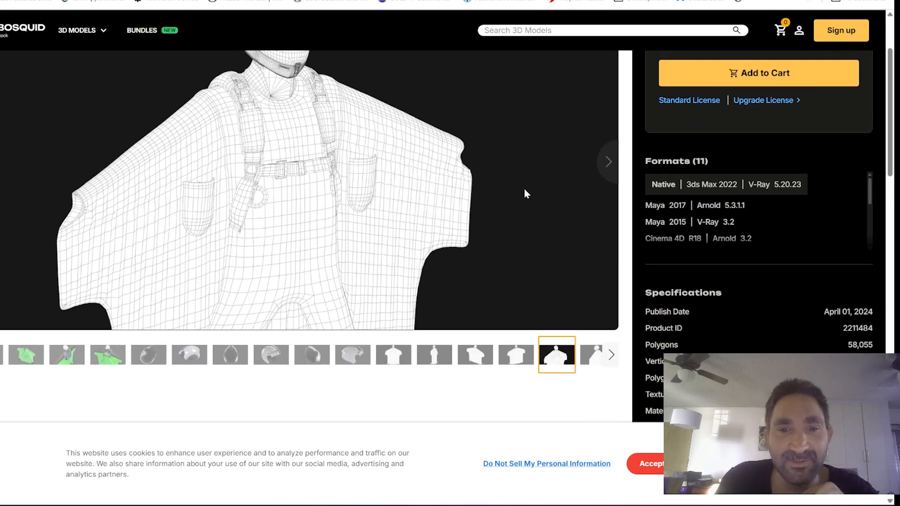
pyautogui.scroll(1, 393, 245)
pyautogui.scroll(1, 393, 246)
pyautogui.scroll(-1, 390, 249)
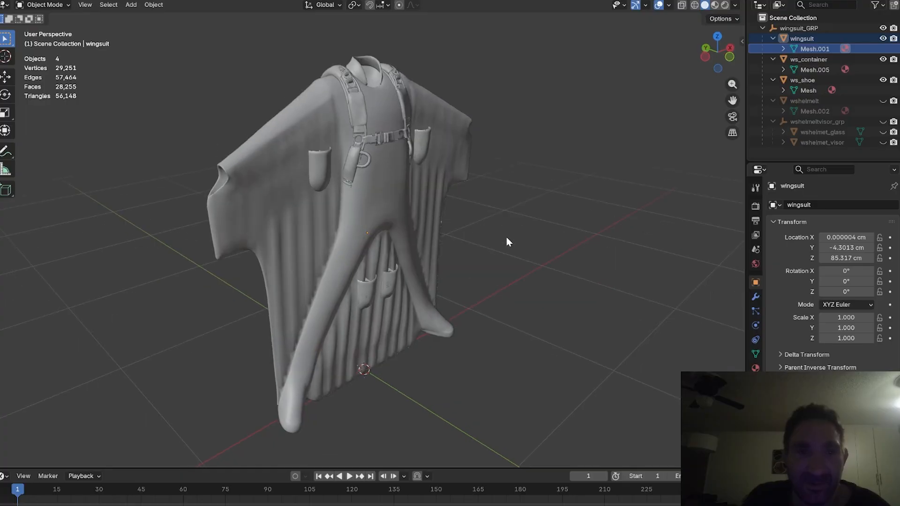
# In Blender, unhide the helmet, the visor group, and the helmet glass and visor objects of the wingsuit model
pyautogui.moveTo(522, 239); pyautogui.dragTo(440, 231, button='middle')
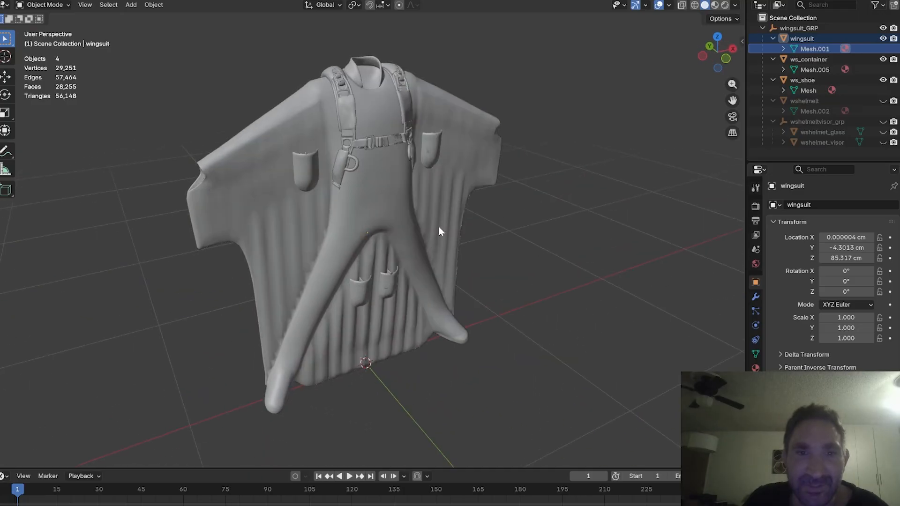
pyautogui.click(882, 101)
pyautogui.click(883, 121)
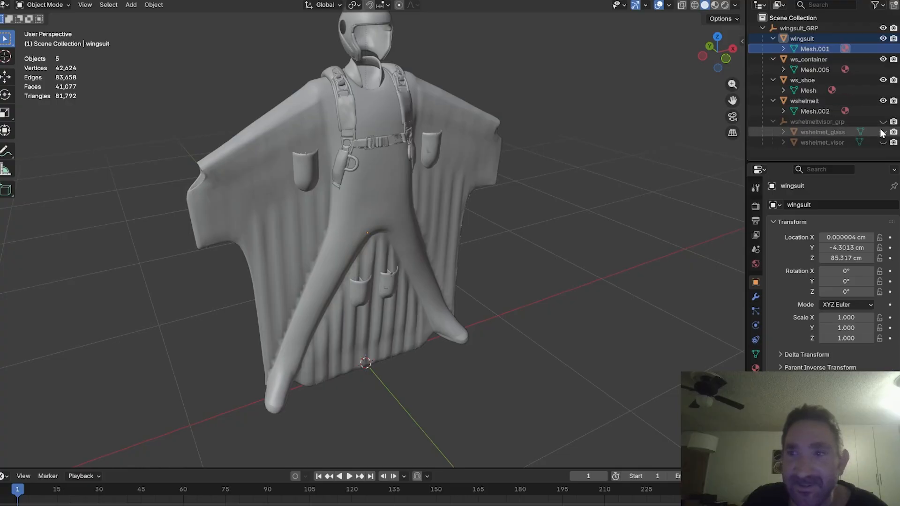
pyautogui.moveTo(883, 132); pyautogui.dragTo(882, 142)
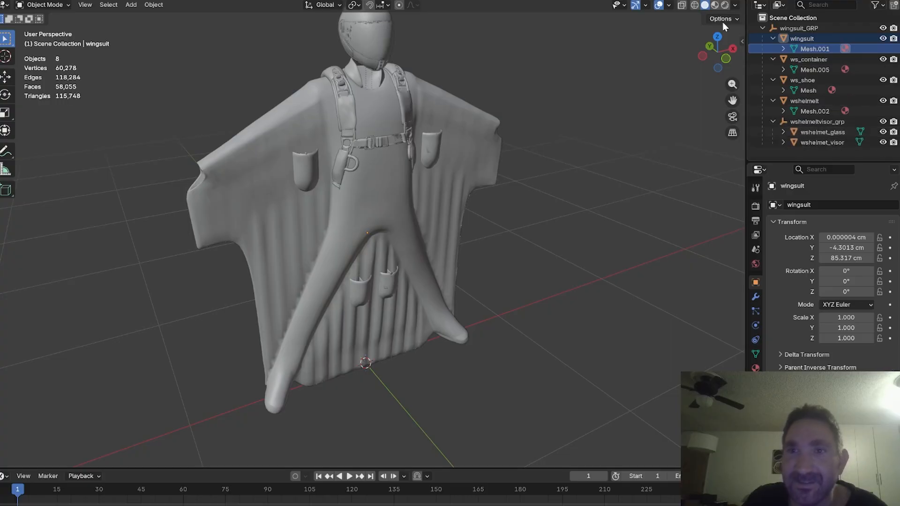
# Display the wingsuit model with its textures in Material Preview shading and inspect it from several angles
pyautogui.click(715, 5)
pyautogui.moveTo(408, 182)
pyautogui.mouseDown(button='middle')
pyautogui.moveTo(512, 176)
pyautogui.moveTo(357, 177)
pyautogui.moveTo(486, 181)
pyautogui.moveTo(384, 182)
pyautogui.moveTo(403, 171)
pyautogui.moveTo(390, 165)
pyautogui.moveTo(443, 164)
pyautogui.moveTo(403, 165)
pyautogui.mouseUp(button='middle')
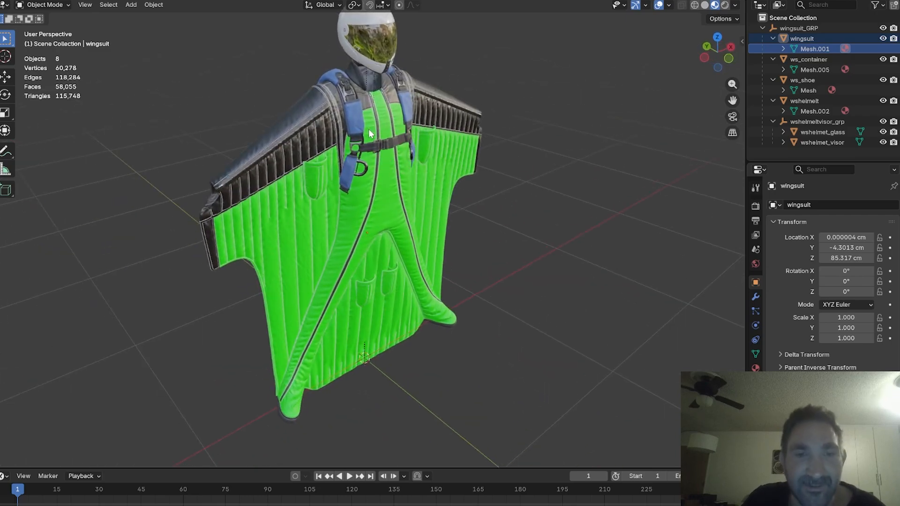
pyautogui.moveTo(373, 126); pyautogui.dragTo(384, 148, button='middle')
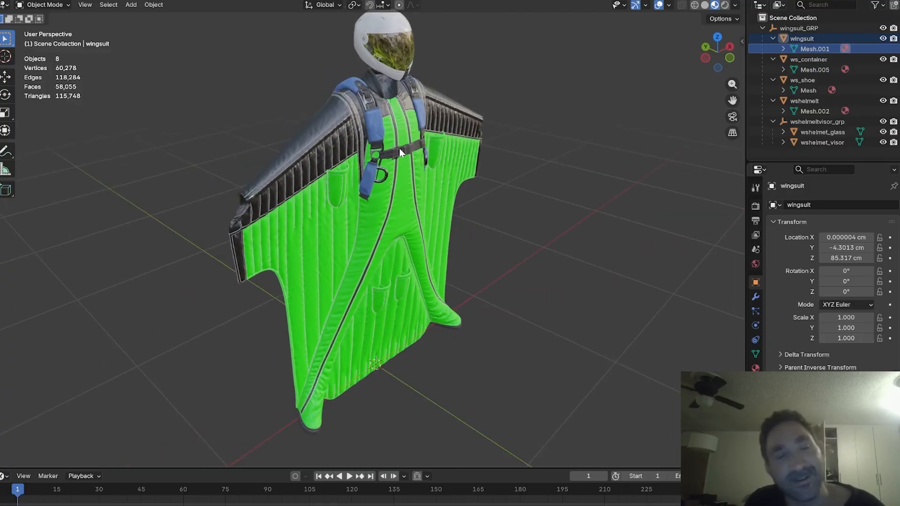
pyautogui.moveTo(401, 147); pyautogui.dragTo(416, 164, button='middle')
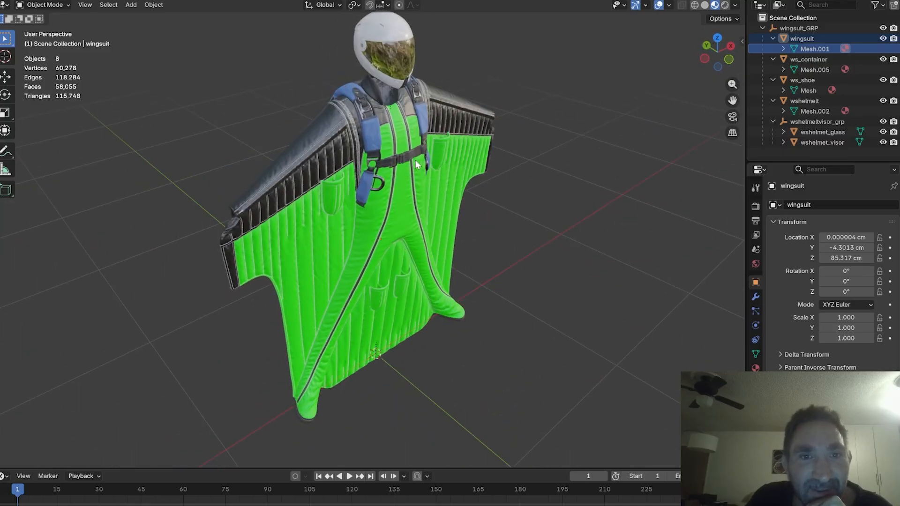
pyautogui.moveTo(620, 110); pyautogui.dragTo(533, 105, button='middle')
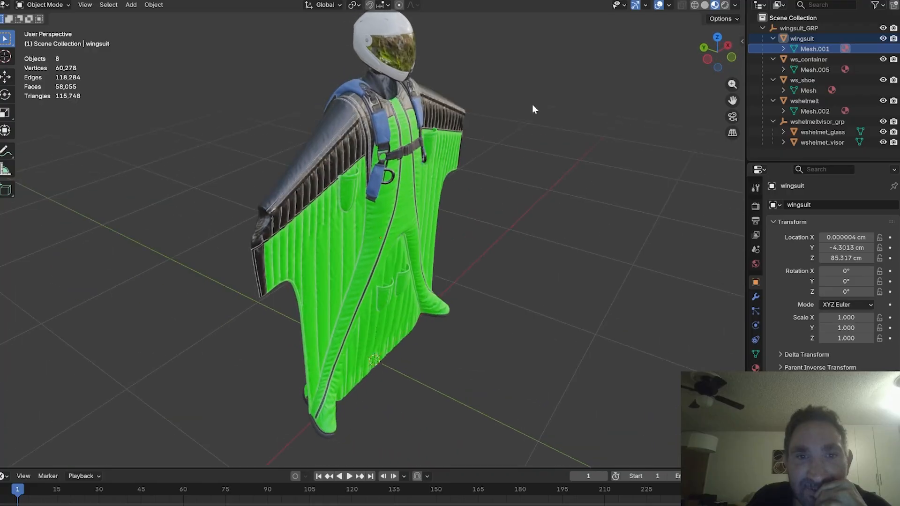
# Inspect the wingsuit mesh in Solid shading and in Wireframe shading
pyautogui.click(705, 5)
pyautogui.moveTo(559, 162); pyautogui.dragTo(546, 153, button='middle')
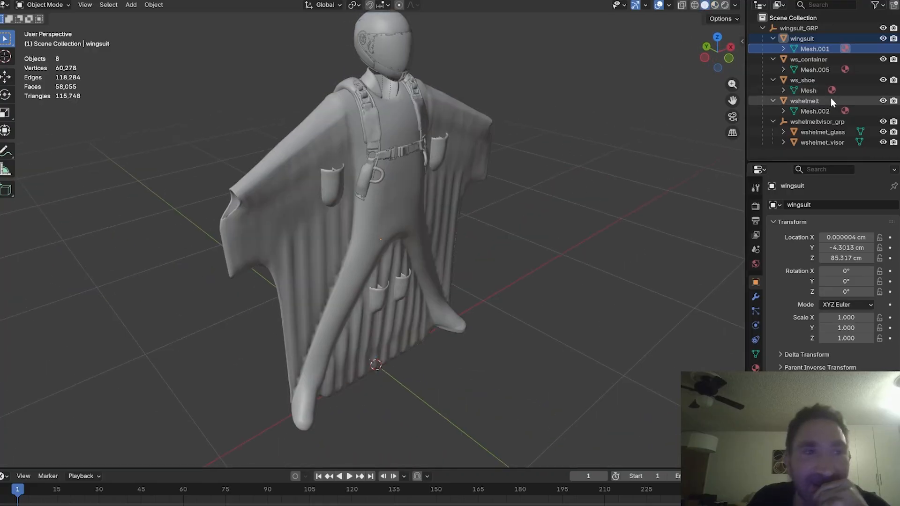
pyautogui.click(694, 5)
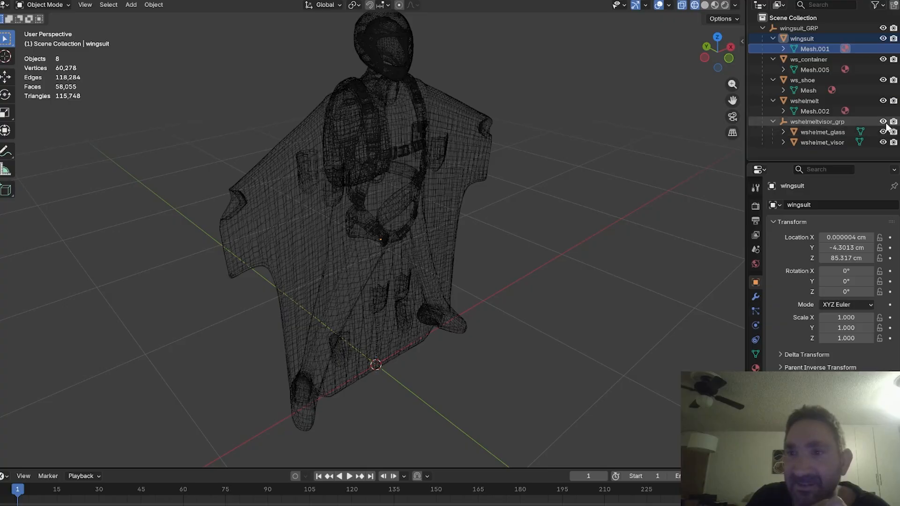
# Hide the helmet, the visor group with its glass and visor, the shoes and the container, leaving only the wingsuit mesh
pyautogui.moveTo(883, 123); pyautogui.dragTo(883, 143)
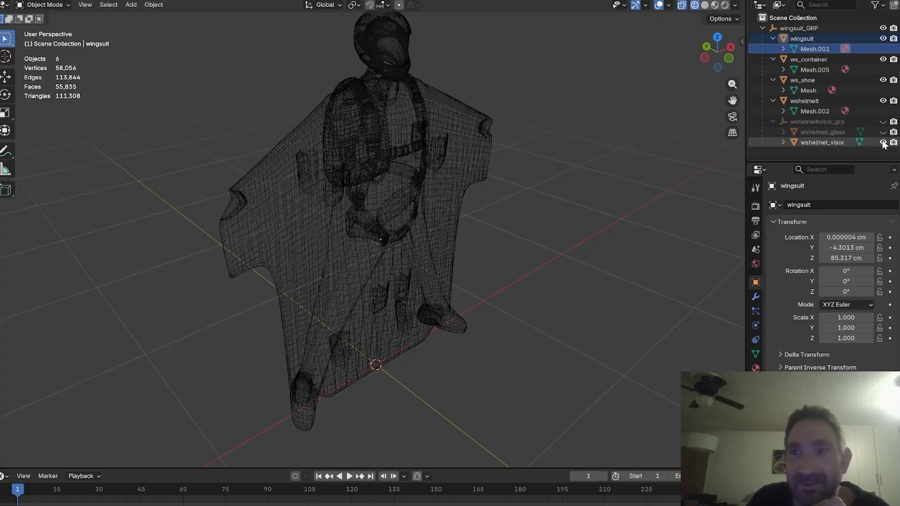
pyautogui.click(883, 101)
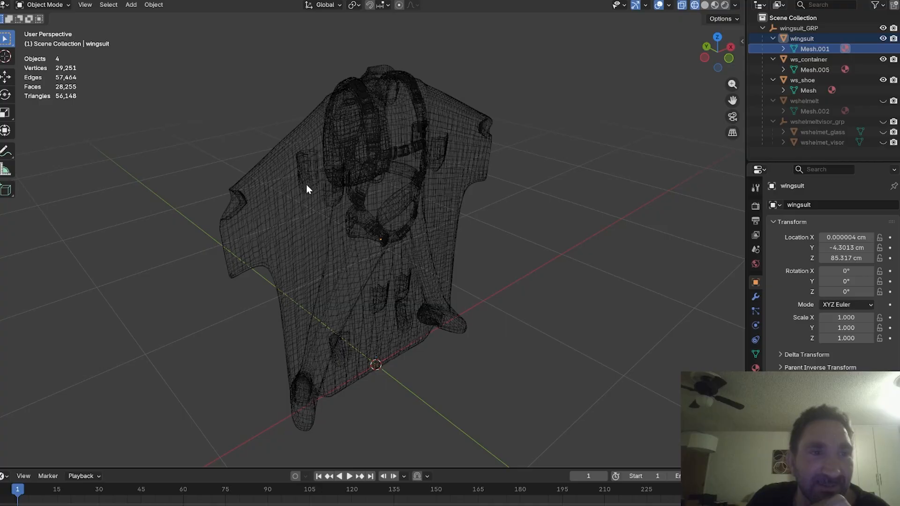
pyautogui.moveTo(353, 200); pyautogui.dragTo(298, 196, button='middle')
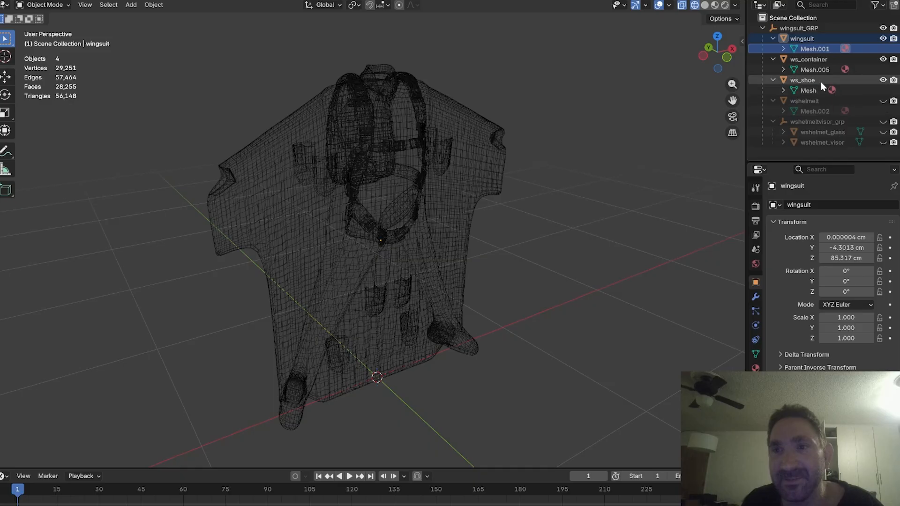
pyautogui.click(883, 80)
pyautogui.click(883, 59)
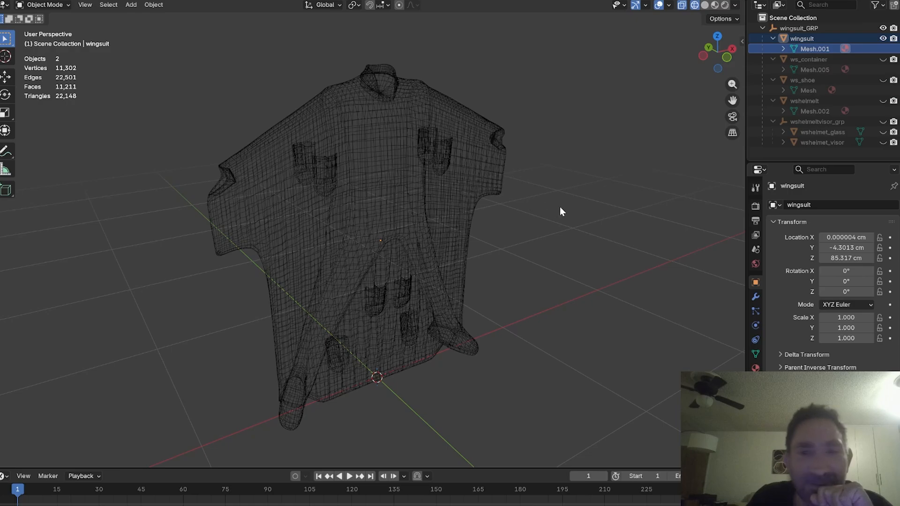
pyautogui.moveTo(559, 206); pyautogui.dragTo(416, 201, button='middle')
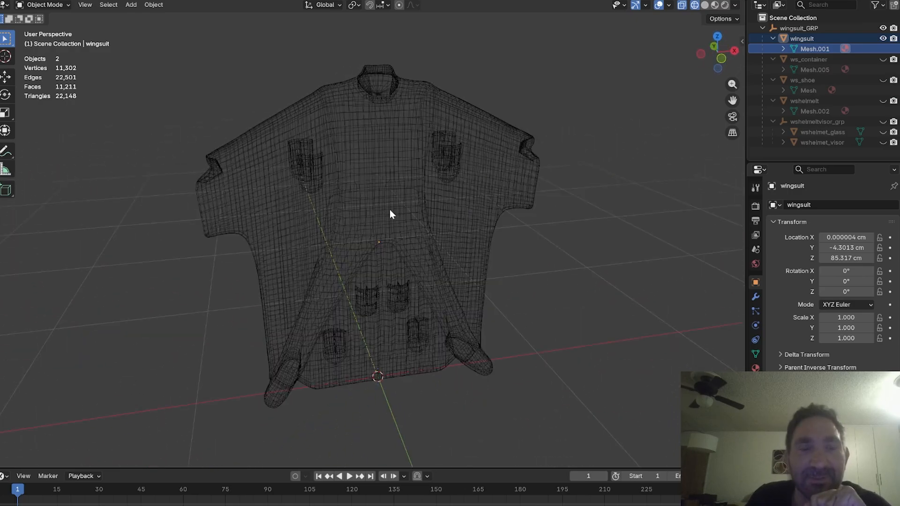
# Display the isolated wingsuit with its textures in Material Preview shading and inspect it from both sides
pyautogui.click(706, 4)
pyautogui.click(715, 5)
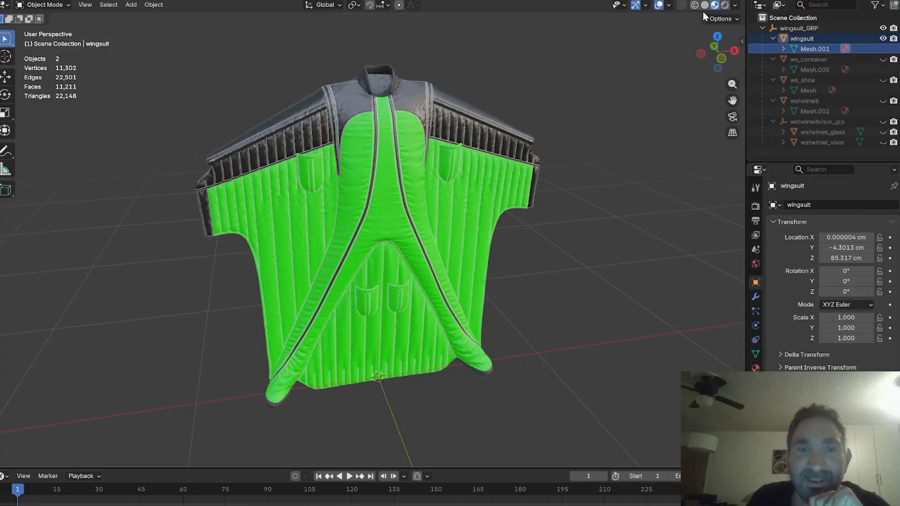
pyautogui.moveTo(347, 157)
pyautogui.mouseDown(button='middle')
pyautogui.moveTo(419, 130)
pyautogui.moveTo(420, 111)
pyautogui.moveTo(316, 112)
pyautogui.moveTo(384, 99)
pyautogui.mouseUp(button='middle')
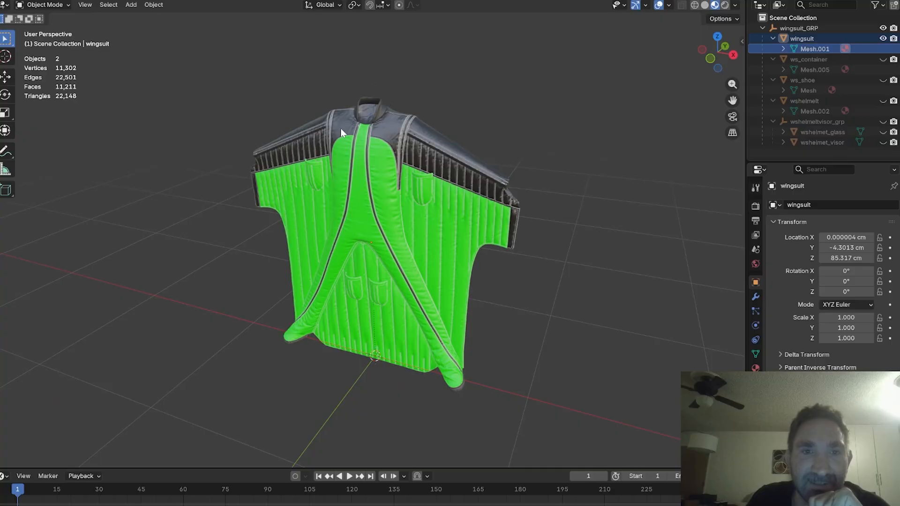
pyautogui.moveTo(326, 133); pyautogui.dragTo(357, 126, button='middle')
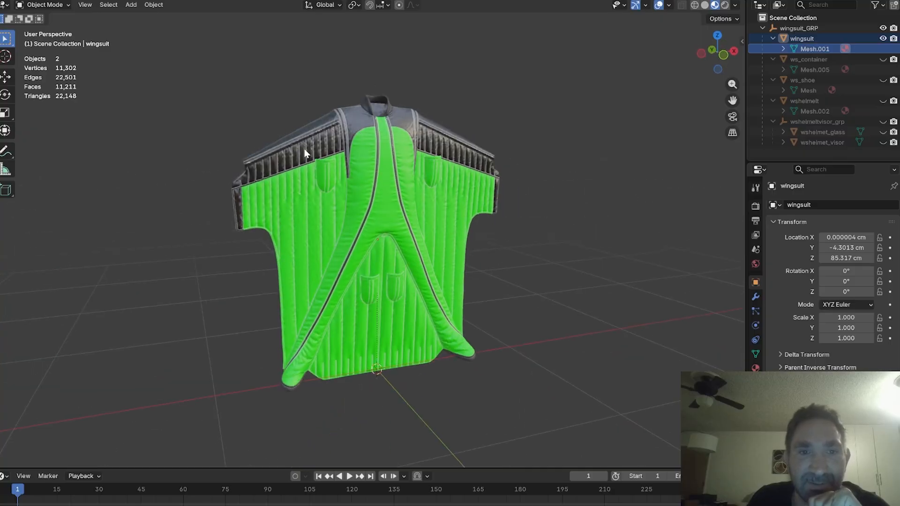
pyautogui.moveTo(305, 148); pyautogui.dragTo(410, 143, button='middle')
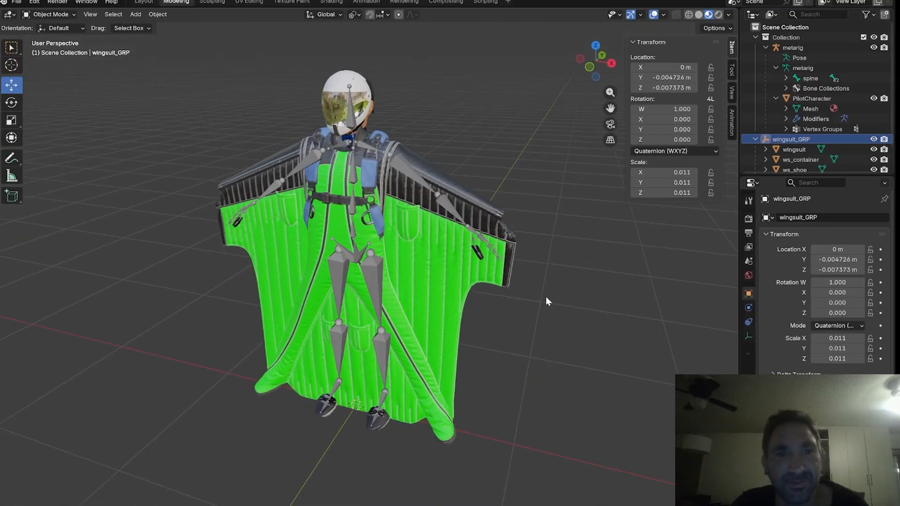
# Compare the rigged pilot character with and without the wingsuit by hiding the wingsuit_GRP hierarchy and showing it again
pyautogui.moveTo(545, 301); pyautogui.dragTo(614, 274, button='middle')
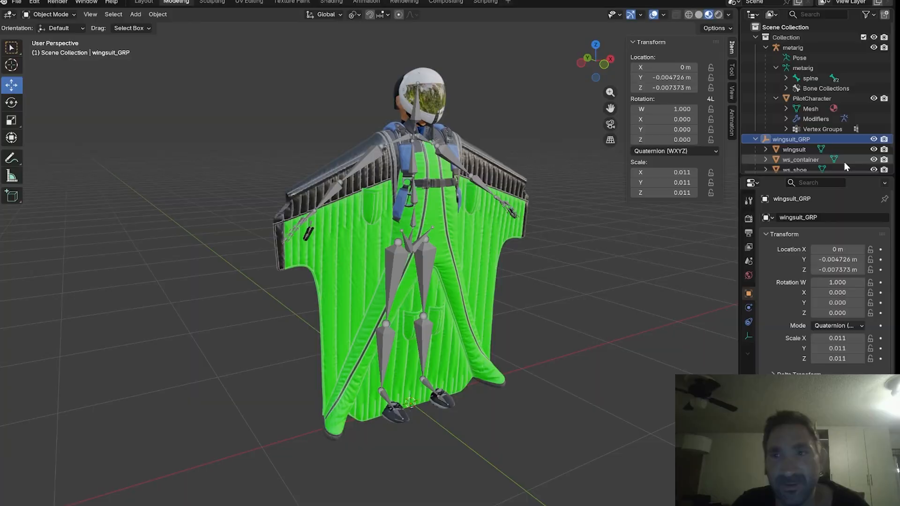
pyautogui.keyDown('shift'); pyautogui.click(873, 140); pyautogui.keyUp('shift')
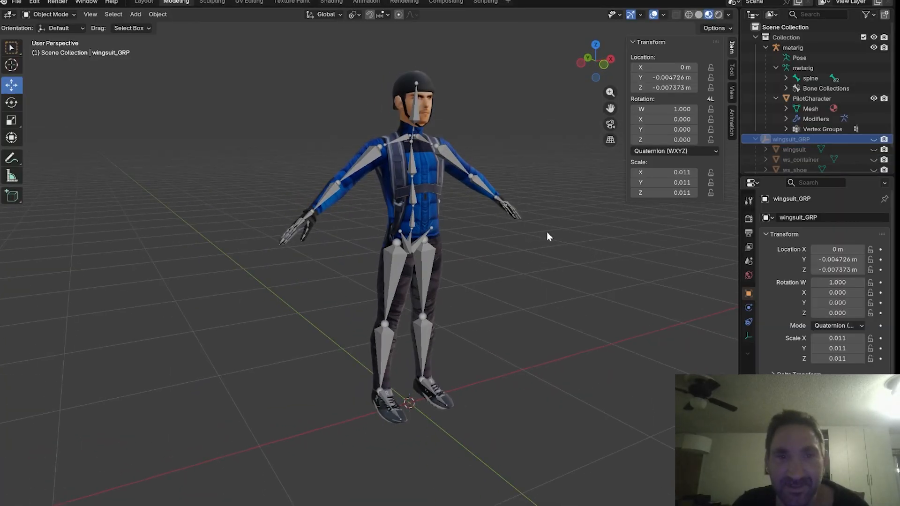
pyautogui.moveTo(546, 231); pyautogui.dragTo(541, 233, button='middle')
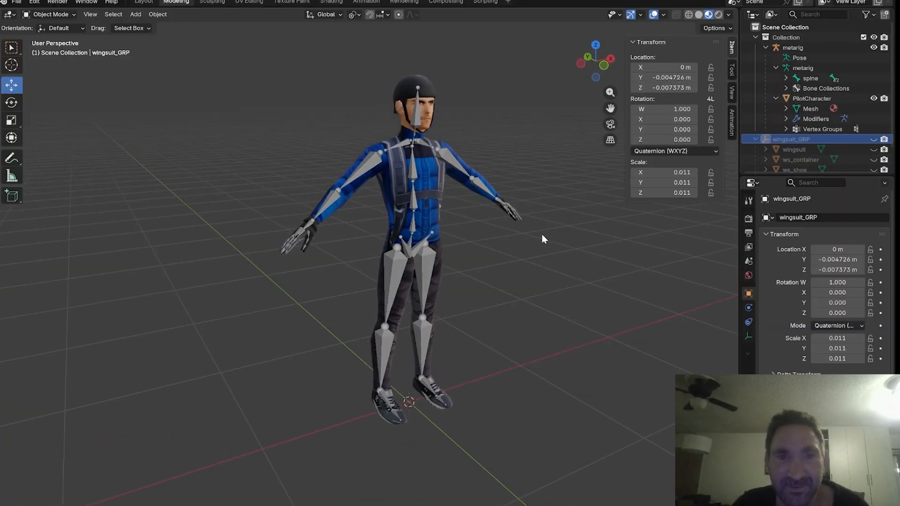
pyautogui.keyDown('shift'); pyautogui.click(874, 140); pyautogui.keyUp('shift')
pyautogui.moveTo(507, 248); pyautogui.dragTo(434, 240, button='middle')
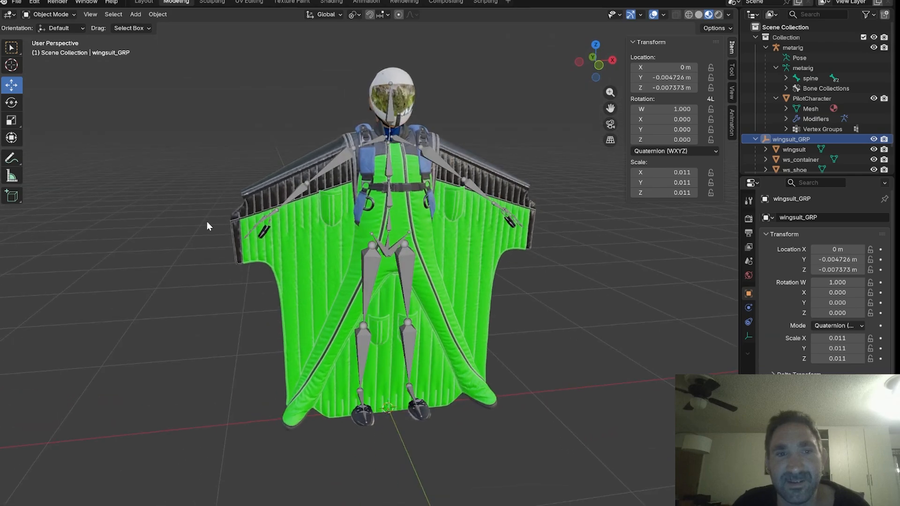
# Hide wingsuit_GRP with its children, inspect the pilot's gloved hand and body up close, and restore the group to check the overlap
pyautogui.keyDown('shift'); pyautogui.click(874, 139); pyautogui.keyUp('shift')
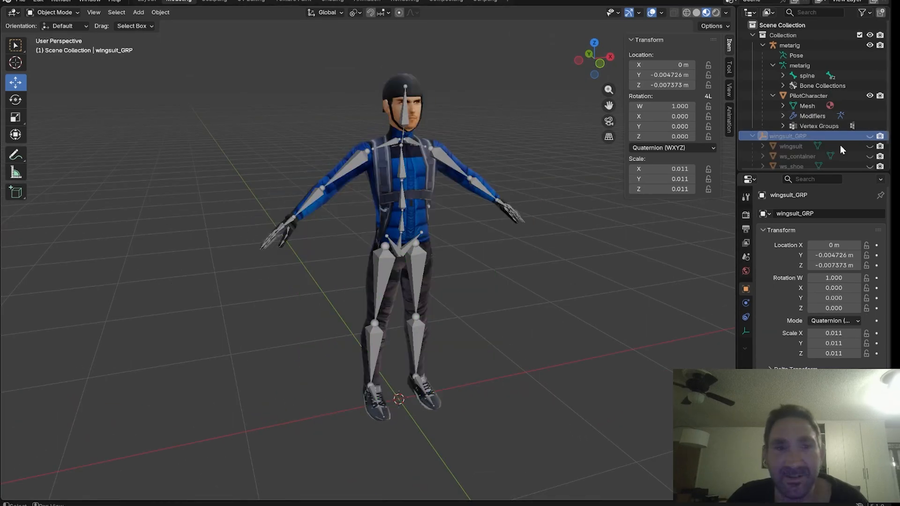
pyautogui.moveTo(310, 263); pyautogui.dragTo(322, 263, button='middle')
pyautogui.scroll(3, 318, 265)
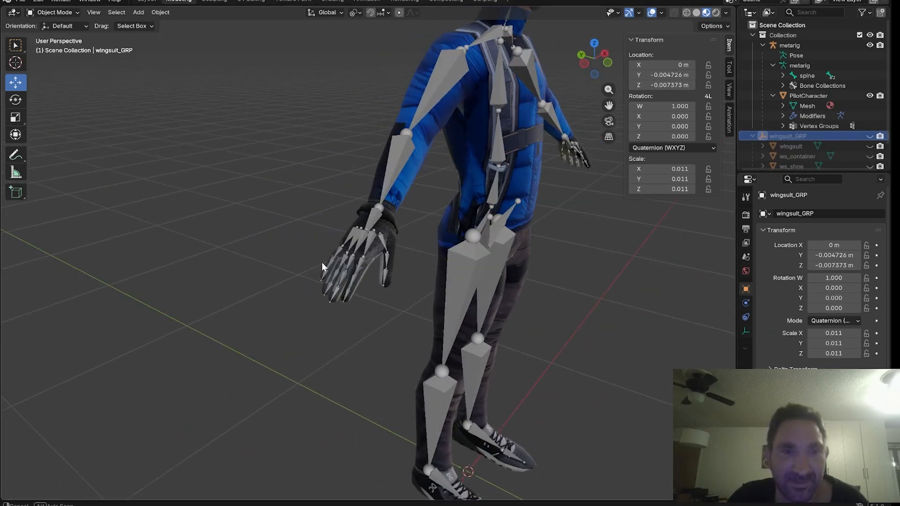
pyautogui.moveTo(371, 209); pyautogui.dragTo(436, 246, button='middle')
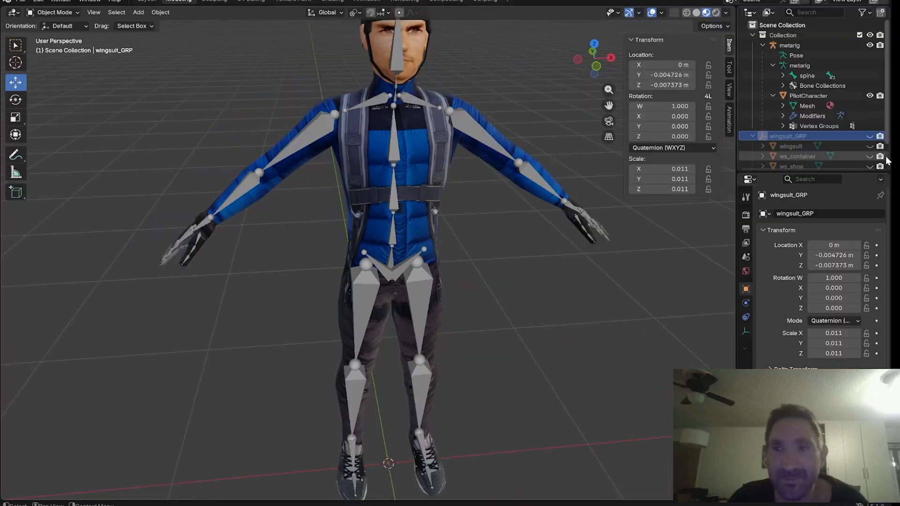
pyautogui.keyDown('shift'); pyautogui.click(870, 137); pyautogui.keyUp('shift')
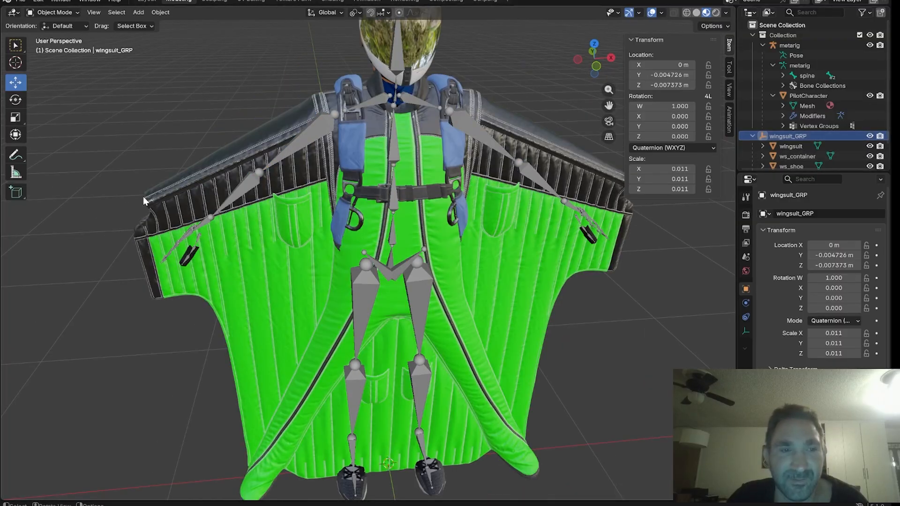
pyautogui.moveTo(566, 194); pyautogui.dragTo(483, 185, button='middle')
pyautogui.scroll(-2, 483, 186)
pyautogui.scroll(1, 483, 186)
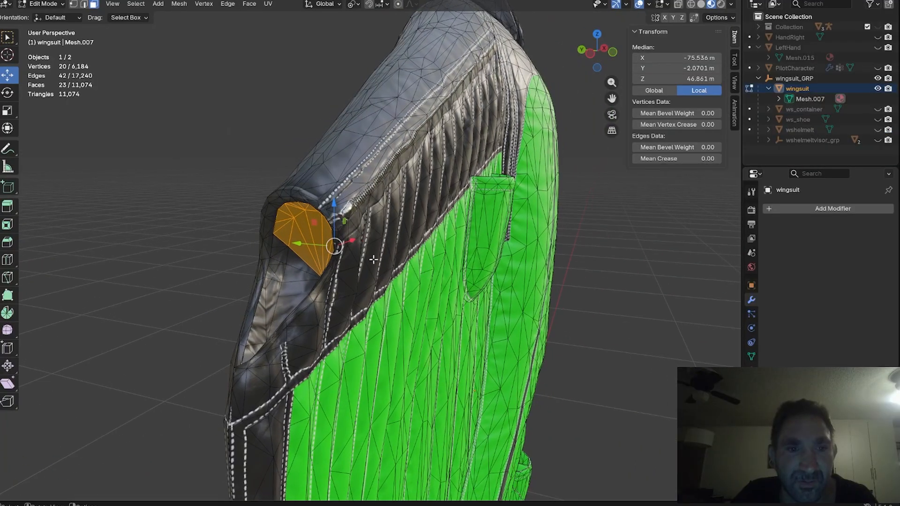
# Delete the selected faces that close off the wingsuit's sleeve opening
pyautogui.moveTo(390, 246); pyautogui.dragTo(335, 214, button='middle')
pyautogui.scroll(1, 272, 214)
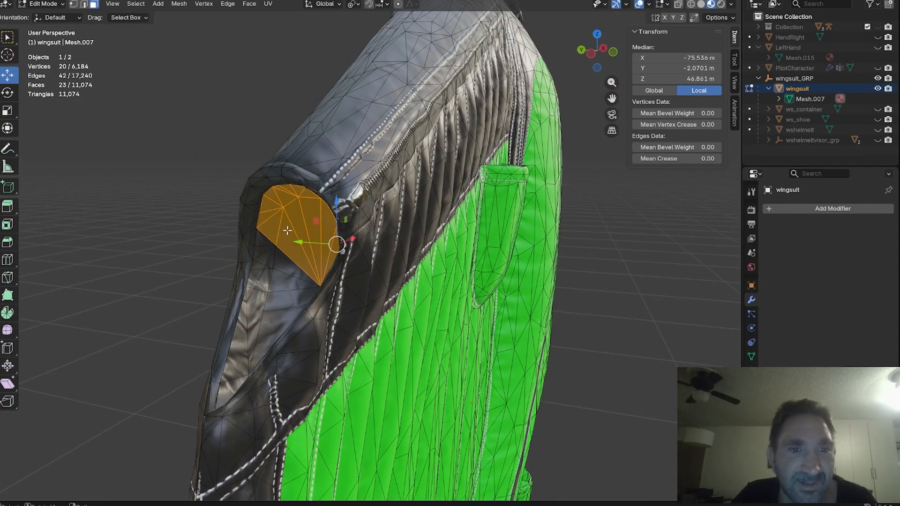
pyautogui.scroll(-2, 358, 244)
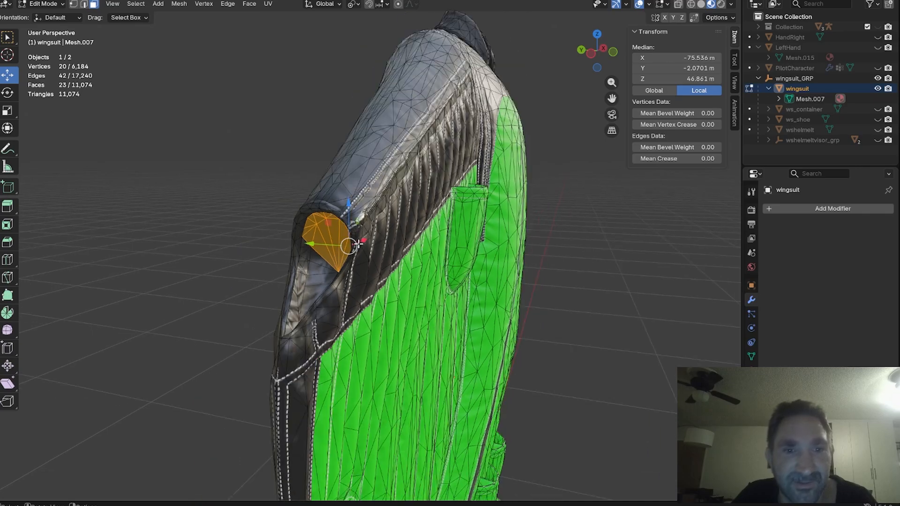
pyautogui.press('x')
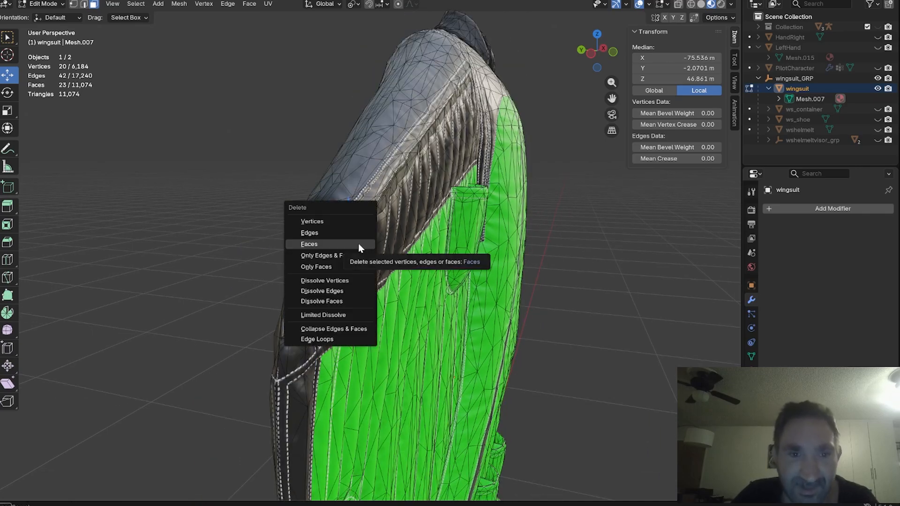
pyautogui.click(359, 241)
pyautogui.moveTo(339, 185); pyautogui.dragTo(375, 192, button='middle')
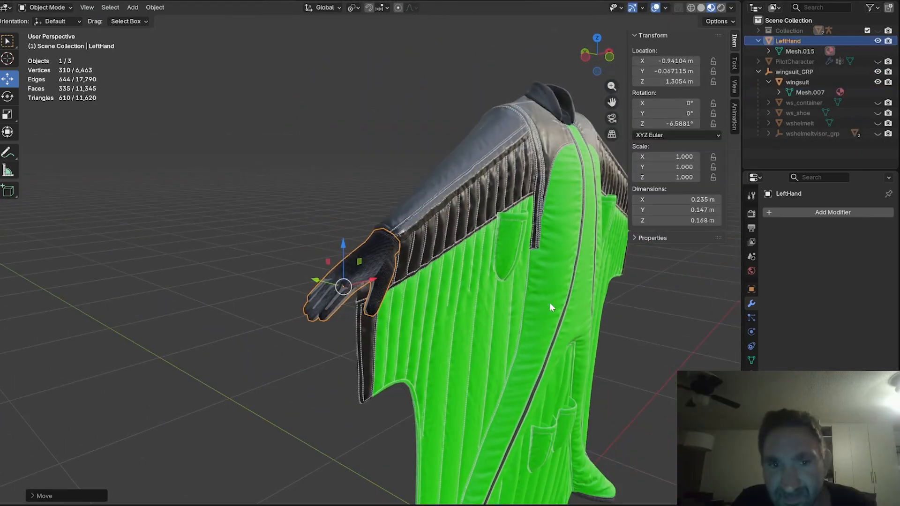
# Inspect how the LeftHand glove fits into the wingsuit's sleeve opening from several angles
pyautogui.scroll(3, 426, 285)
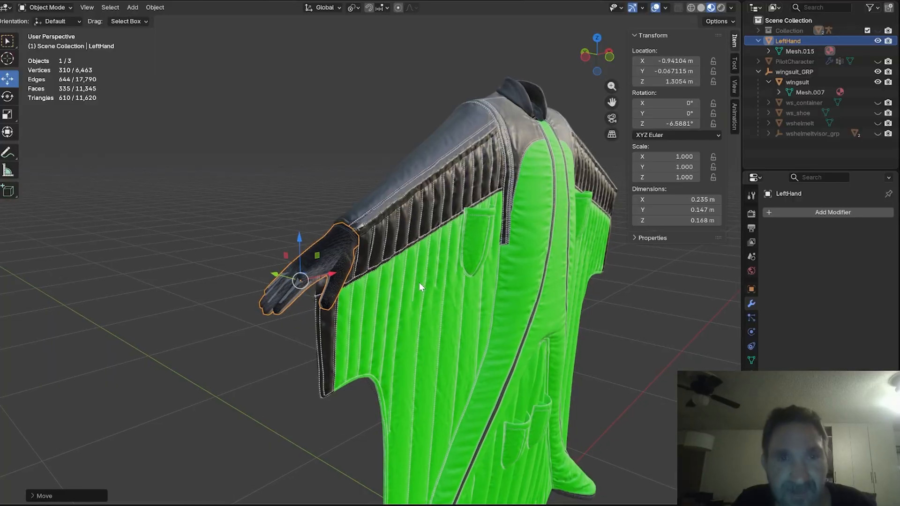
pyautogui.scroll(2, 350, 237)
pyautogui.moveTo(351, 231); pyautogui.dragTo(275, 241, button='middle')
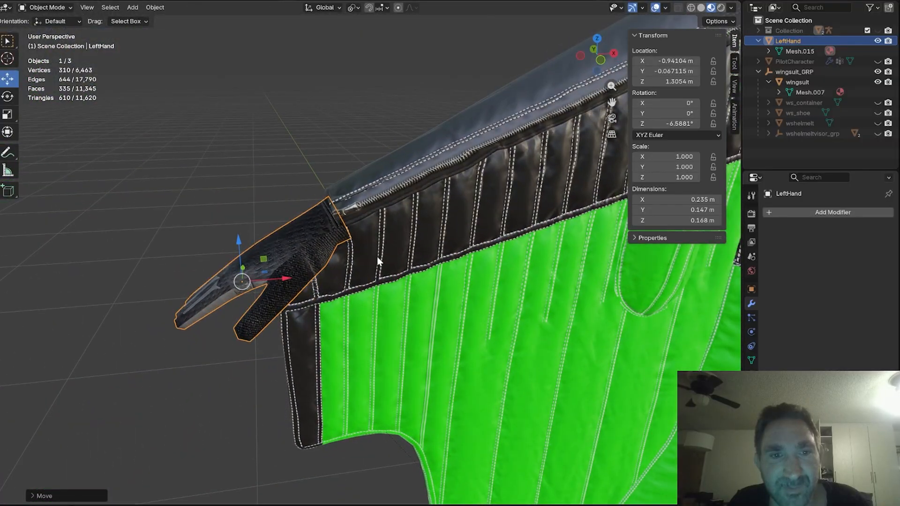
pyautogui.moveTo(377, 257)
pyautogui.mouseDown(button='middle')
pyautogui.moveTo(435, 263)
pyautogui.moveTo(343, 217)
pyautogui.moveTo(498, 254)
pyautogui.moveTo(368, 252)
pyautogui.mouseUp(button='middle')
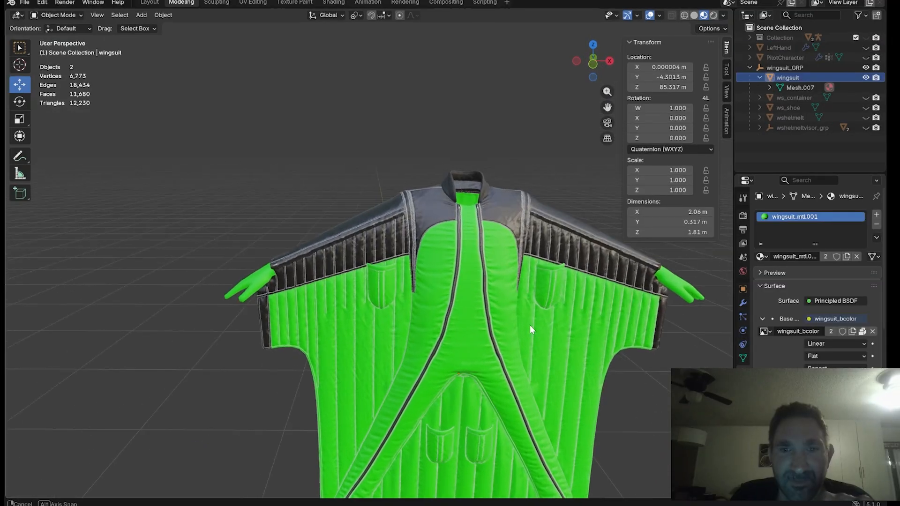
# Inspect the wingsuit with both hands attached, toggling its visibility off and on to check that they belong to the mesh
pyautogui.moveTo(530, 324); pyautogui.dragTo(479, 328, button='middle')
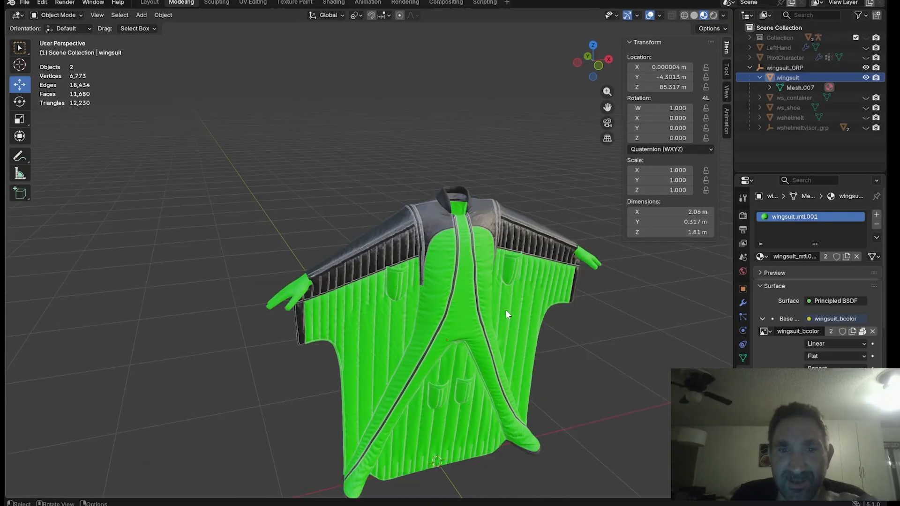
pyautogui.click(866, 78)
pyautogui.click(865, 78)
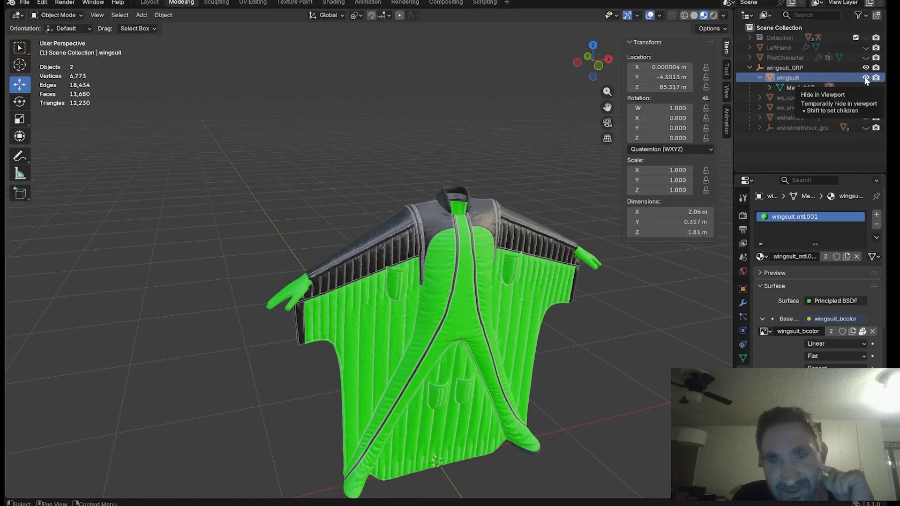
pyautogui.click(865, 78)
pyautogui.click(865, 78)
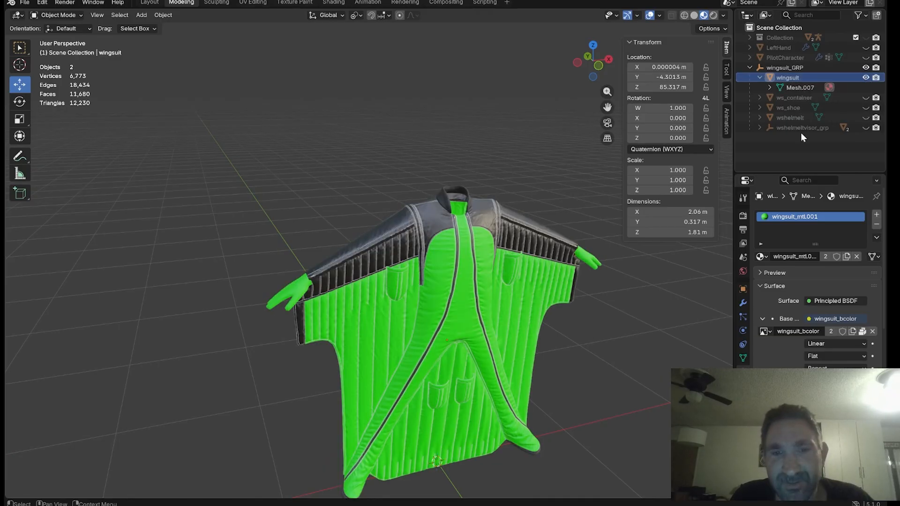
pyautogui.moveTo(589, 302); pyautogui.dragTo(541, 308, button='middle')
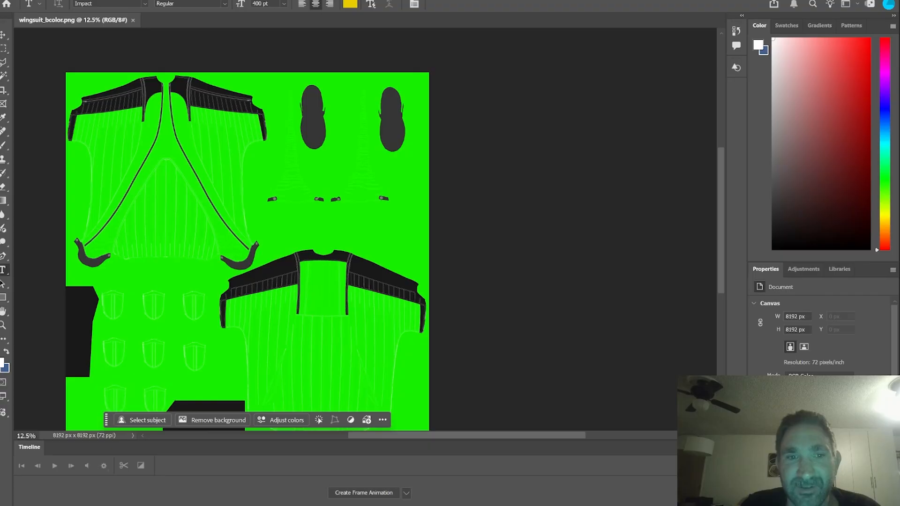
# Examine the wingsuit_bcolor.png texture and the LeftHand mesh mapped to its glove images, deselecting all faces to reveal the texture
pyautogui.scroll(-1, 246, 242)
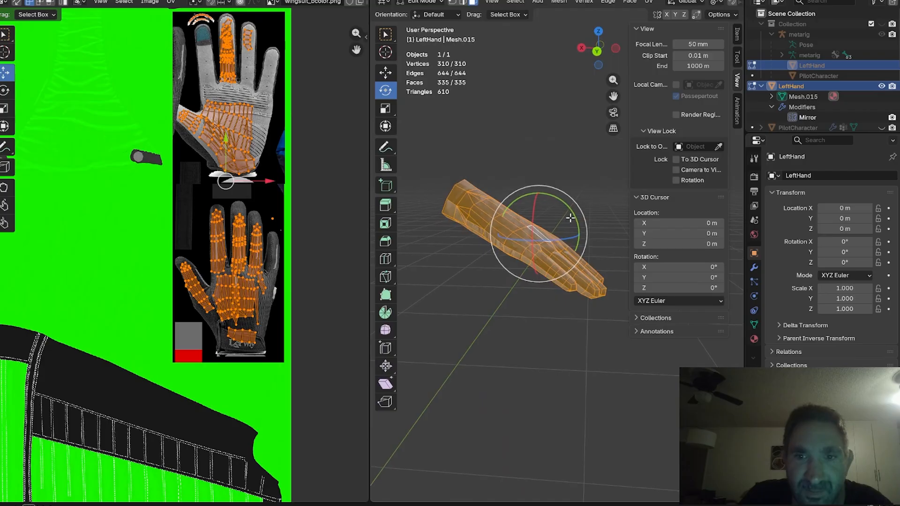
pyautogui.moveTo(468, 197); pyautogui.dragTo(459, 233)
pyautogui.moveTo(459, 233); pyautogui.dragTo(469, 232, button='middle')
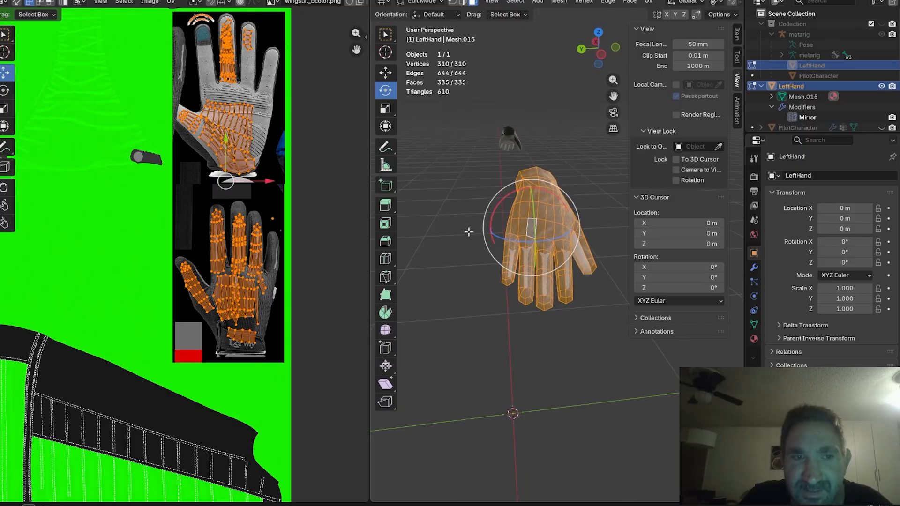
pyautogui.click(606, 173)
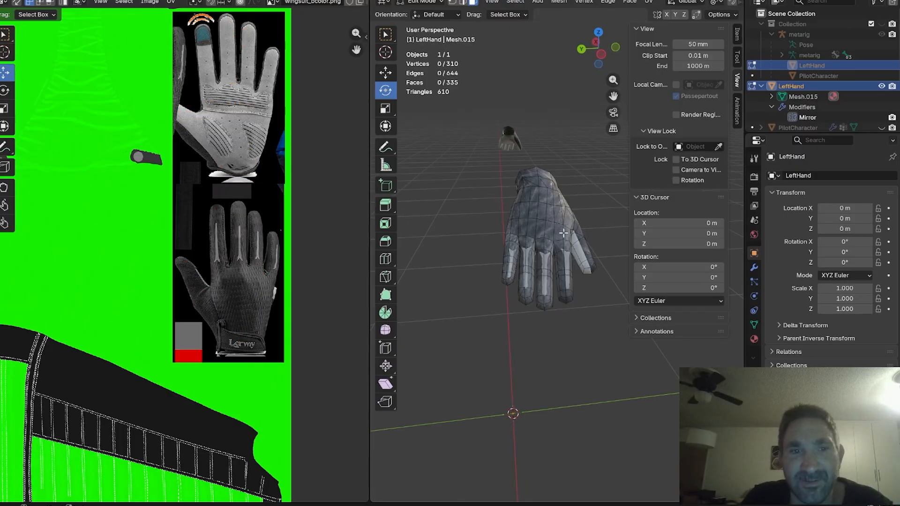
pyautogui.moveTo(471, 222); pyautogui.dragTo(476, 221, button='middle')
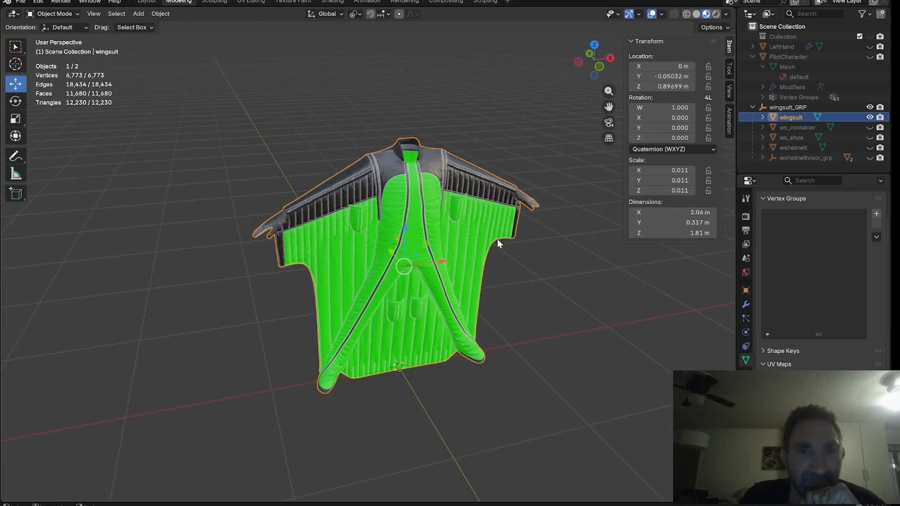
# Inspect the wingsuit with its textured gloves from the front, toggling the mesh's visibility off and on
pyautogui.scroll(2, 460, 239)
pyautogui.moveTo(370, 274); pyautogui.dragTo(442, 240, button='middle')
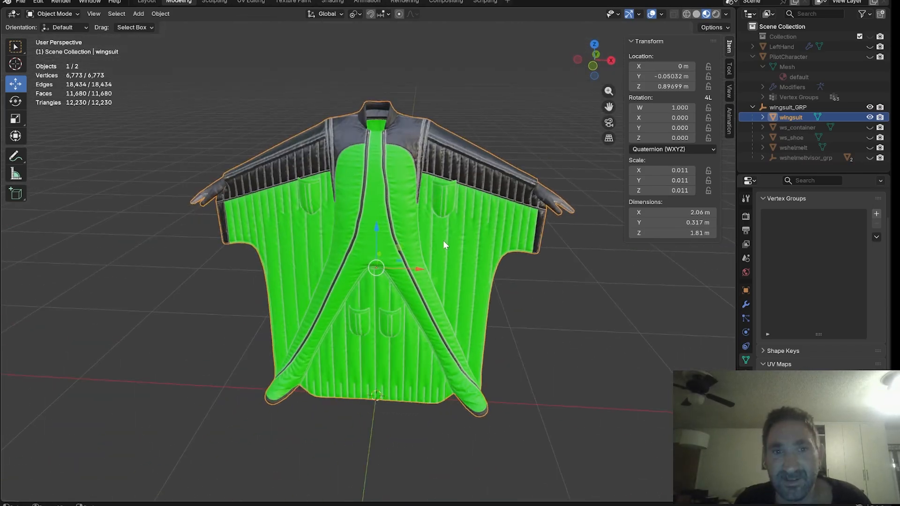
pyautogui.click(869, 117)
pyautogui.click(869, 117)
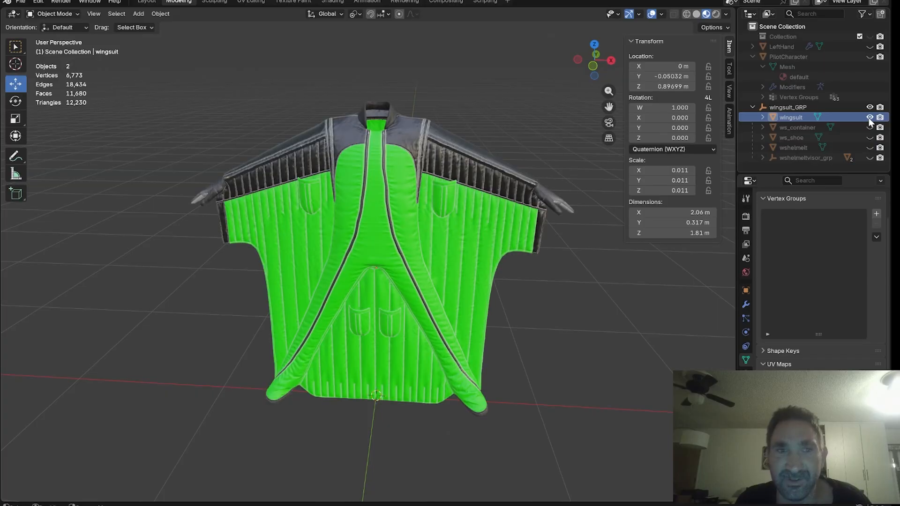
# Inspect the gloved wingsuit from several angles with the detailed white helmet and reflective visor in place
pyautogui.moveTo(357, 231); pyautogui.dragTo(320, 221, button='middle')
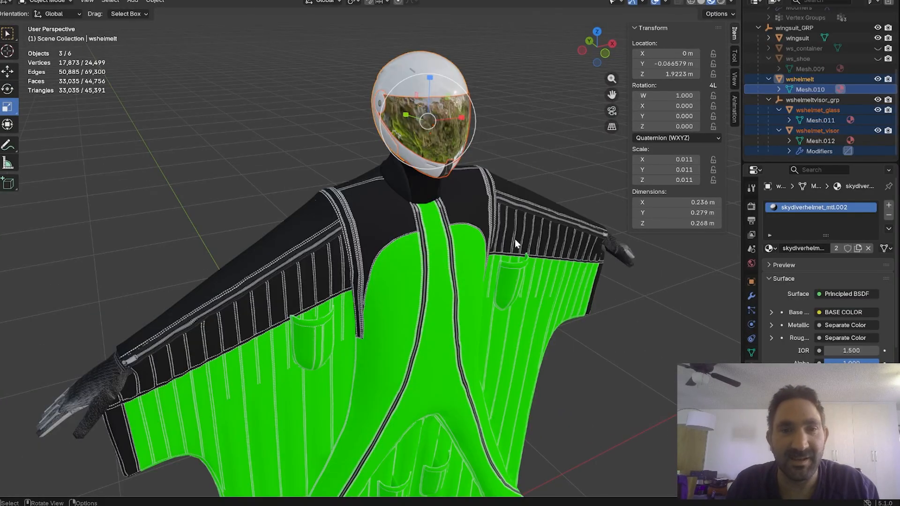
pyautogui.moveTo(514, 239); pyautogui.dragTo(437, 240, button='middle')
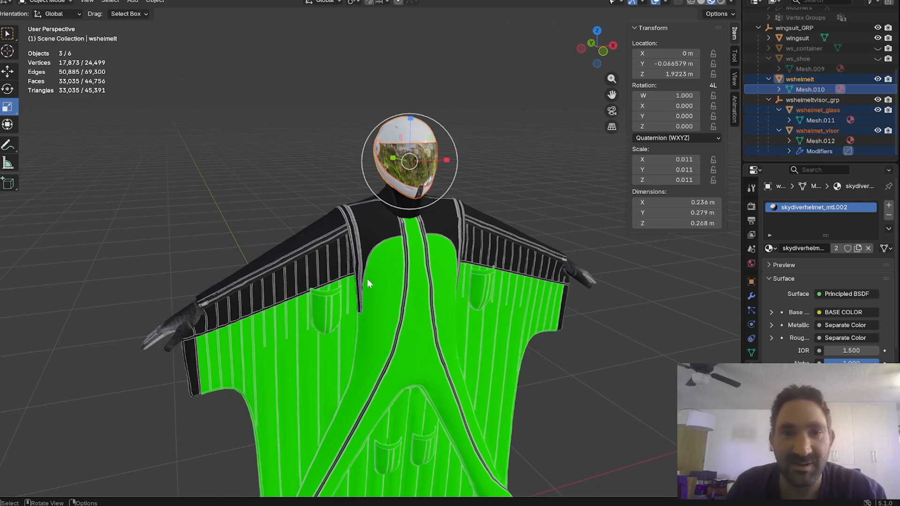
pyautogui.moveTo(366, 279); pyautogui.dragTo(367, 303, button='middle')
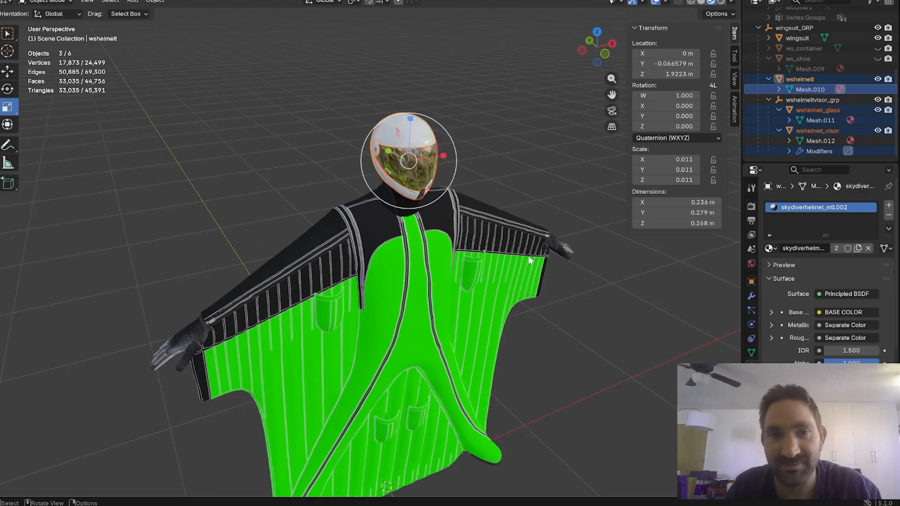
pyautogui.moveTo(398, 302); pyautogui.dragTo(382, 280, button='middle')
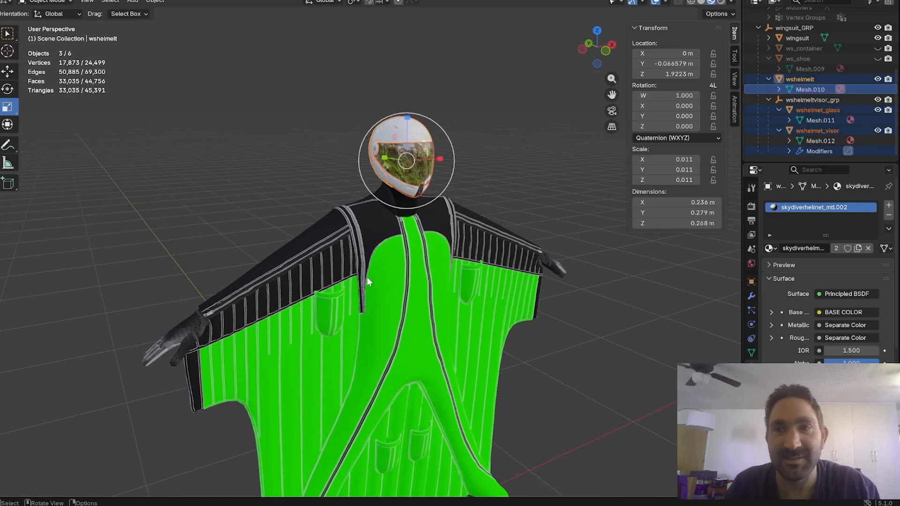
pyautogui.moveTo(432, 196)
pyautogui.mouseDown(button='middle')
pyautogui.moveTo(491, 199)
pyautogui.moveTo(421, 200)
pyautogui.mouseUp(button='middle')
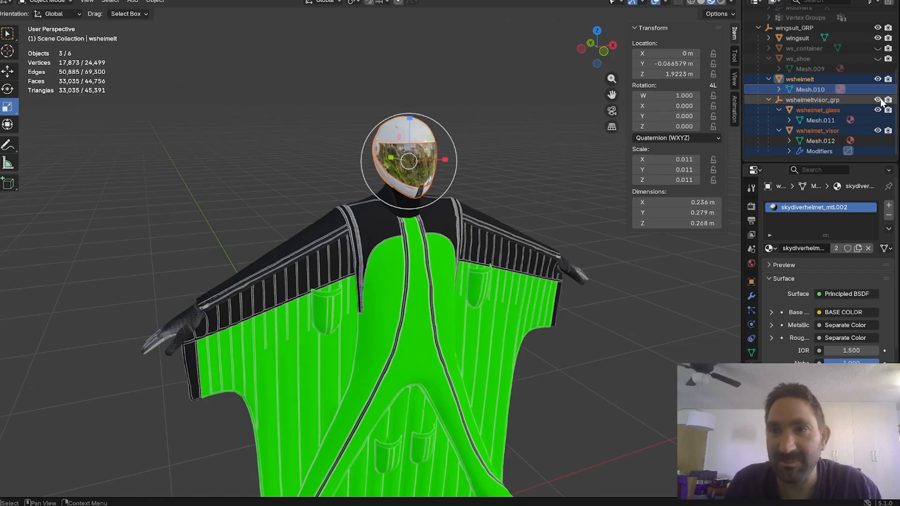
# Hide the wshelmelt, wshelmet_visor and wshelmet_glass objects, and show and select the HealmetMine object in their place
pyautogui.click(877, 79)
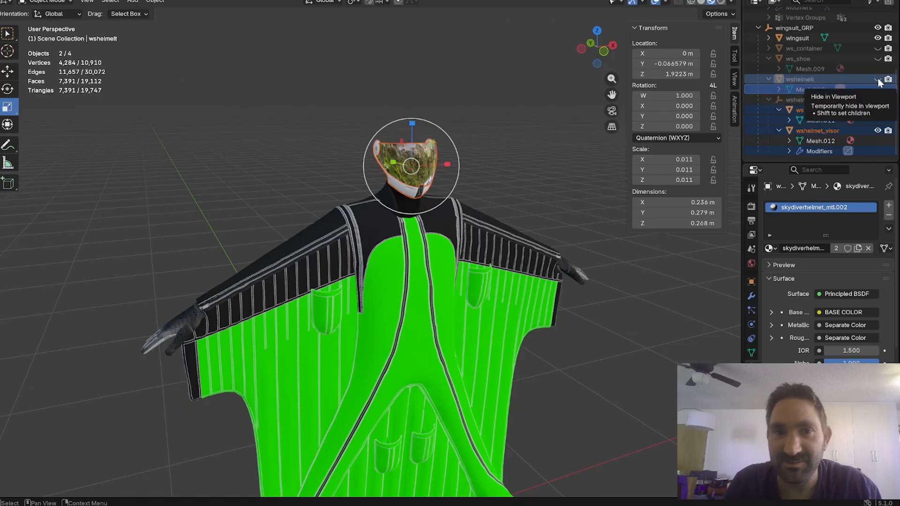
pyautogui.click(877, 131)
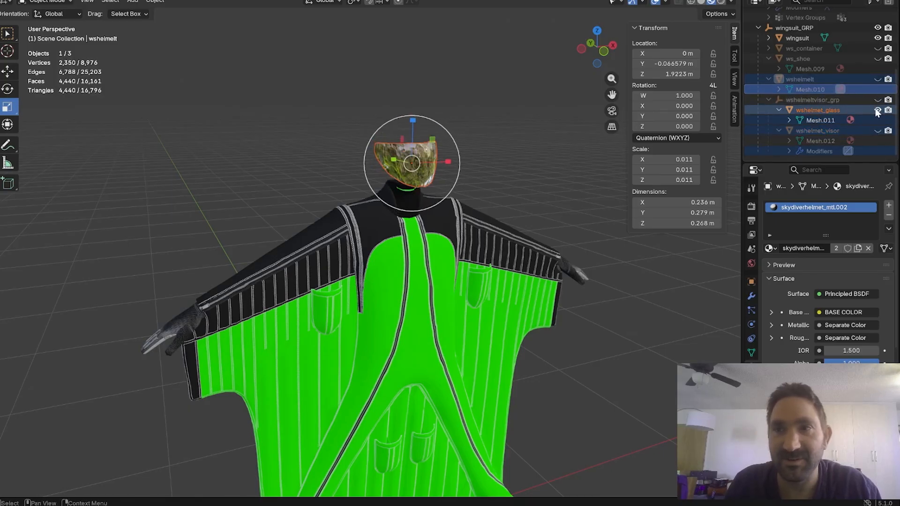
pyautogui.click(877, 110)
pyautogui.scroll(5, 796, 100)
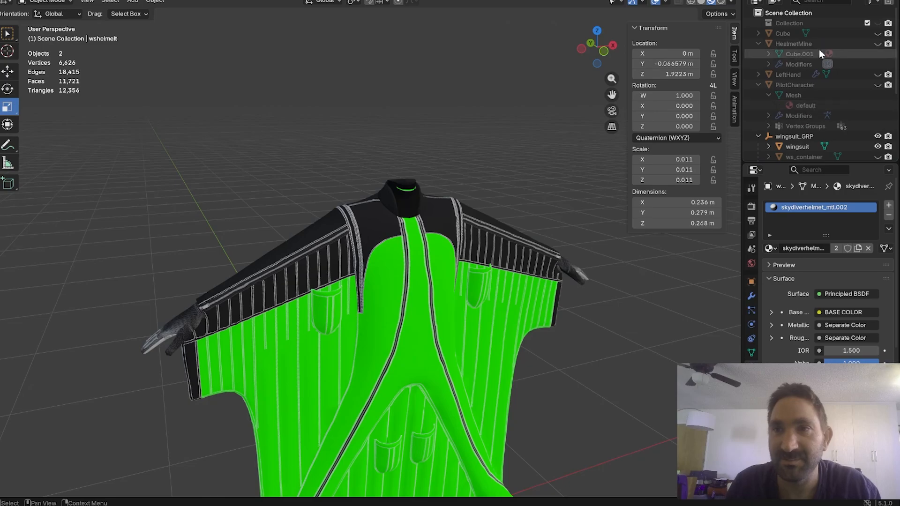
pyautogui.click(877, 44)
pyautogui.moveTo(494, 257)
pyautogui.mouseDown(button='middle')
pyautogui.moveTo(598, 245)
pyautogui.moveTo(472, 252)
pyautogui.mouseUp(button='middle')
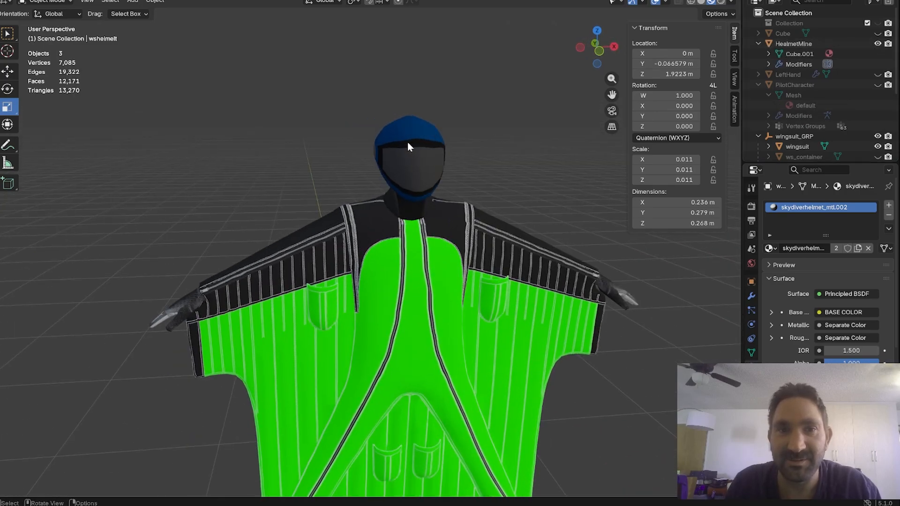
pyautogui.click(408, 147)
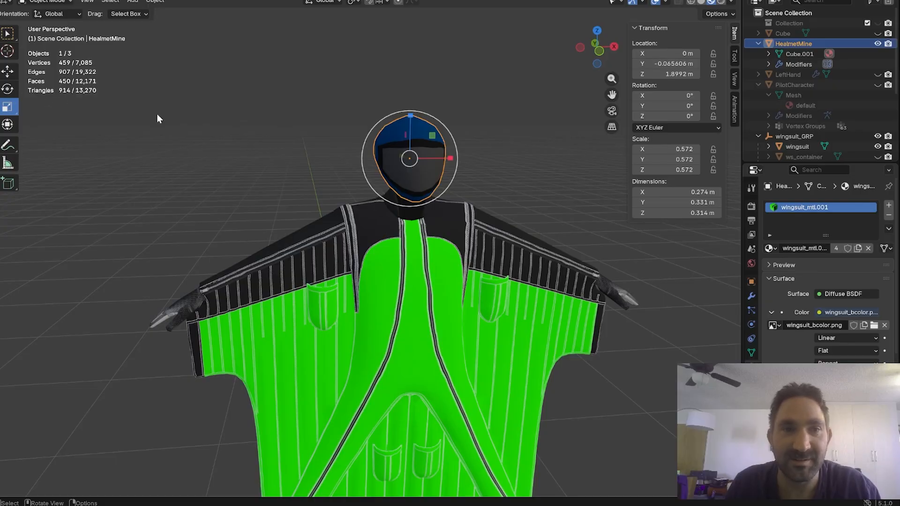
# Inspect how the HealmetMine helmet looks on the wingsuit, near and far, keeping the helmet selected
pyautogui.moveTo(360, 203); pyautogui.dragTo(439, 190, button='middle')
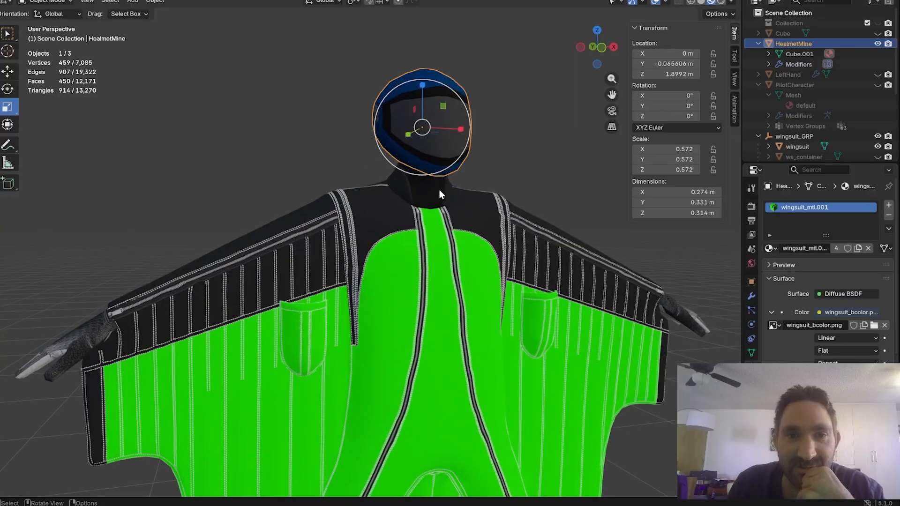
pyautogui.scroll(-3, 439, 192)
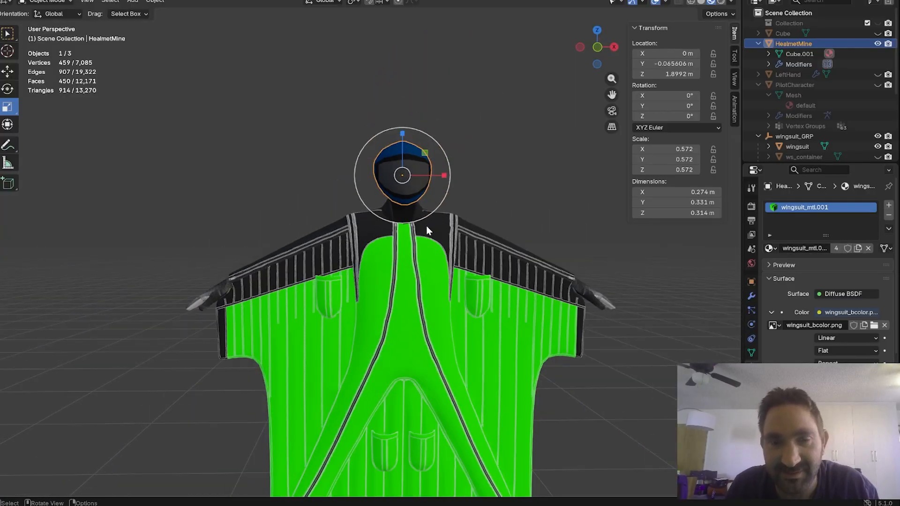
pyautogui.moveTo(426, 226); pyautogui.dragTo(397, 228, button='middle')
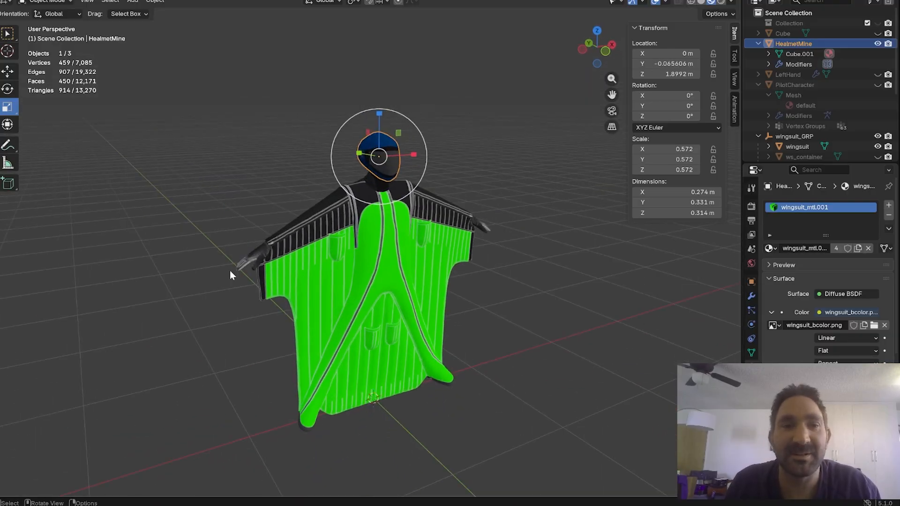
pyautogui.click(256, 259)
pyautogui.click(397, 155)
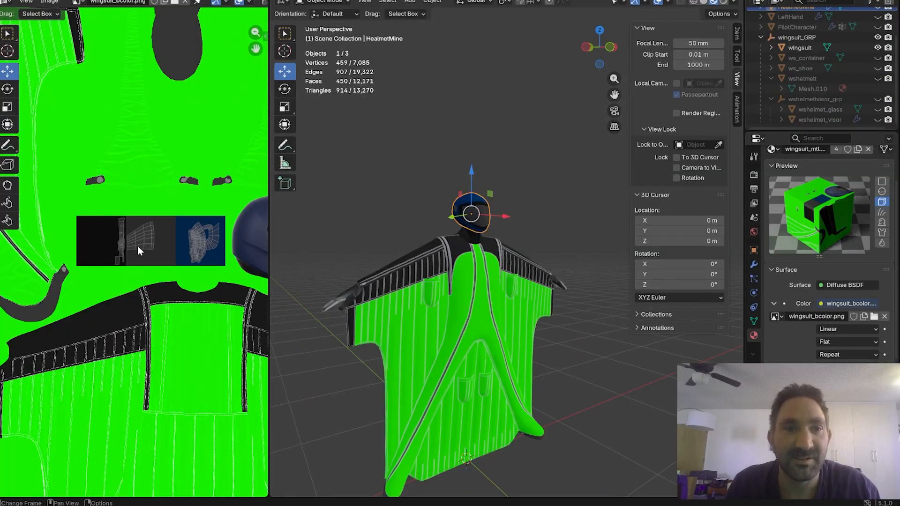
# Examine the helmet images in the wingsuit_bcolor.png texture and how they appear on the HealmetMine mesh
pyautogui.scroll(-3, 137, 246)
pyautogui.scroll(4, 150, 238)
pyautogui.moveTo(123, 246); pyautogui.dragTo(111, 245, button='middle')
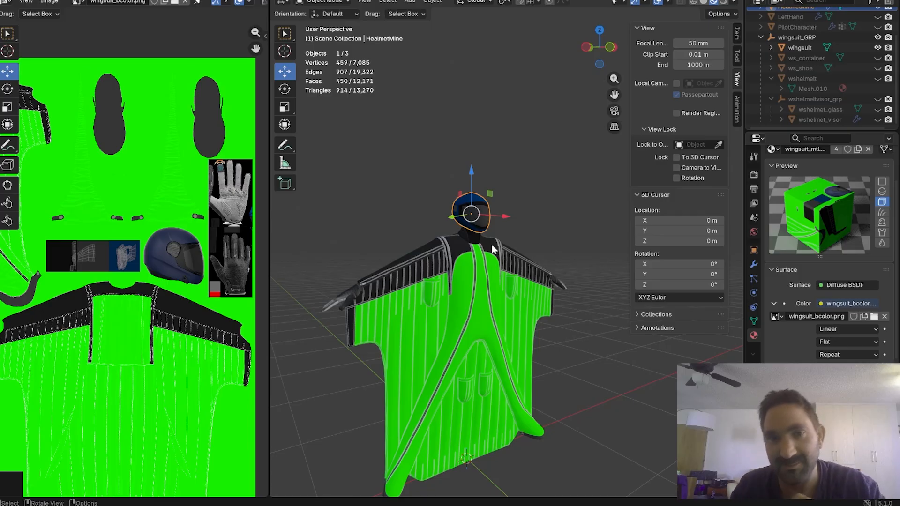
pyautogui.moveTo(493, 248); pyautogui.dragTo(470, 259, button='middle')
pyautogui.moveTo(460, 256); pyautogui.dragTo(491, 258, button='middle')
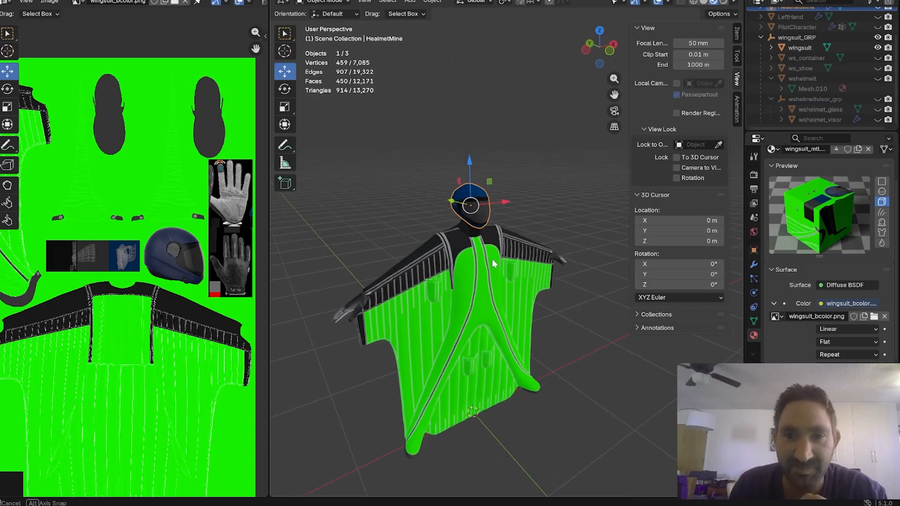
pyautogui.scroll(3, 487, 260)
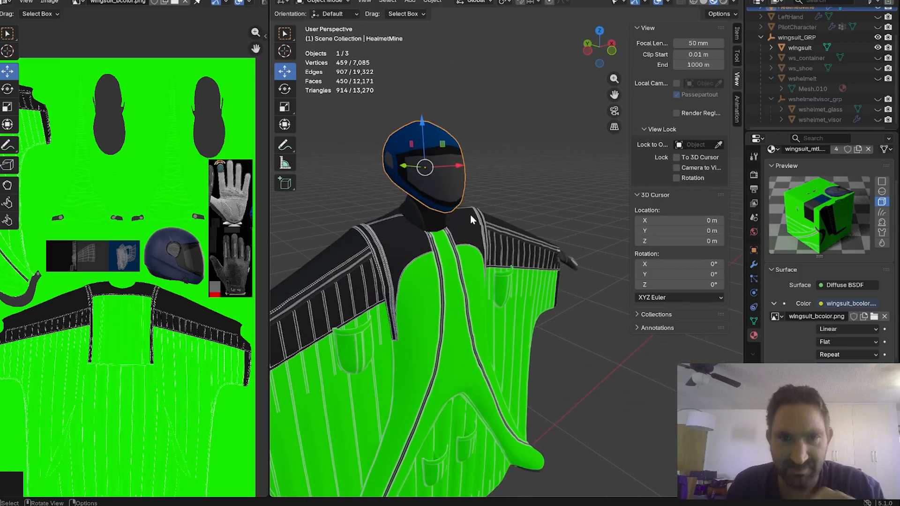
pyautogui.keyDown('shift'); pyautogui.moveTo(413, 261); pyautogui.dragTo(457, 244, button='middle'); pyautogui.keyUp('shift')
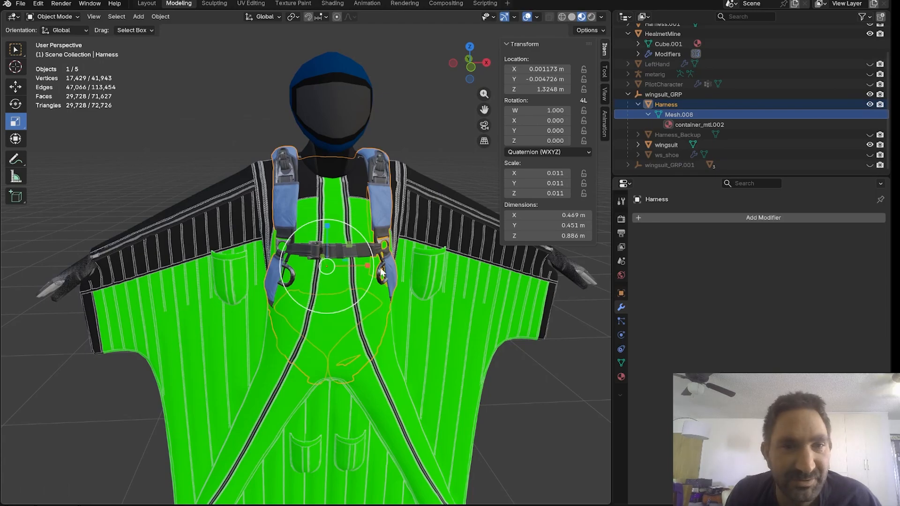
# Isolate the Harness from the wingsuit by toggling the visibility of Harness_Backup and wingsuit to reveal its covered parts
pyautogui.moveTo(394, 277); pyautogui.dragTo(362, 279, button='middle')
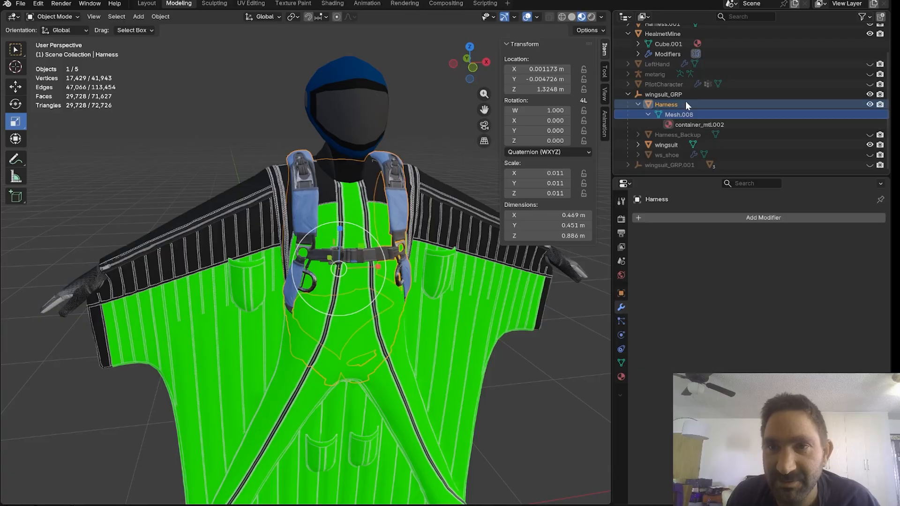
pyautogui.click(870, 135)
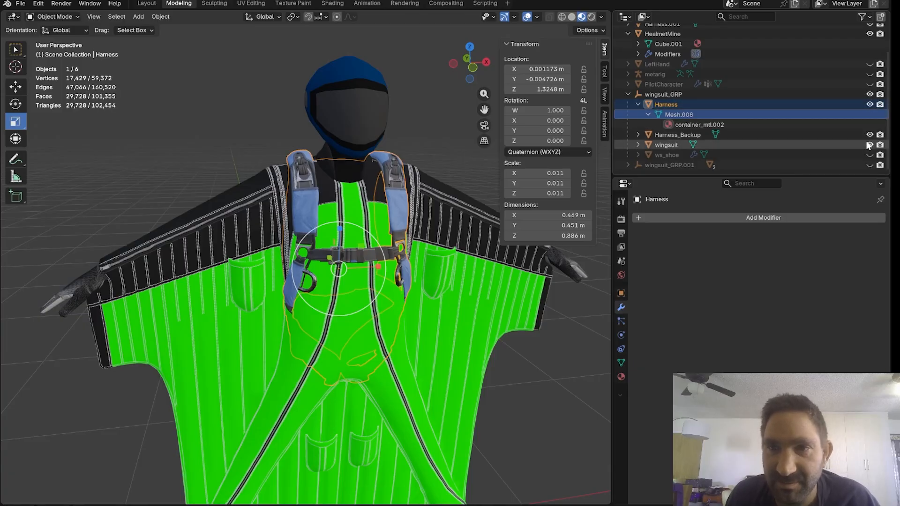
pyautogui.click(870, 134)
pyautogui.click(869, 144)
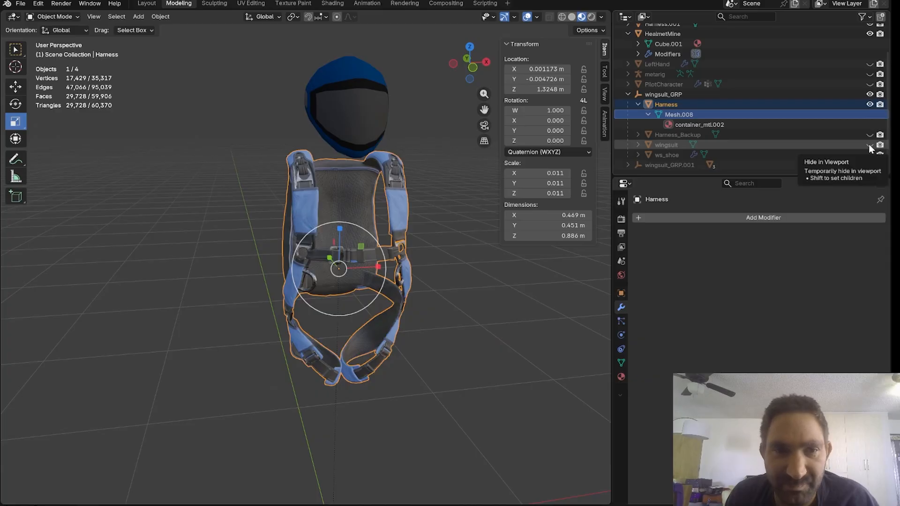
pyautogui.click(869, 145)
pyautogui.click(869, 145)
pyautogui.click(869, 145)
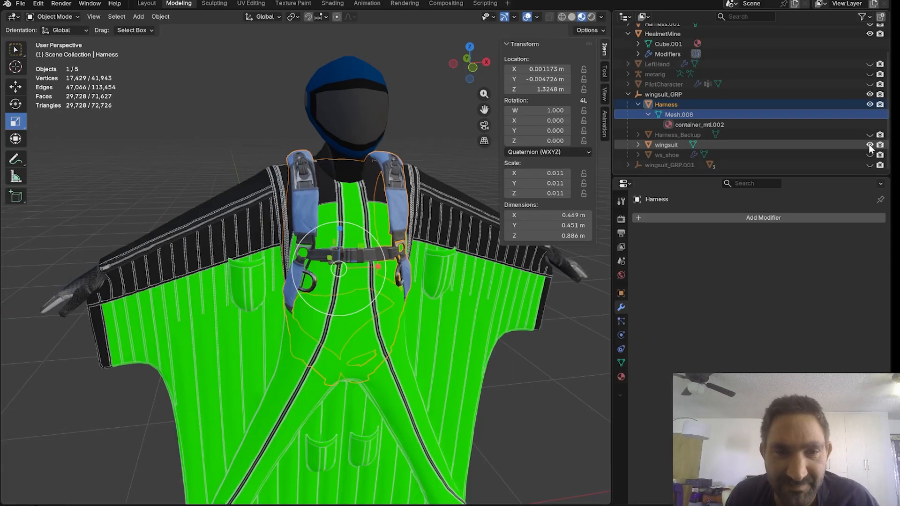
pyautogui.click(869, 145)
# Inspect the harness's back panel and leg straps up close, toggling the Harness object's visibility to compare the harness copies
pyautogui.moveTo(449, 330); pyautogui.dragTo(375, 309, button='middle')
pyautogui.scroll(3, 454, 326)
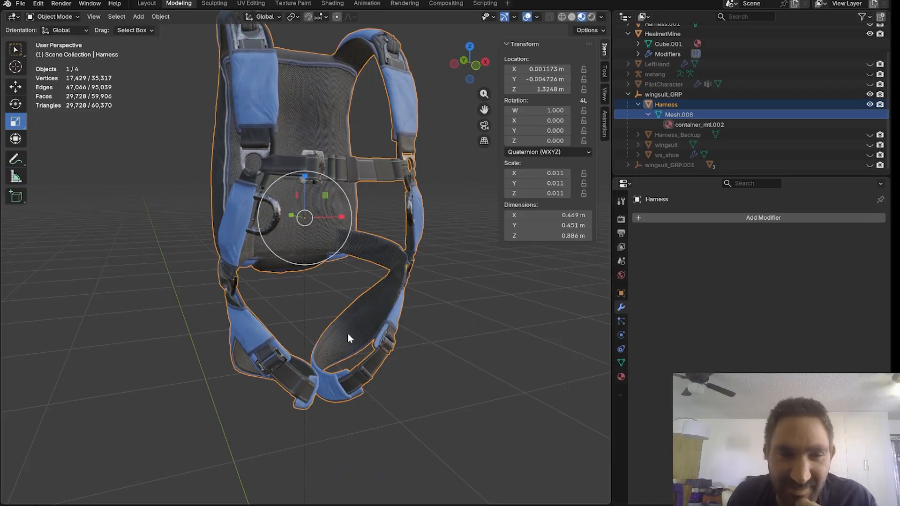
pyautogui.click(868, 104)
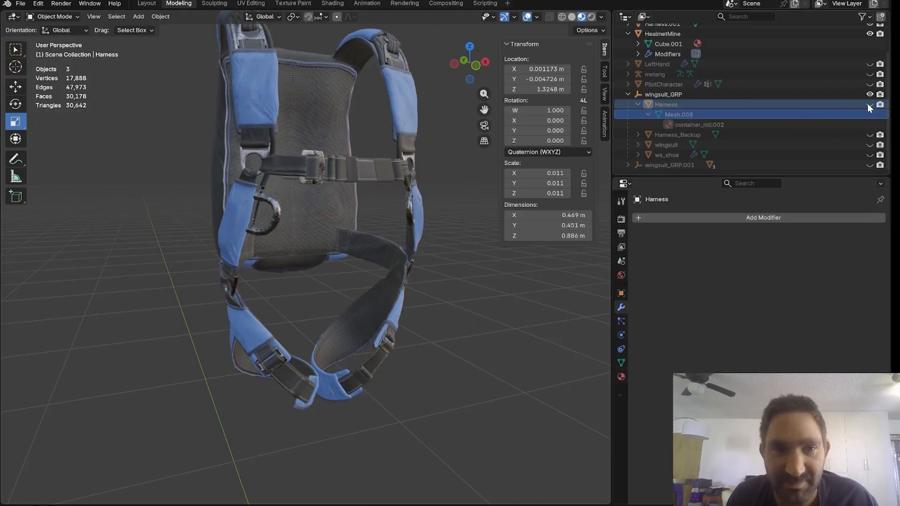
pyautogui.click(867, 104)
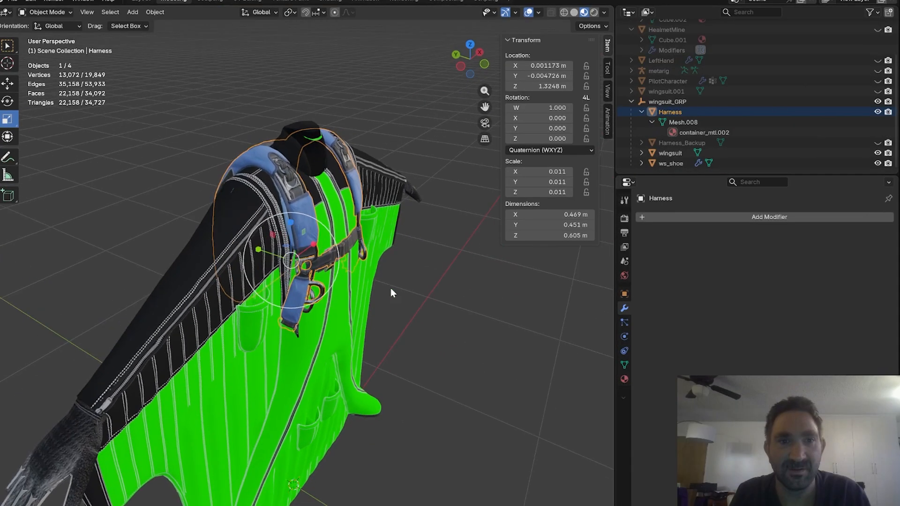
# Inspect the cut-down Harness on the wingsuit and hide it, leaving only the straps painted in the suit's texture
pyautogui.moveTo(392, 287); pyautogui.dragTo(347, 290, button='middle')
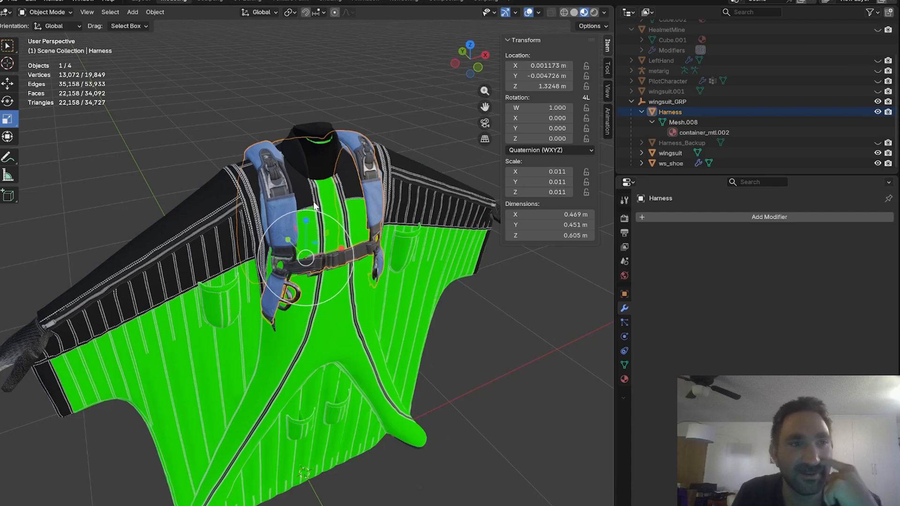
pyautogui.scroll(2, 331, 210)
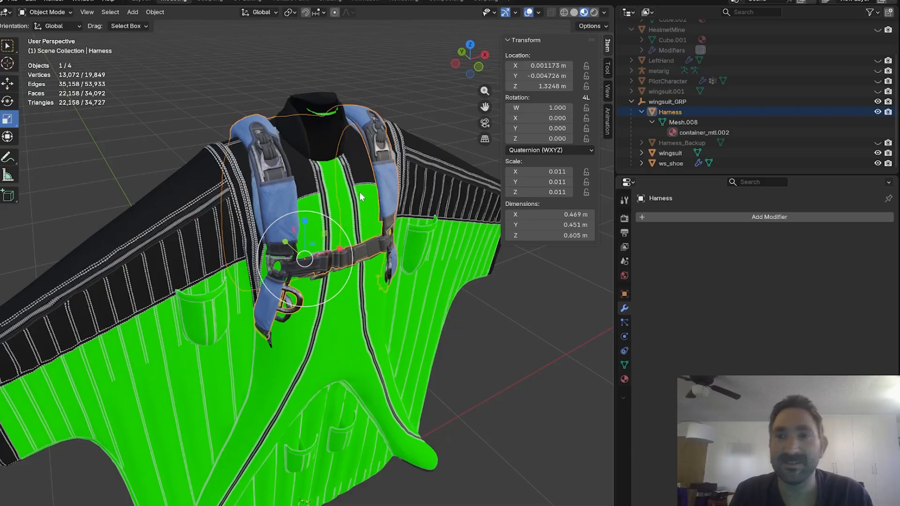
pyautogui.click(875, 112)
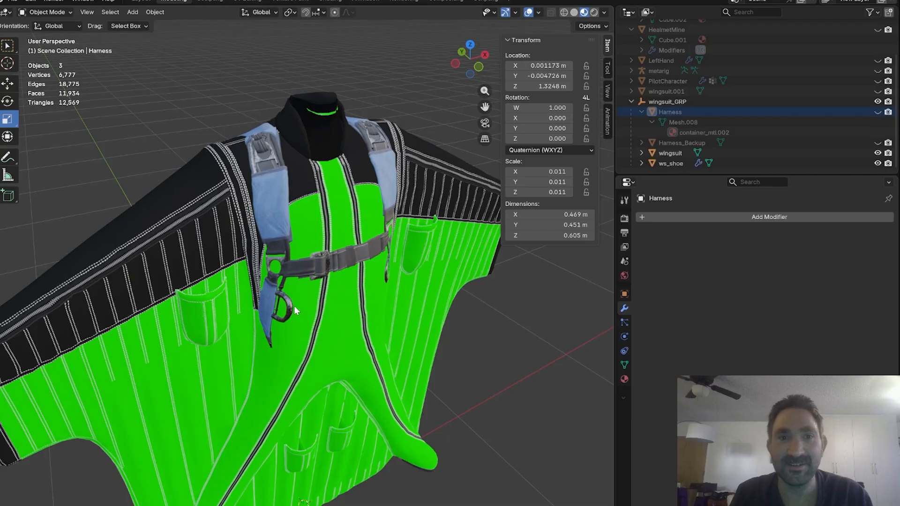
pyautogui.moveTo(294, 306); pyautogui.dragTo(392, 444, button='middle')
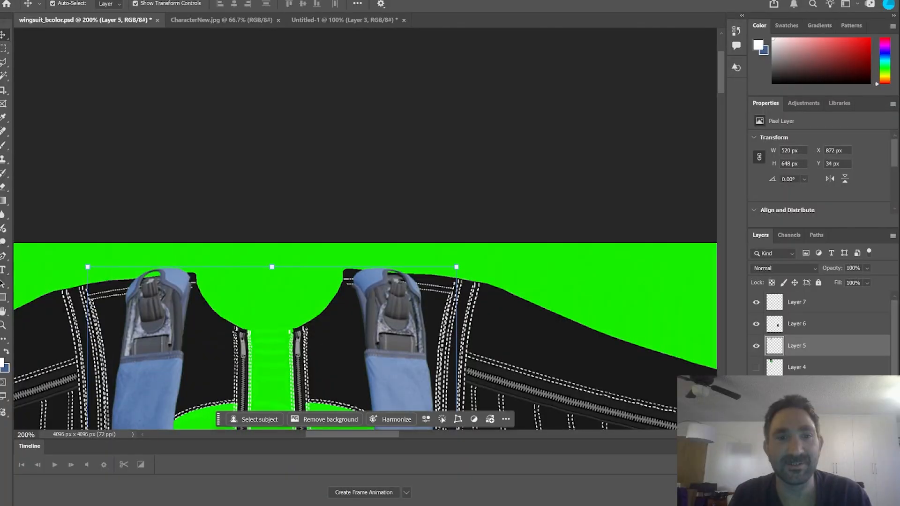
# Switch to Photoshop and examine the harness straps in wingsuit_bcolor.psd, toggling the visibility of Layer 5
pyautogui.scroll(-10, 356, 367)
pyautogui.scroll(3, 356, 370)
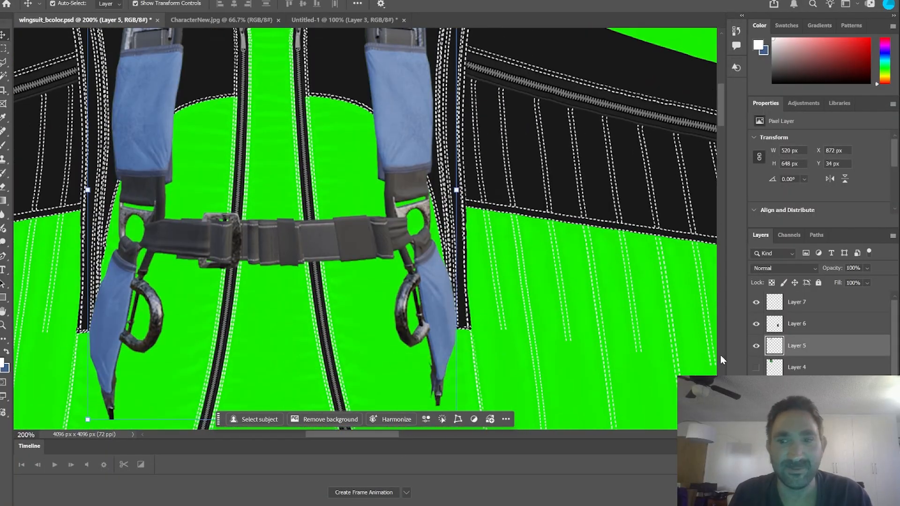
pyautogui.click(756, 345)
pyautogui.click(756, 346)
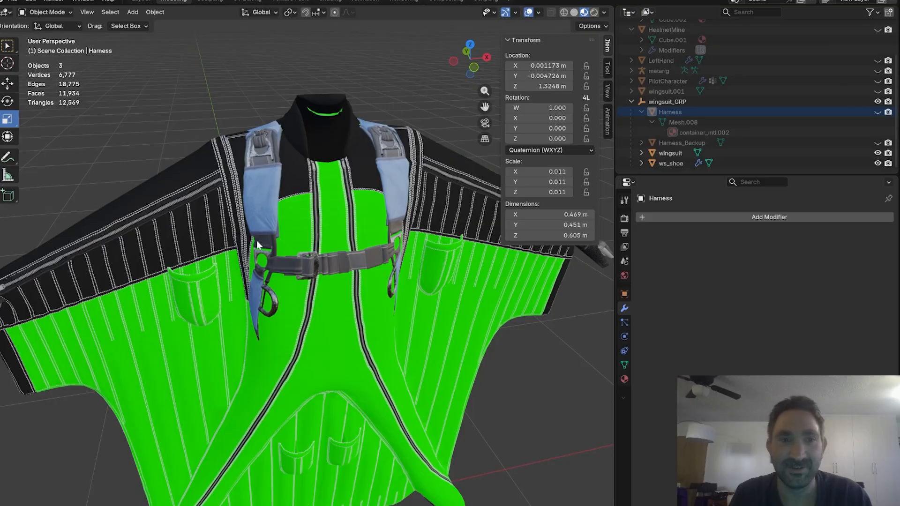
# Switch back to Blender and inspect the wingsuit's painted harness straps from the front, side and back
pyautogui.moveTo(257, 241); pyautogui.dragTo(379, 235, button='middle')
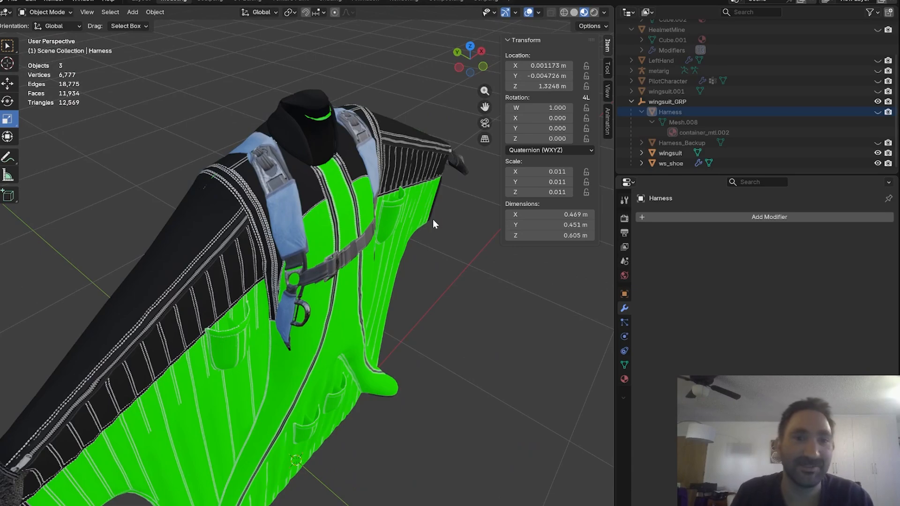
pyautogui.moveTo(433, 220); pyautogui.dragTo(375, 221, button='middle')
pyautogui.moveTo(217, 257); pyautogui.dragTo(243, 237, button='middle')
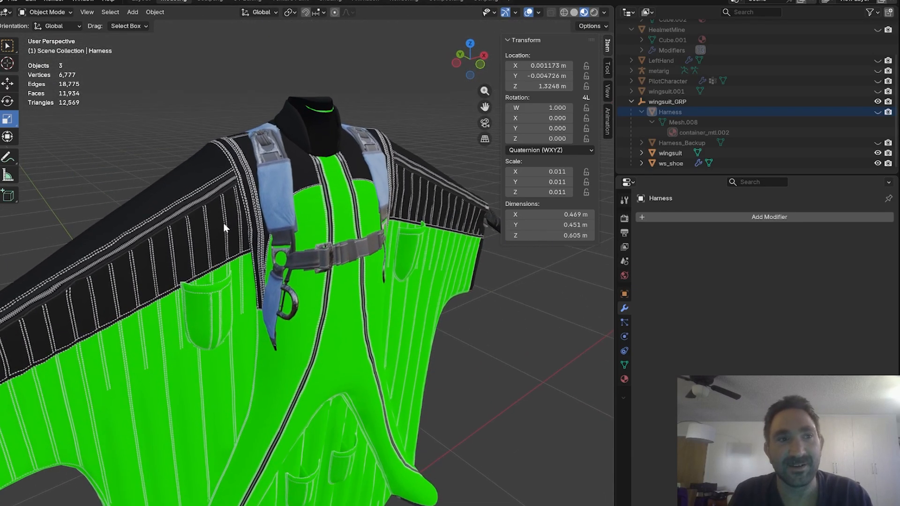
pyautogui.scroll(2, 223, 226)
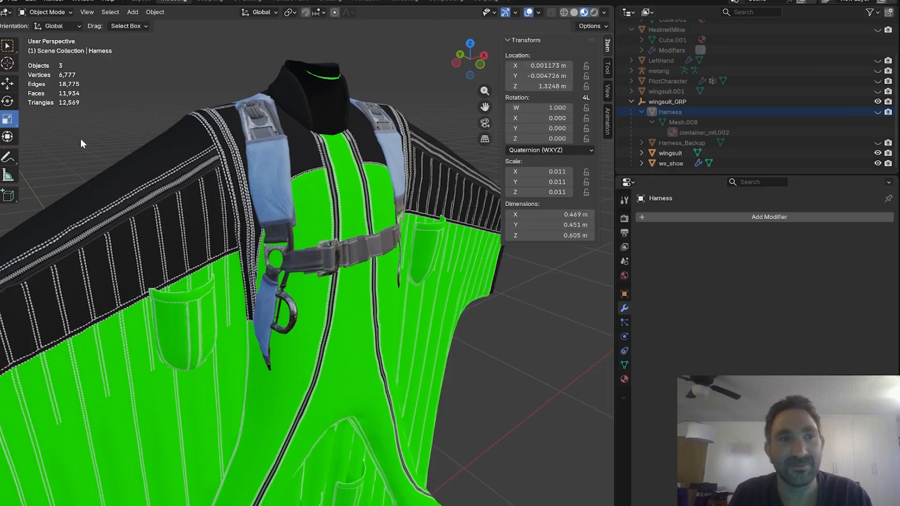
pyautogui.moveTo(184, 254); pyautogui.dragTo(396, 230, button='middle')
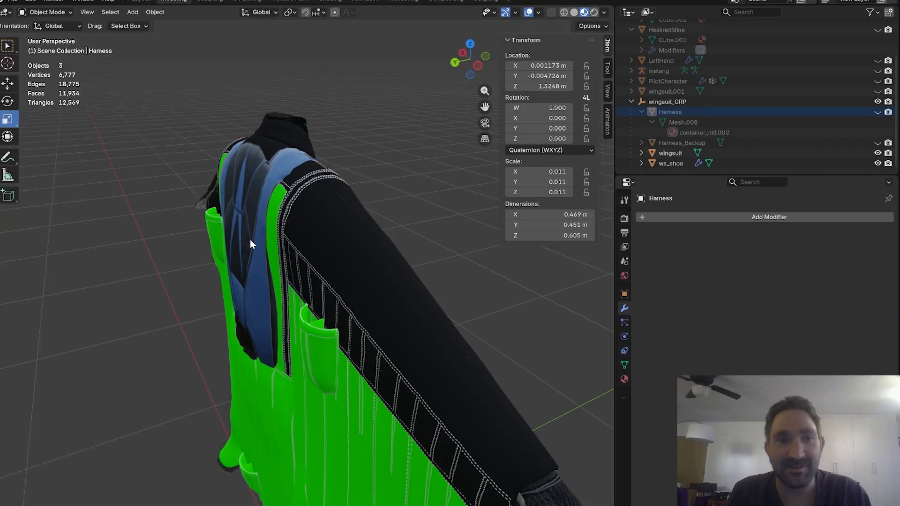
# Move the wingsuit's selected back-panel vertices outward along Y with proportional editing, to a local median Y of about 0.213 m
pyautogui.moveTo(250, 243); pyautogui.dragTo(342, 232, button='middle')
pyautogui.moveTo(275, 257); pyautogui.dragTo(311, 244, button='middle')
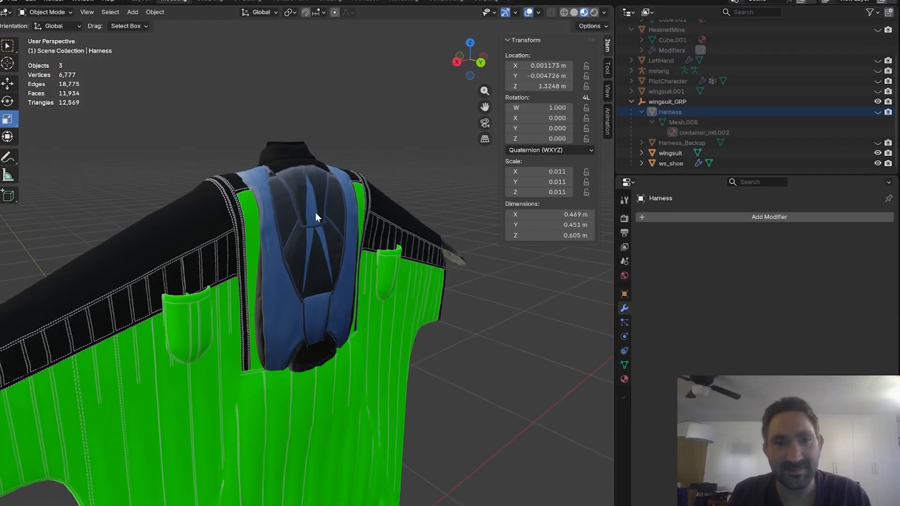
pyautogui.moveTo(315, 213); pyautogui.dragTo(267, 254, button='middle')
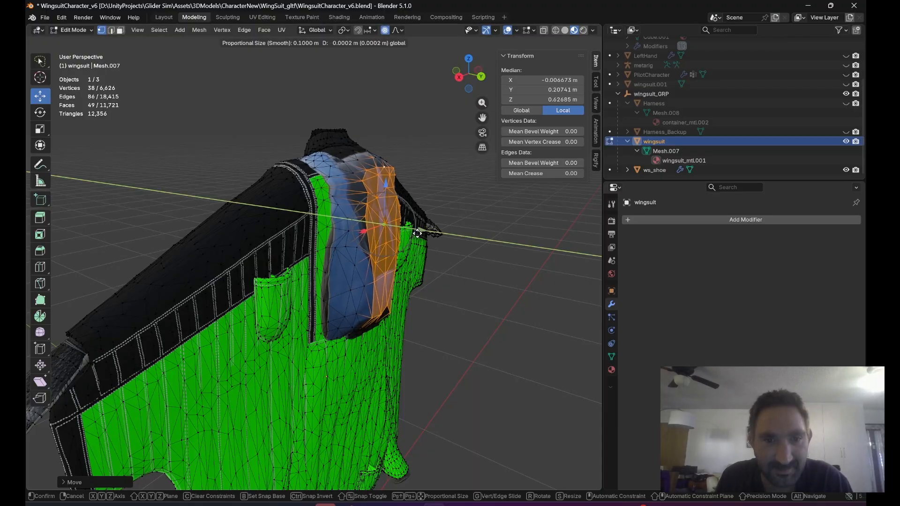
pyautogui.click(419, 233)
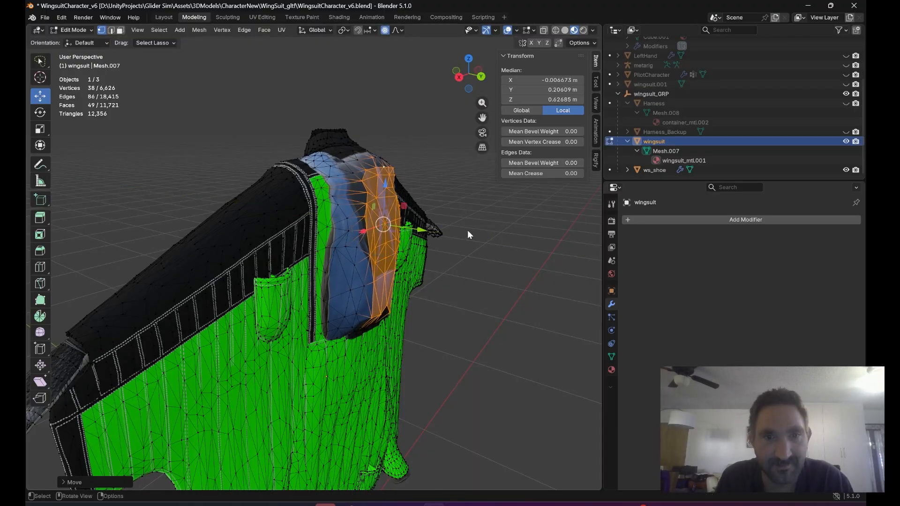
pyautogui.moveTo(468, 229); pyautogui.dragTo(196, 215, button='middle')
pyautogui.moveTo(196, 214)
pyautogui.mouseDown()
pyautogui.moveTo(183, 208)
pyautogui.moveTo(190, 210)
pyautogui.mouseUp()
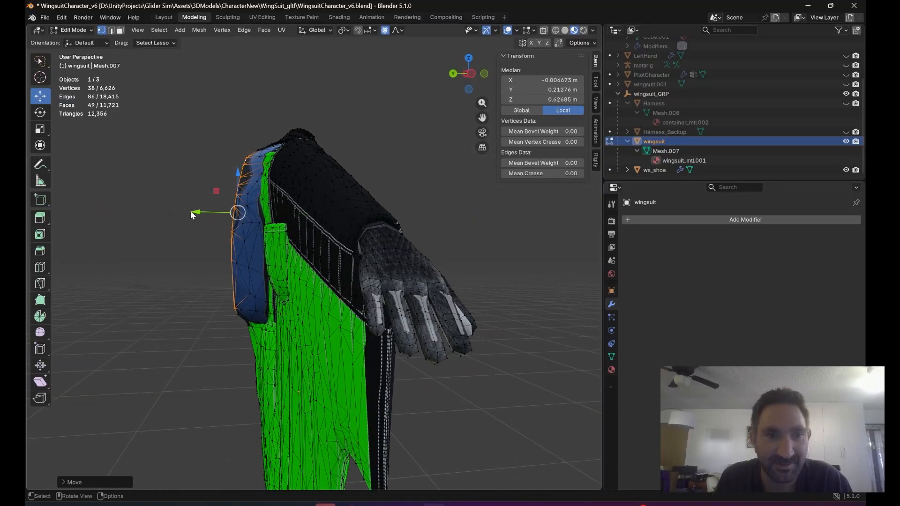
# Inspect the reshaped back panel and the complete textured wingsuit with its helmet from the front and the back
pyautogui.moveTo(191, 210); pyautogui.dragTo(457, 220, button='middle')
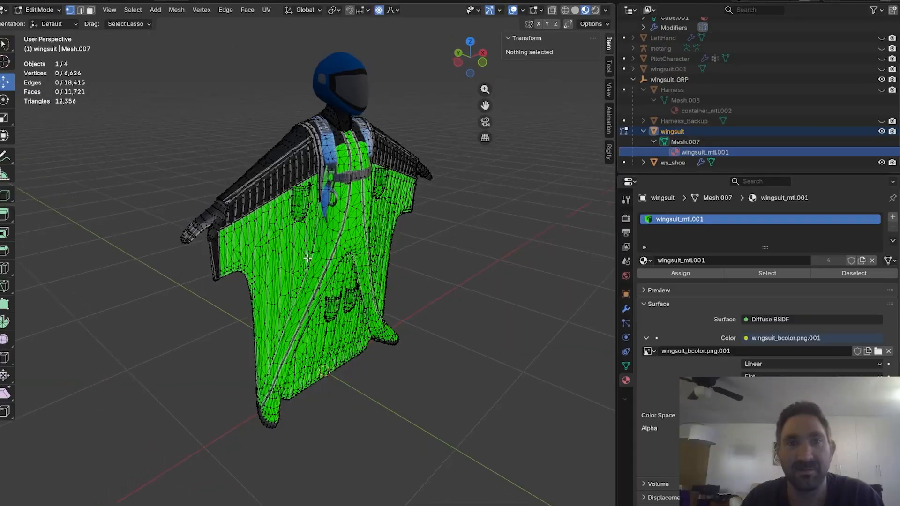
pyautogui.moveTo(347, 265)
pyautogui.mouseDown(button='middle')
pyautogui.moveTo(396, 266)
pyautogui.moveTo(331, 259)
pyautogui.mouseUp(button='middle')
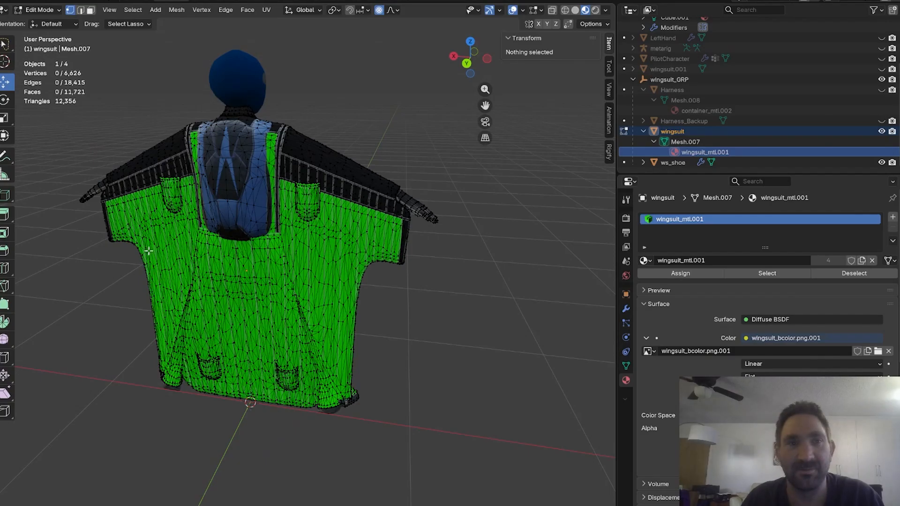
pyautogui.moveTo(148, 251); pyautogui.dragTo(353, 260, button='middle')
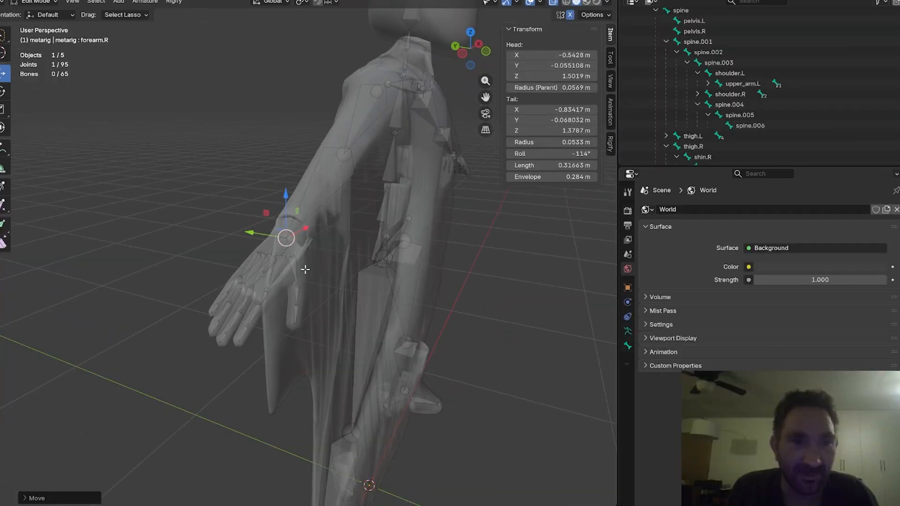
# Nudge the tip joint of the metarig's right index finger bone f_index.03.R along Z inside the glove
pyautogui.scroll(2, 235, 277)
pyautogui.keyDown('shift'); pyautogui.moveTo(234, 277); pyautogui.dragTo(307, 232, button='middle'); pyautogui.keyUp('shift')
pyautogui.scroll(1, 306, 232)
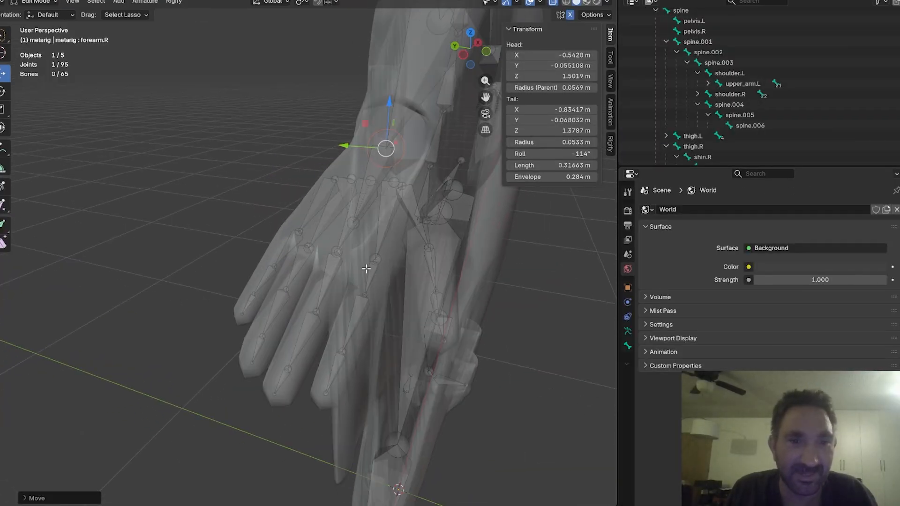
pyautogui.scroll(1, 366, 268)
pyautogui.moveTo(371, 275); pyautogui.dragTo(361, 243, button='middle')
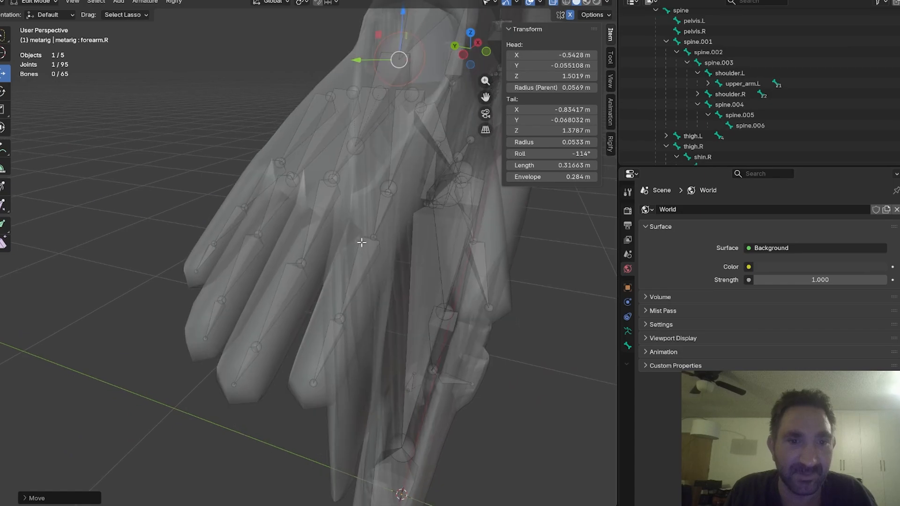
pyautogui.moveTo(325, 317); pyautogui.dragTo(313, 313, button='middle')
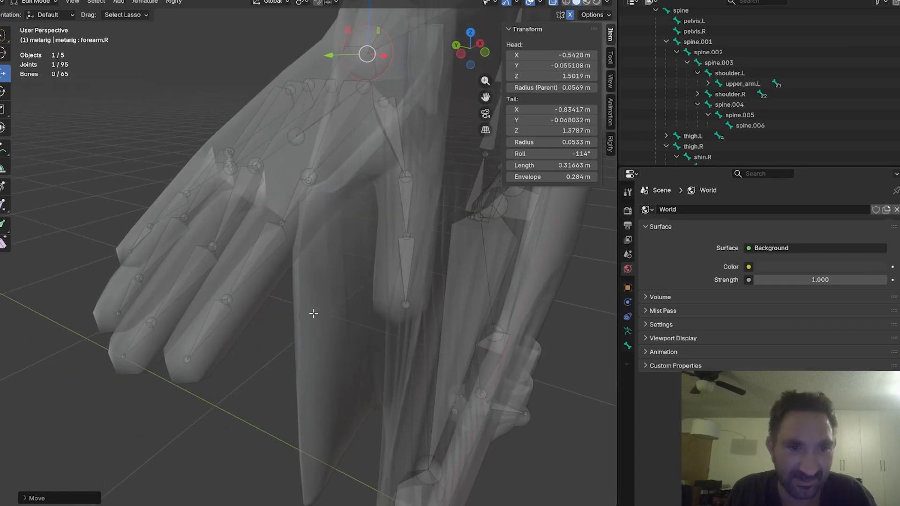
pyautogui.click(187, 360)
pyautogui.moveTo(243, 346); pyautogui.dragTo(293, 317, button='middle')
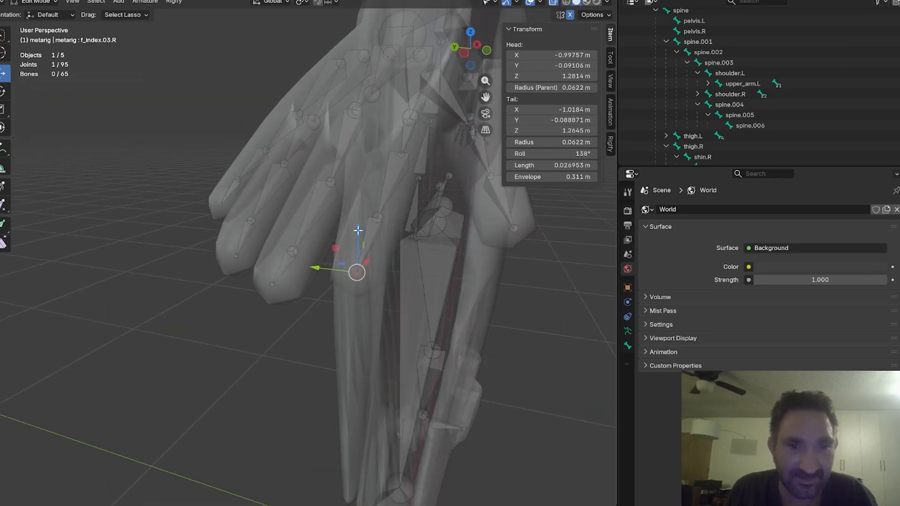
pyautogui.moveTo(358, 230); pyautogui.dragTo(357, 230)
pyautogui.moveTo(353, 241); pyautogui.dragTo(334, 256, button='middle')
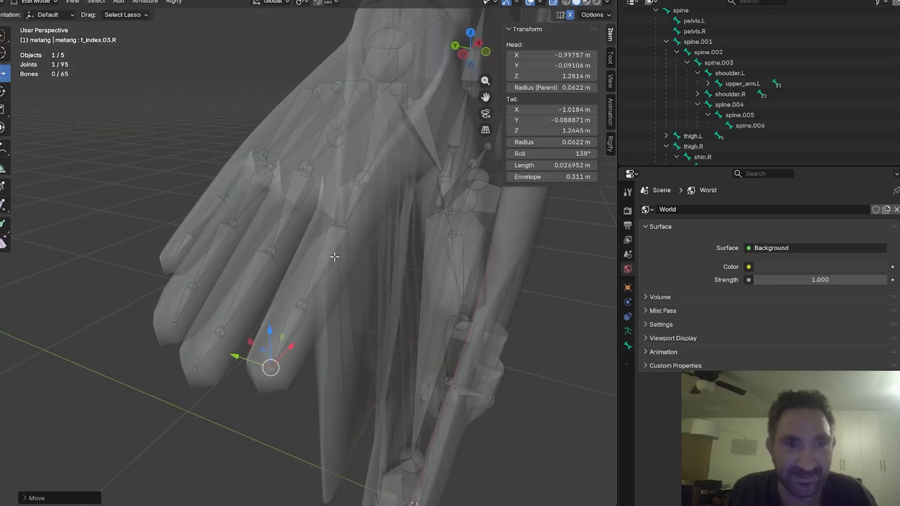
# Lower the joint between f_index.02.R and f_index.03.R on the metarig to Z 1.2805 m
pyautogui.click(307, 306)
pyautogui.moveTo(306, 306); pyautogui.dragTo(233, 204, button='middle')
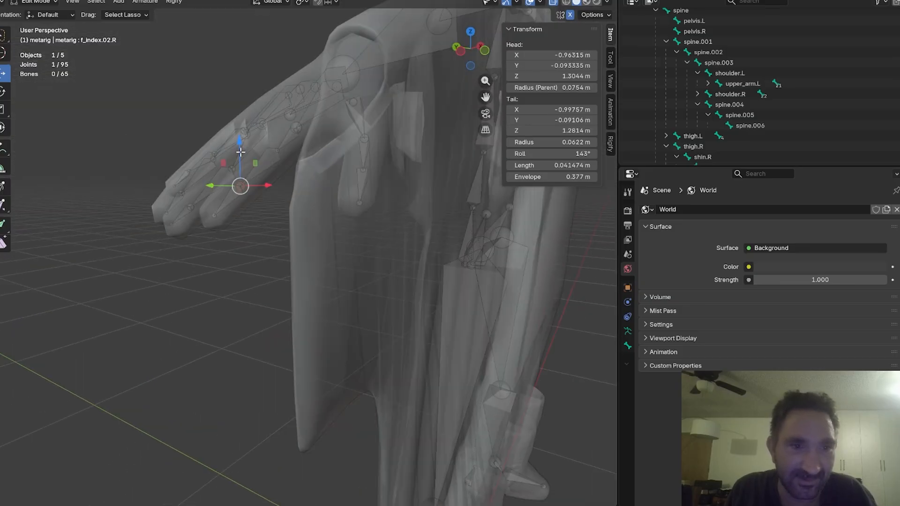
pyautogui.moveTo(240, 152); pyautogui.dragTo(240, 154)
pyautogui.moveTo(240, 155); pyautogui.dragTo(230, 204, button='middle')
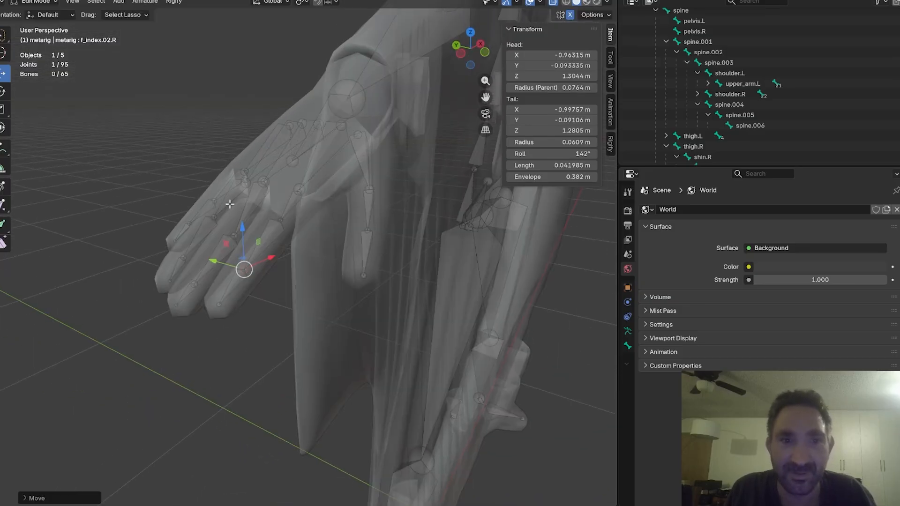
# Show the scene in wireframe shading and examine how the metarig's arm, hand and leg bones sit inside the wingsuit mesh
pyautogui.click(569, 3)
pyautogui.moveTo(382, 206)
pyautogui.mouseDown(button='middle')
pyautogui.moveTo(347, 205)
pyautogui.moveTo(301, 184)
pyautogui.mouseUp(button='middle')
pyautogui.scroll(-7, 301, 184)
pyautogui.keyDown('shift'); pyautogui.moveTo(454, 226); pyautogui.dragTo(245, 175, button='middle'); pyautogui.keyUp('shift')
pyautogui.moveTo(390, 206); pyautogui.dragTo(358, 255, button='middle')
pyautogui.scroll(1, 404, 221)
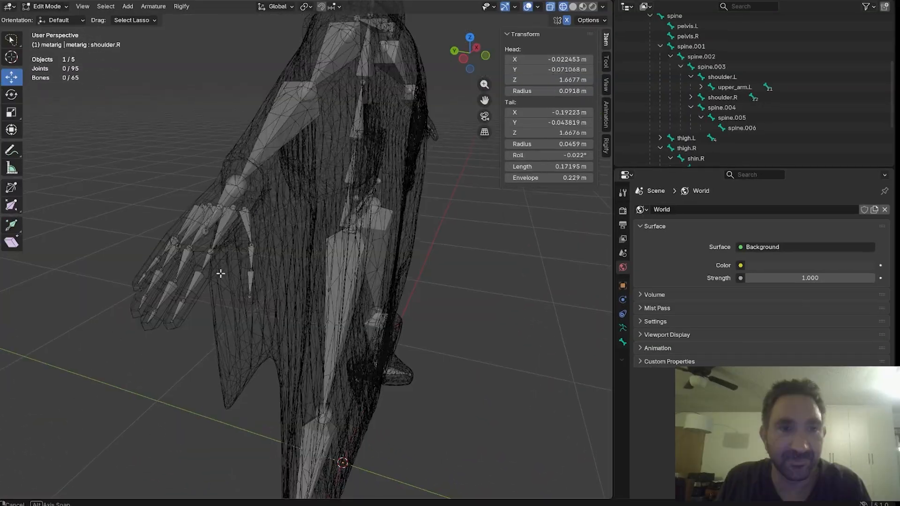
pyautogui.moveTo(253, 242); pyautogui.dragTo(306, 259, button='middle')
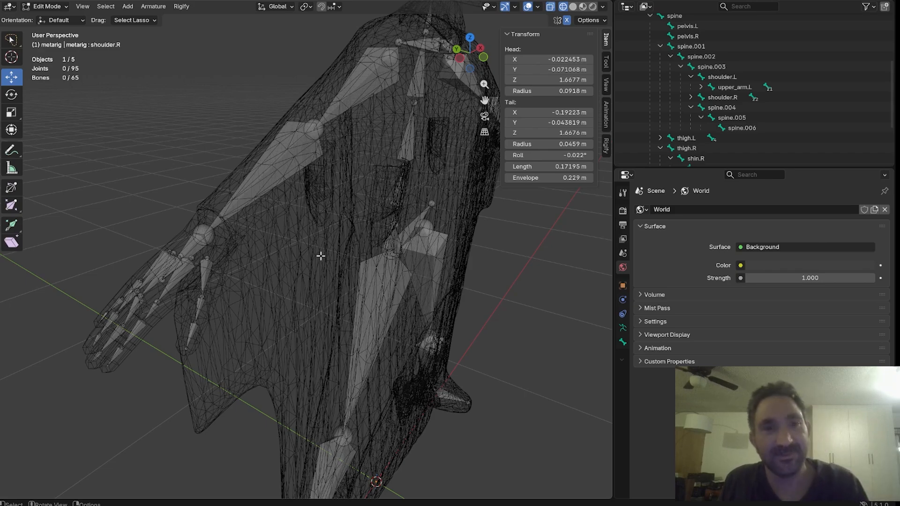
pyautogui.moveTo(318, 264); pyautogui.dragTo(358, 268, button='middle')
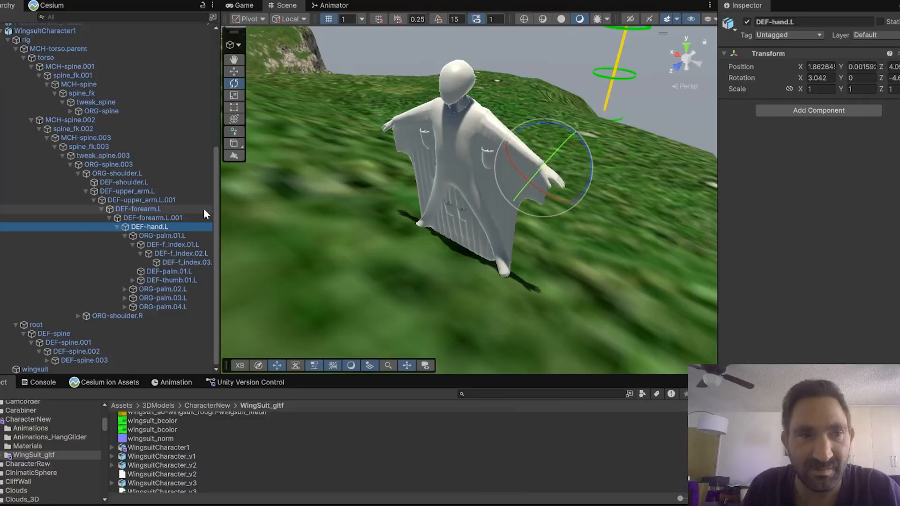
# In Unity, rotate the MCH-spine.002 bone of WingsuitCharacter1 to about -3.2° around Z and view the deformation
pyautogui.click(85, 121)
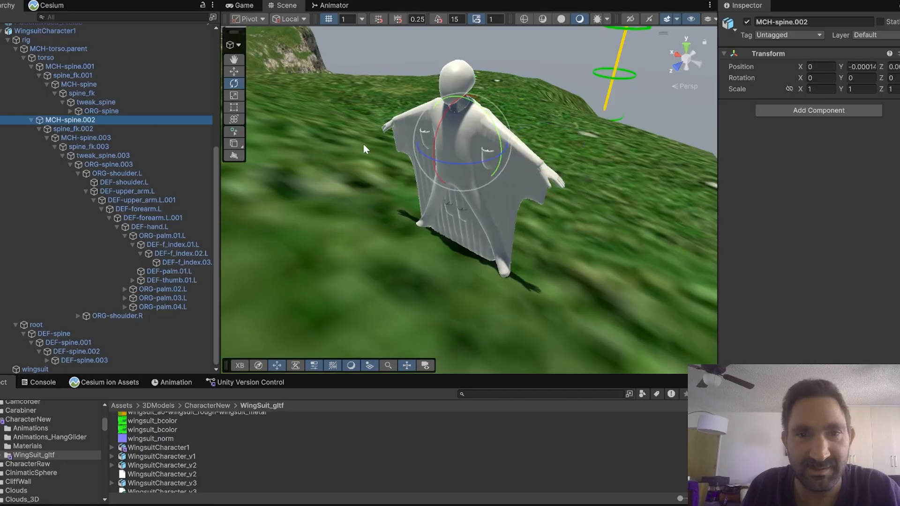
pyautogui.moveTo(462, 158)
pyautogui.mouseDown()
pyautogui.moveTo(446, 155)
pyautogui.moveTo(467, 144)
pyautogui.mouseUp()
pyautogui.press('a')
pyautogui.moveTo(417, 172); pyautogui.dragTo(462, 157, button='right')
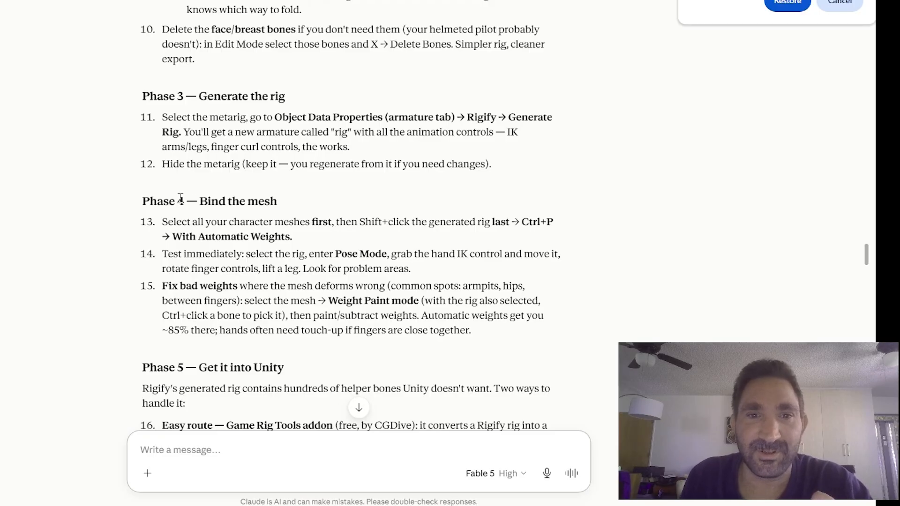
# Highlight "Generate the rig" in the Phase 3 heading of the Claude instructions and switch back to Unity
pyautogui.moveTo(201, 97); pyautogui.dragTo(289, 101)
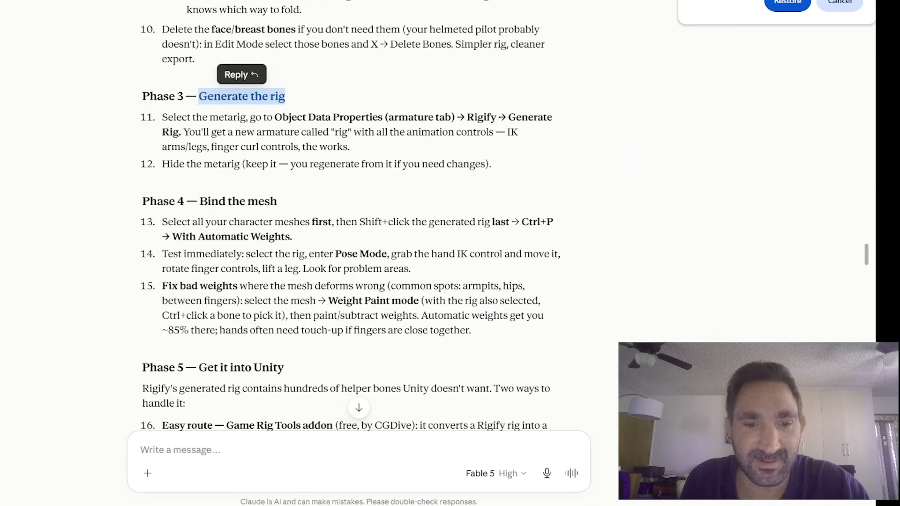
pyautogui.moveTo(253, 505)
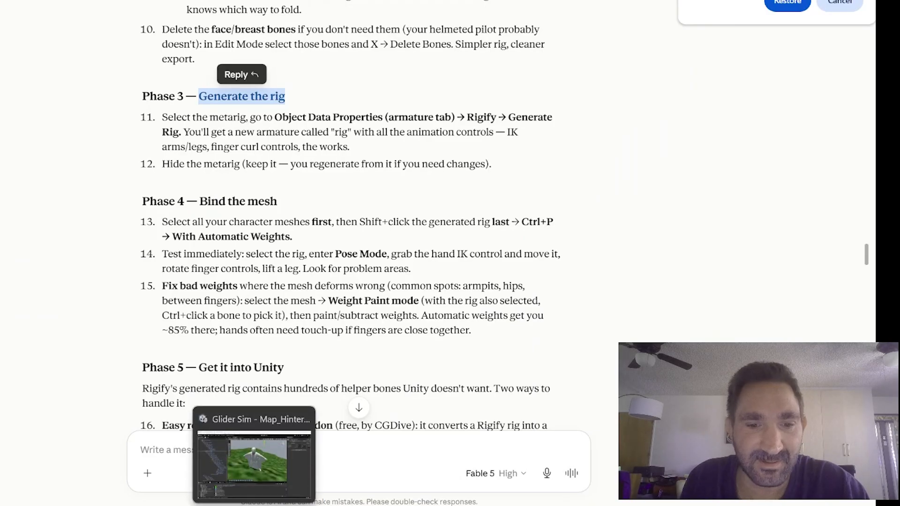
pyautogui.click(254, 464)
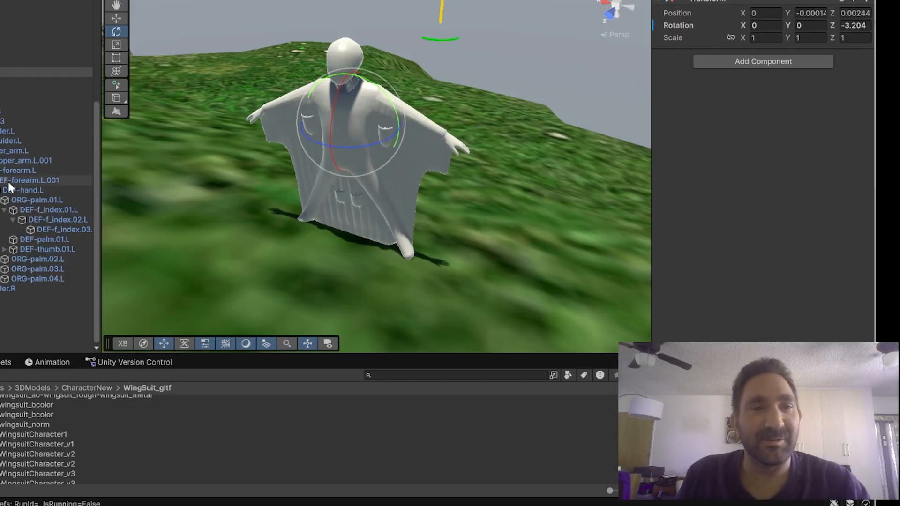
# Try rotating the MCH-spine.003 bone about its local Z axis, and undo the rotation
pyautogui.click(1, 111)
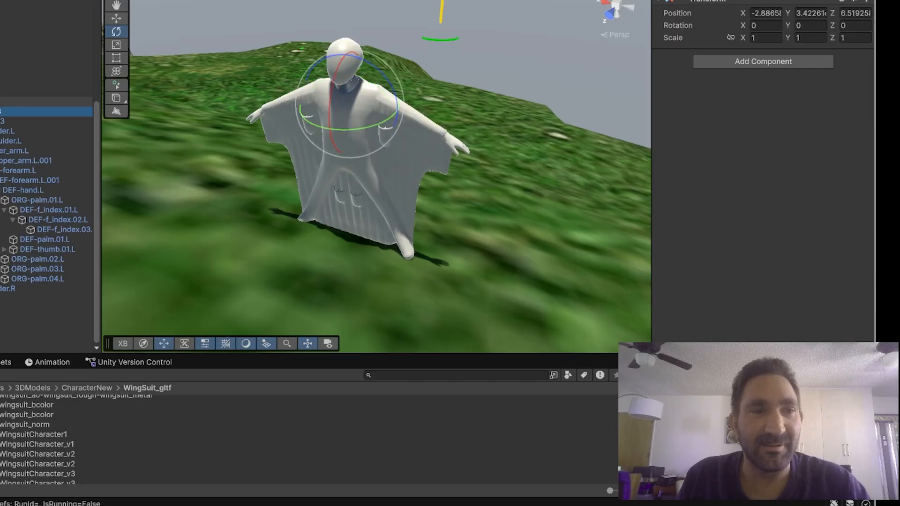
pyautogui.click(1, 102)
pyautogui.click(35, 92)
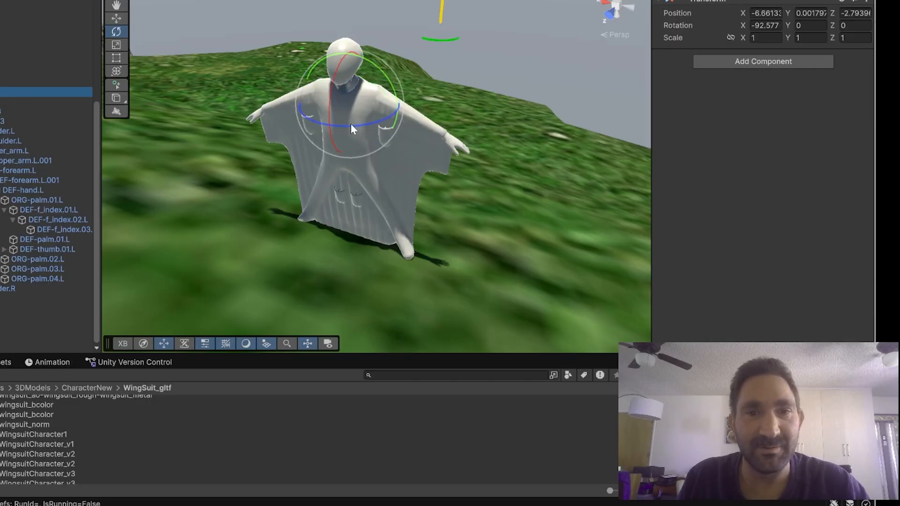
pyautogui.moveTo(350, 124); pyautogui.dragTo(311, 142)
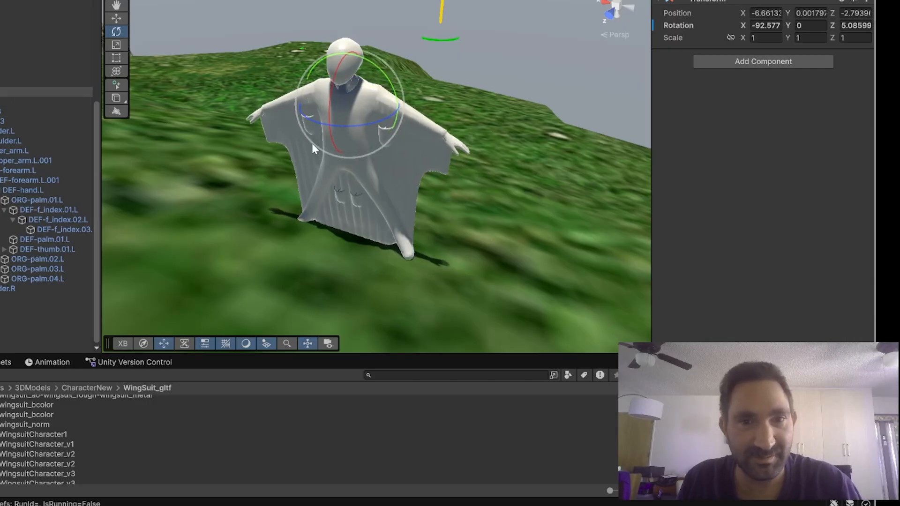
pyautogui.hotkey('ctrl', 'z')
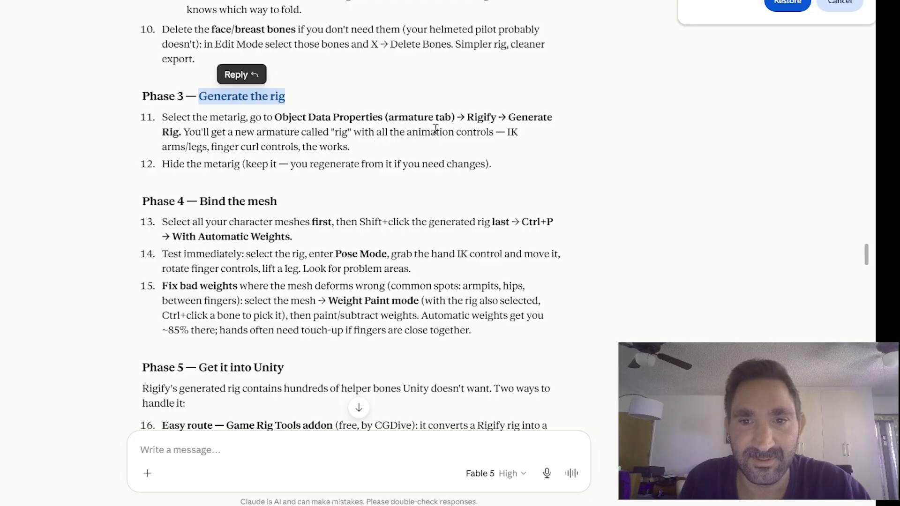
# Highlight "Rigify" in instruction 11 of the Claude chat and switch to Blender
pyautogui.moveTo(465, 118); pyautogui.dragTo(494, 116)
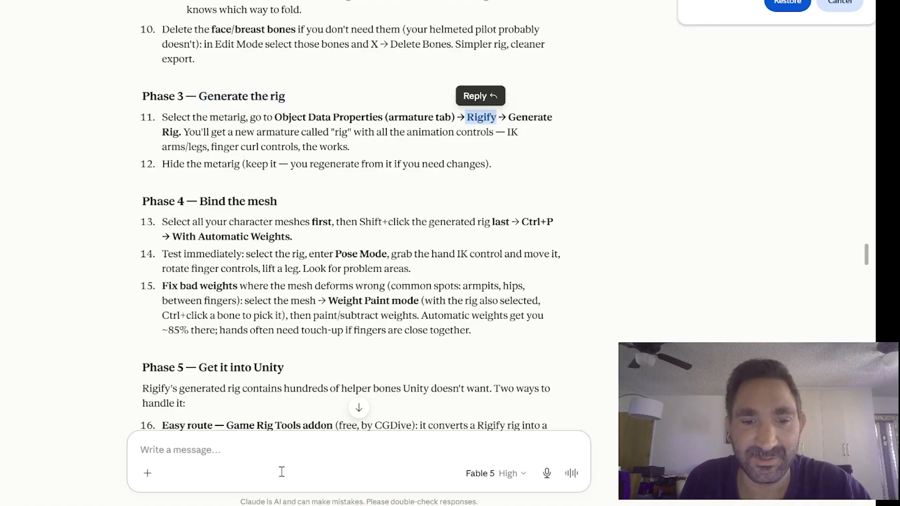
pyautogui.click(285, 505)
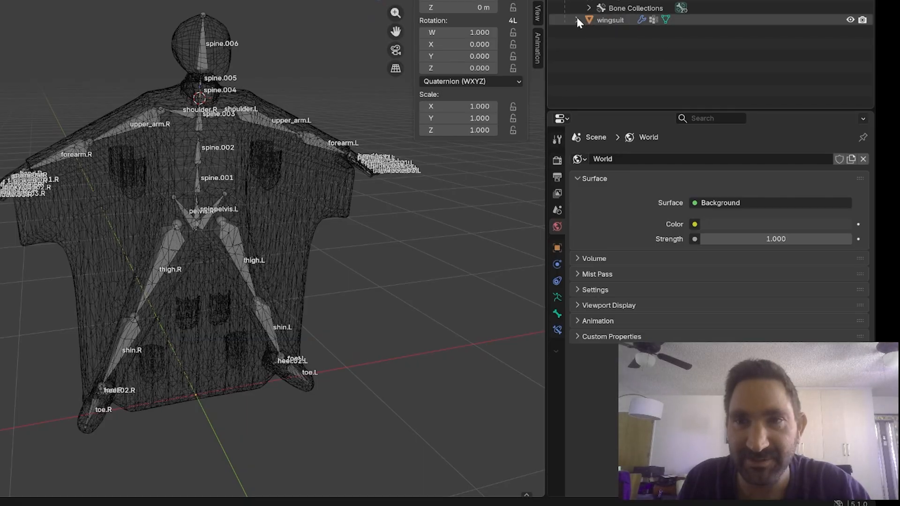
# Try rotating the upper_arm.R bone of the wingsuit's armature to test the deformation, and undo the rotations
pyautogui.click(118, 131)
pyautogui.moveTo(147, 128); pyautogui.dragTo(160, 155, button='middle')
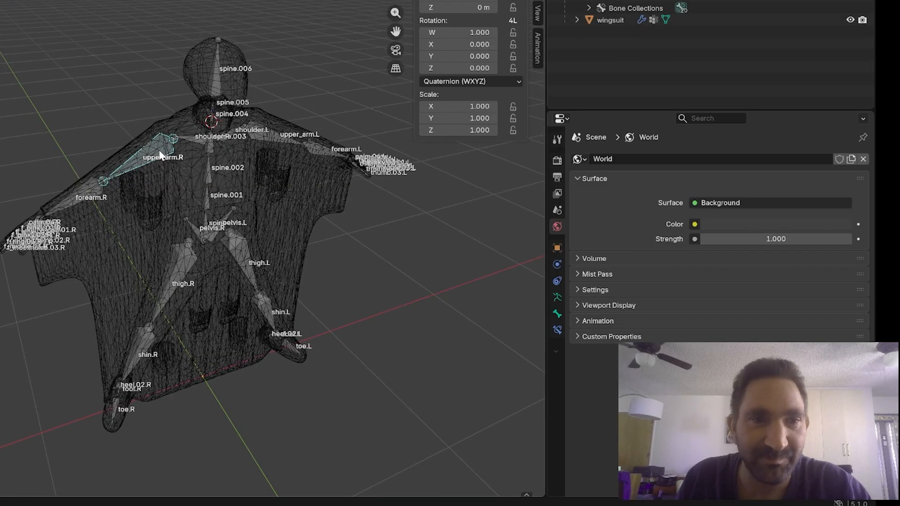
pyautogui.moveTo(156, 153)
pyautogui.mouseDown()
pyautogui.moveTo(171, 156)
pyautogui.moveTo(148, 152)
pyautogui.mouseUp()
pyautogui.hotkey('alt', 'r')
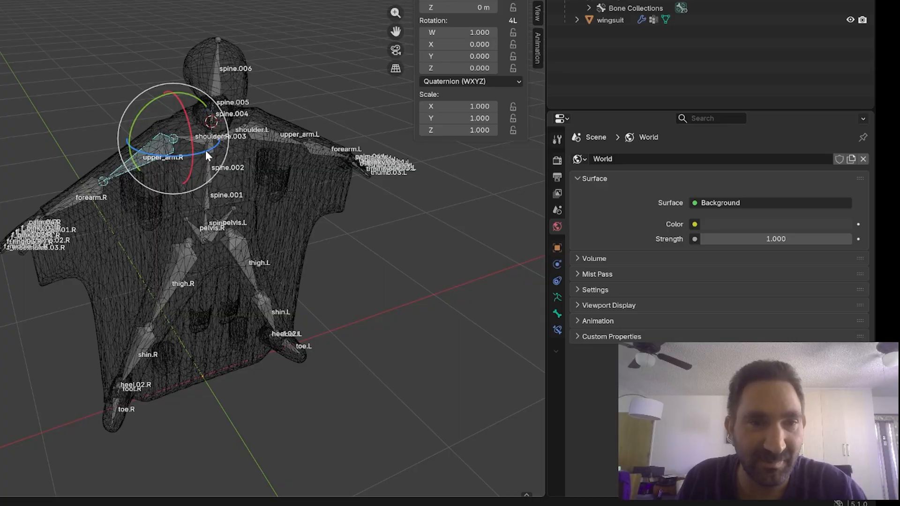
pyautogui.moveTo(205, 150)
pyautogui.mouseDown()
pyautogui.moveTo(197, 141)
pyautogui.moveTo(191, 151)
pyautogui.moveTo(205, 153)
pyautogui.mouseUp()
pyautogui.hotkey('ctrl', 'z')
pyautogui.hotkey('ctrl', 'z')
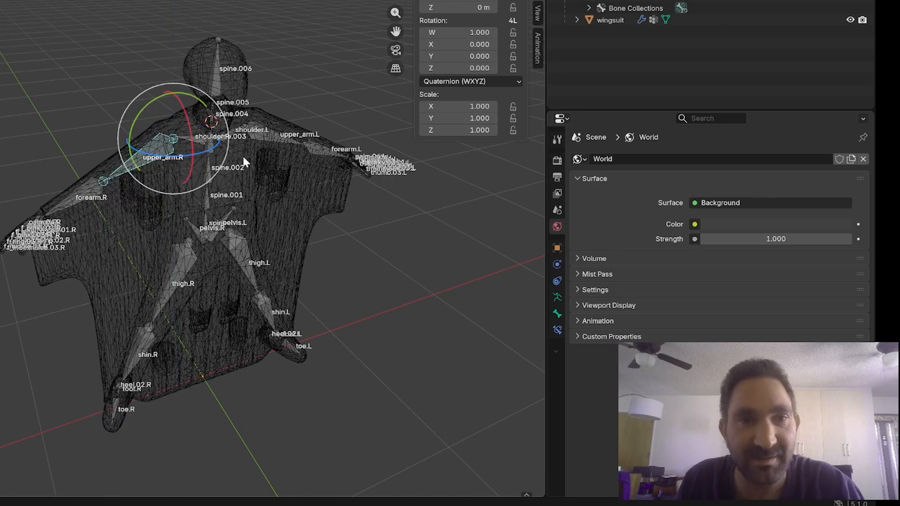
pyautogui.hotkey('shift', 'z')
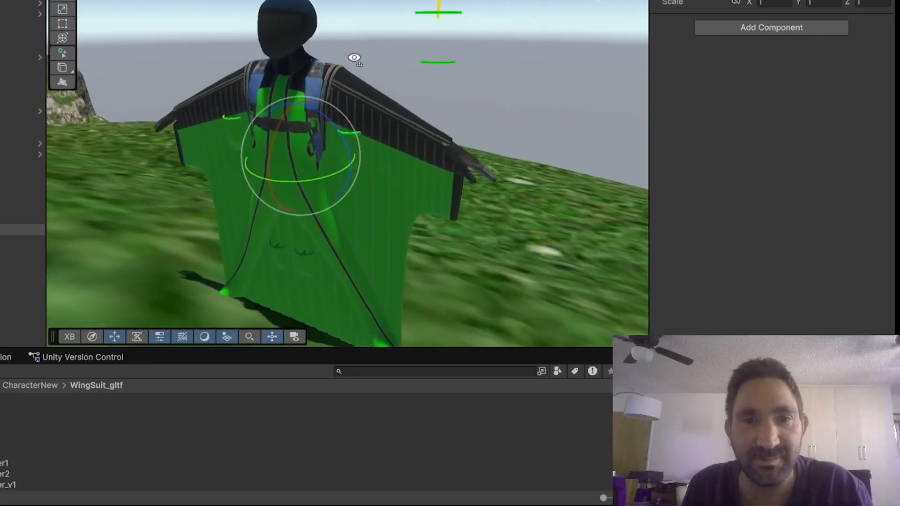
# In Unity, view the textured wingsuit character on the hillside, try rotating its selected bone and undo the rotation
pyautogui.moveTo(353, 63); pyautogui.dragTo(300, 110, button='right')
pyautogui.press('s')
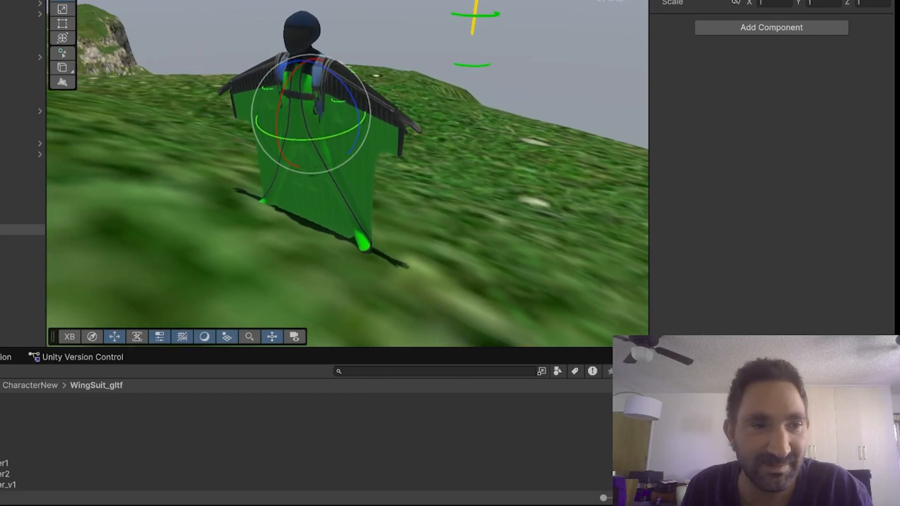
pyautogui.moveTo(273, 112); pyautogui.dragTo(190, 155)
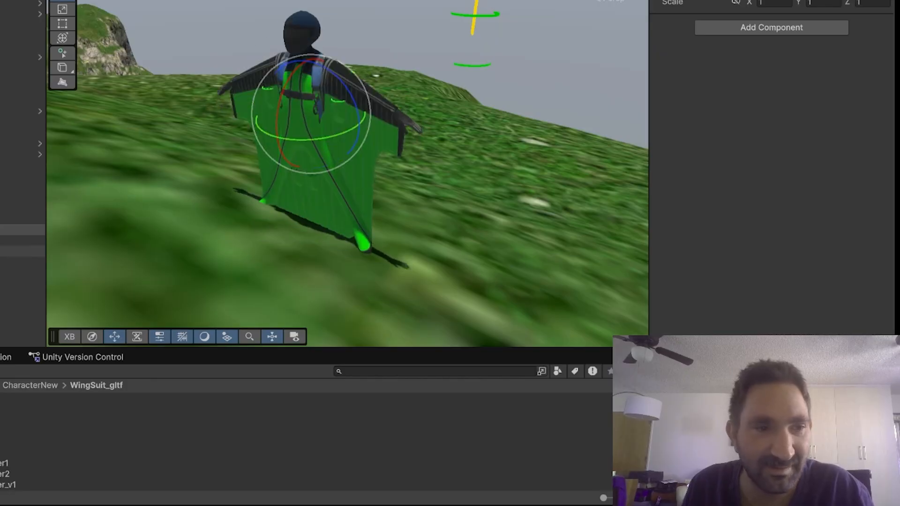
pyautogui.click(266, 116)
pyautogui.moveTo(266, 116); pyautogui.dragTo(286, 92)
pyautogui.hotkey('ctrl', 'z')
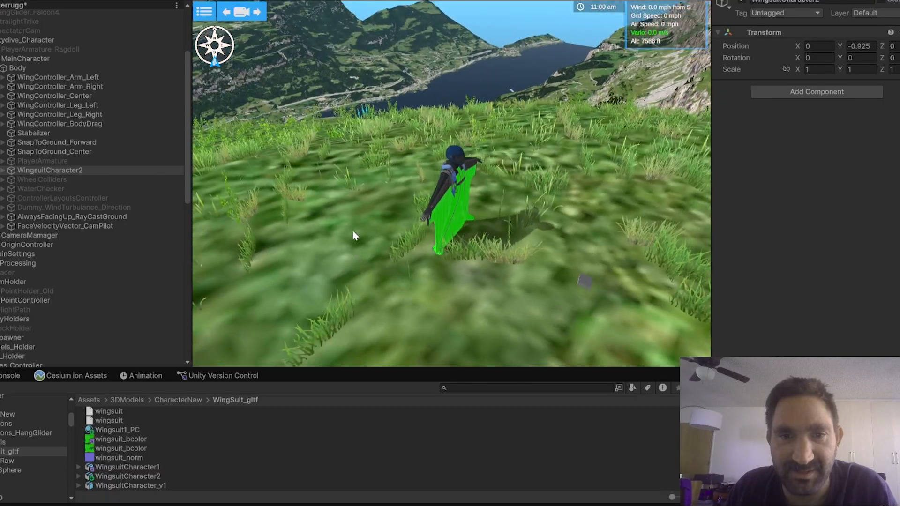
# Examine the textured wingsuit character from different sides on the hillside
pyautogui.moveTo(353, 232); pyautogui.dragTo(328, 230)
pyautogui.moveTo(548, 219); pyautogui.dragTo(417, 200)
pyautogui.moveTo(512, 201)
pyautogui.mouseDown()
pyautogui.moveTo(468, 192)
pyautogui.moveTo(451, 206)
pyautogui.moveTo(389, 219)
pyautogui.moveTo(519, 215)
pyautogui.mouseUp()
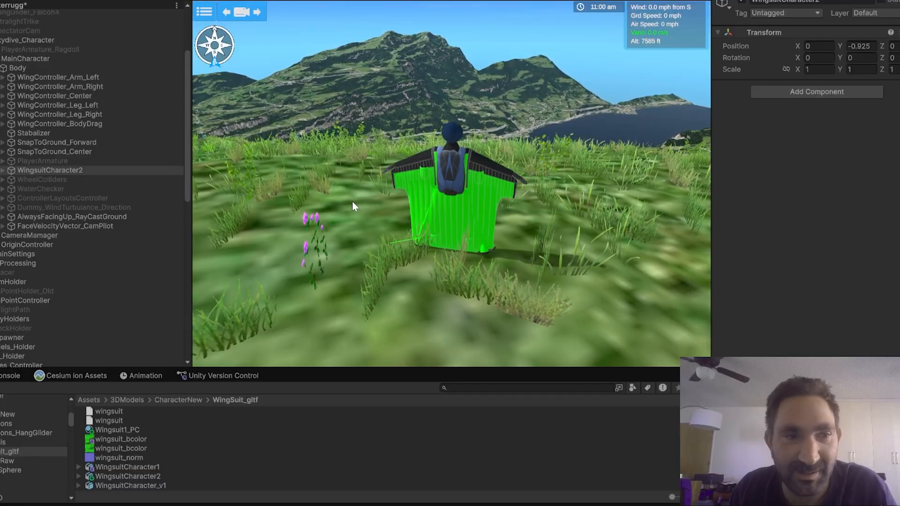
pyautogui.moveTo(353, 201); pyautogui.dragTo(538, 201)
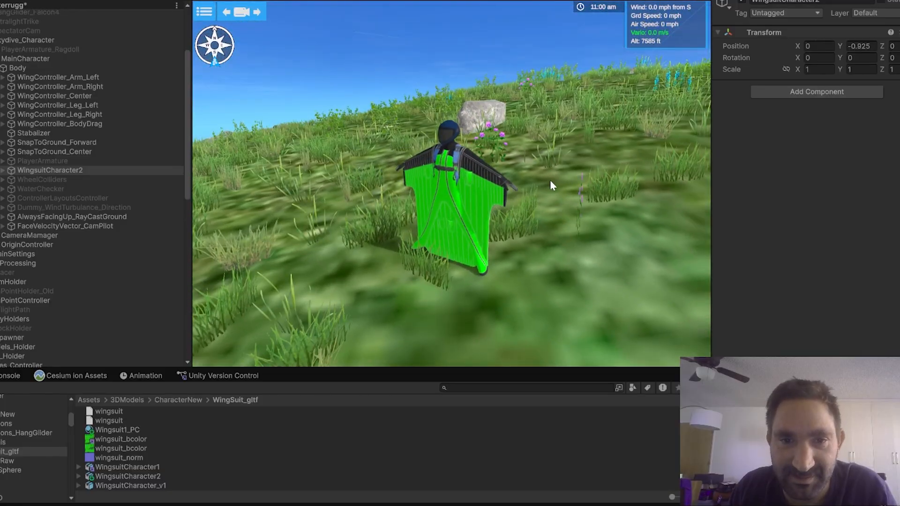
pyautogui.moveTo(360, 208); pyautogui.dragTo(548, 198)
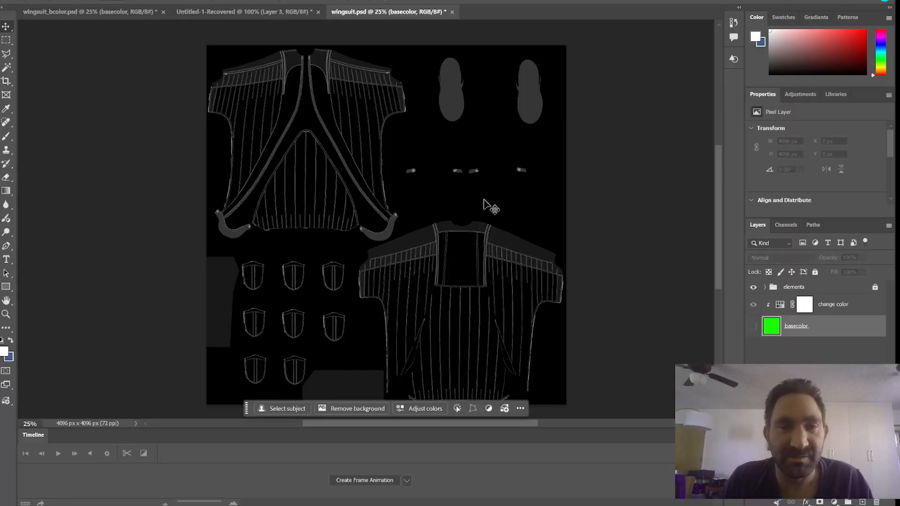
# In Photoshop, inspect the wingsuit.psd texture's line details with the basecolor layer shown and hidden
pyautogui.scroll(-1, 487, 205)
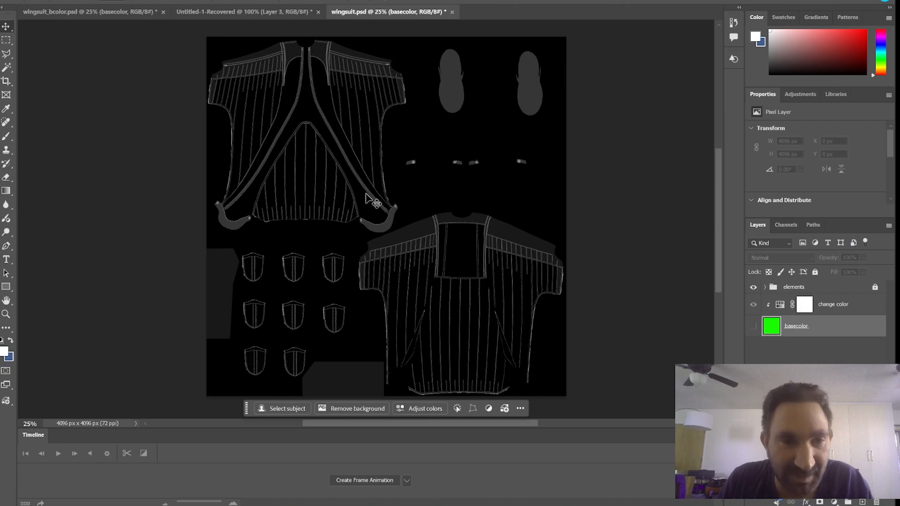
pyautogui.scroll(1, 371, 213)
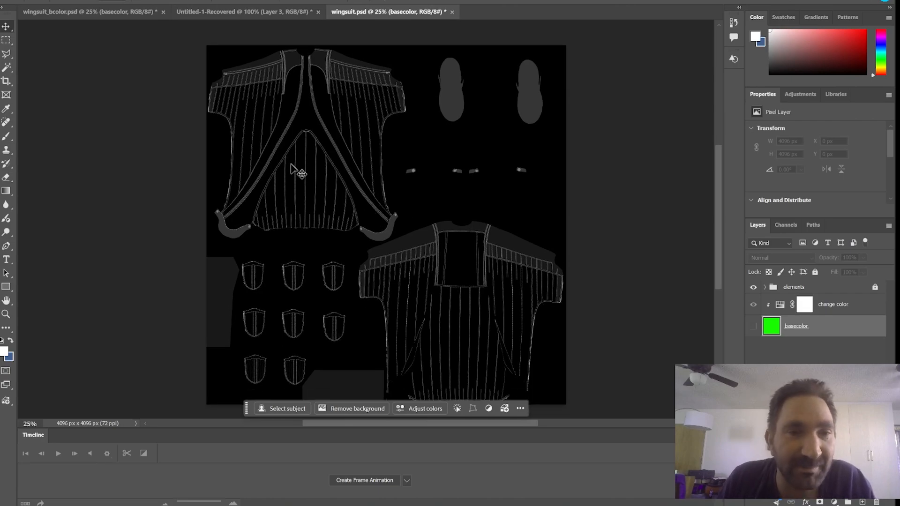
pyautogui.click(753, 327)
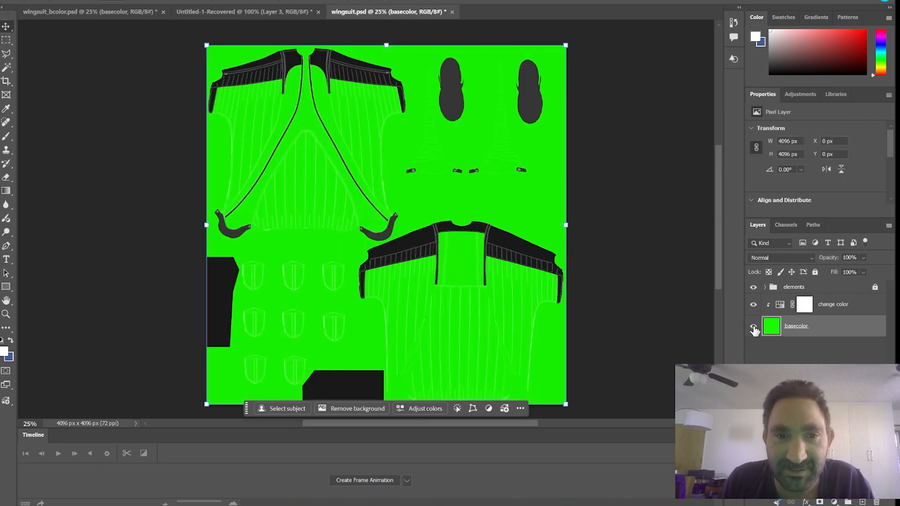
pyautogui.click(753, 328)
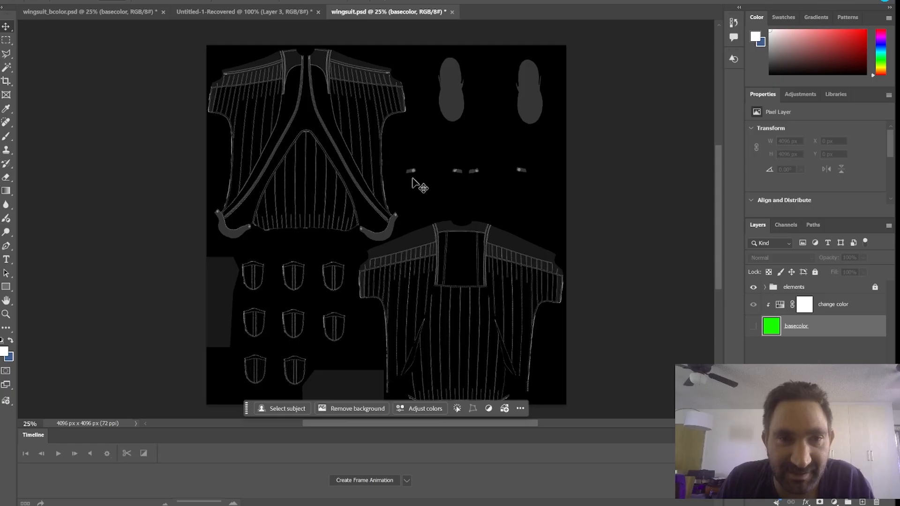
# Show the basecolor layer, add a Color Overlay effect to it and pick a red overlay color
pyautogui.click(754, 326)
pyautogui.doubleClick(766, 331)
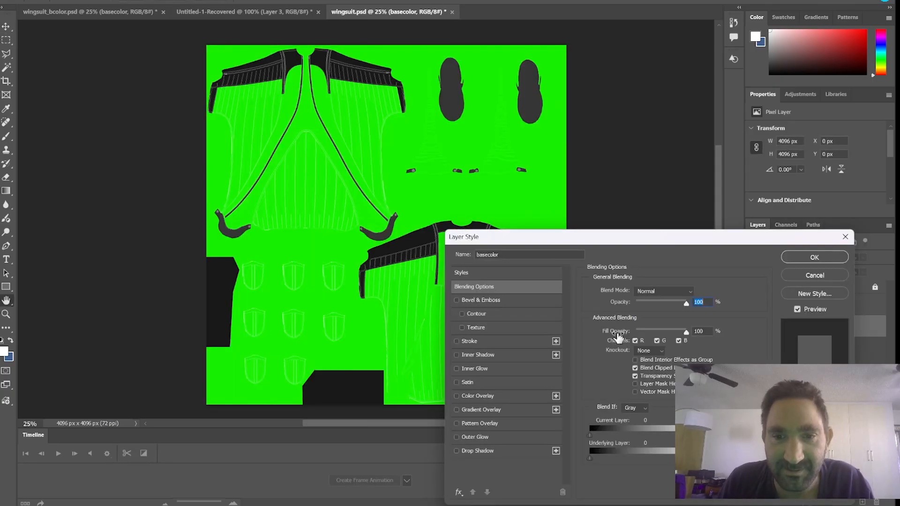
pyautogui.click(483, 398)
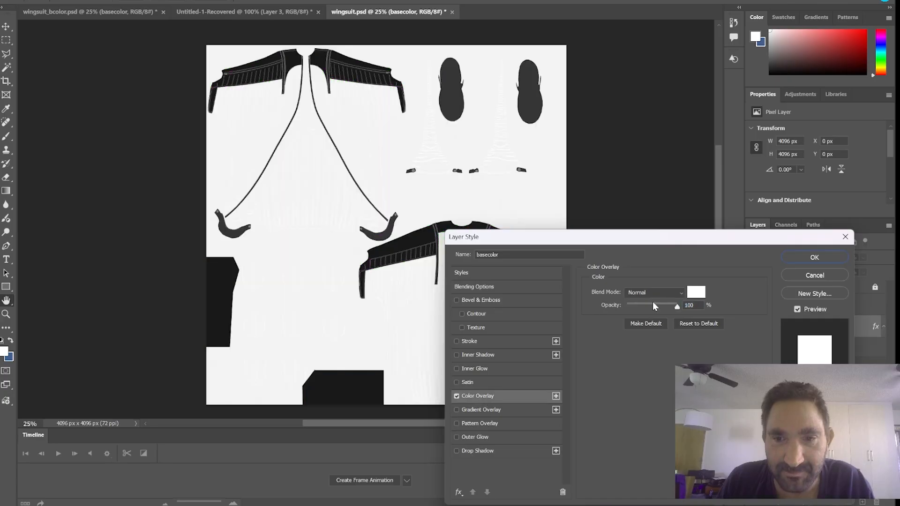
pyautogui.click(688, 295)
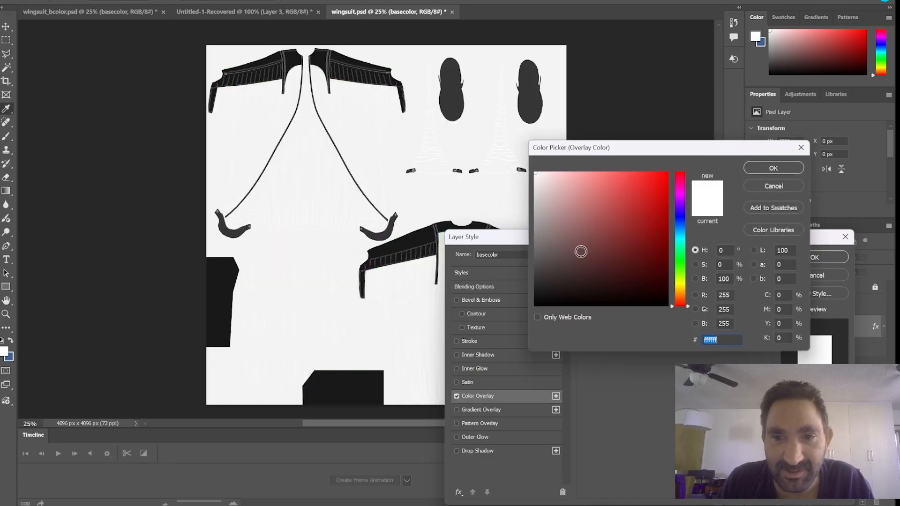
pyautogui.moveTo(581, 252)
pyautogui.mouseDown()
pyautogui.moveTo(645, 201)
pyautogui.moveTo(639, 209)
pyautogui.moveTo(665, 247)
pyautogui.moveTo(669, 207)
pyautogui.mouseUp()
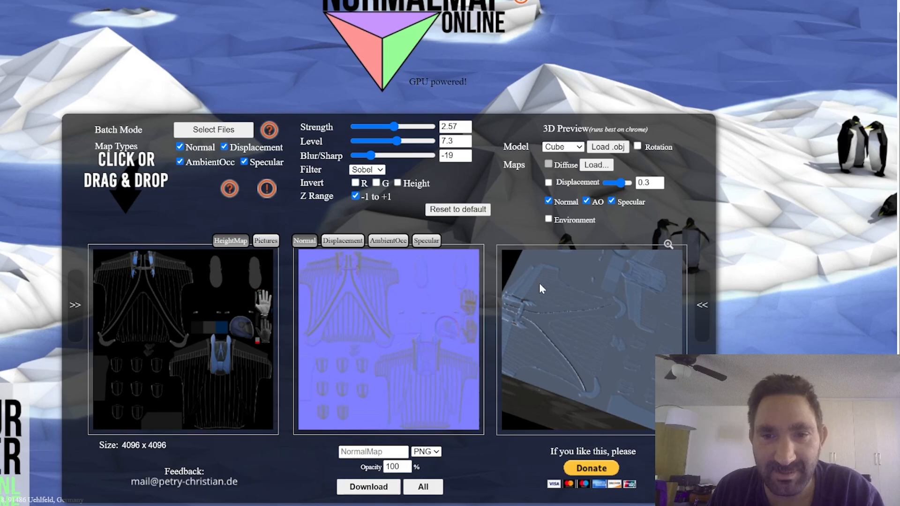
# In NormalMap Online, examine the wingsuit's normal map relief on the cube in the enlarged 3D preview
pyautogui.click(668, 246)
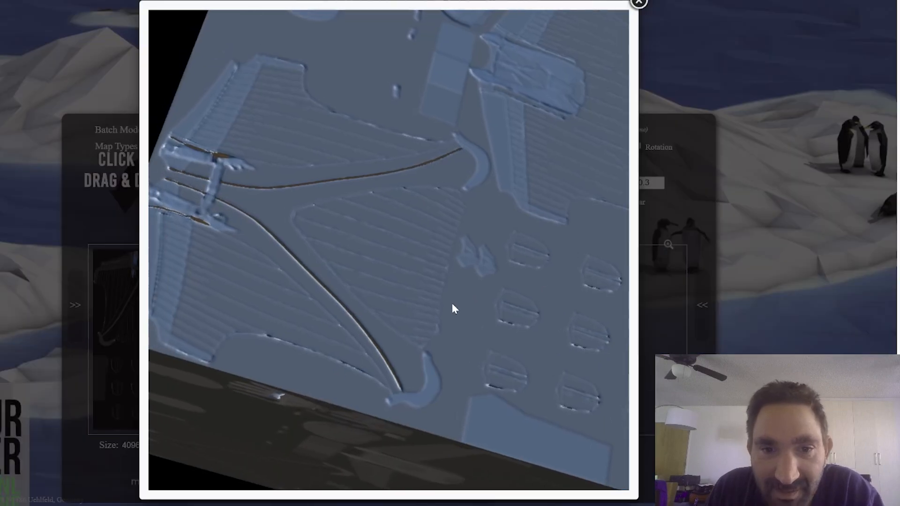
pyautogui.click(638, 3)
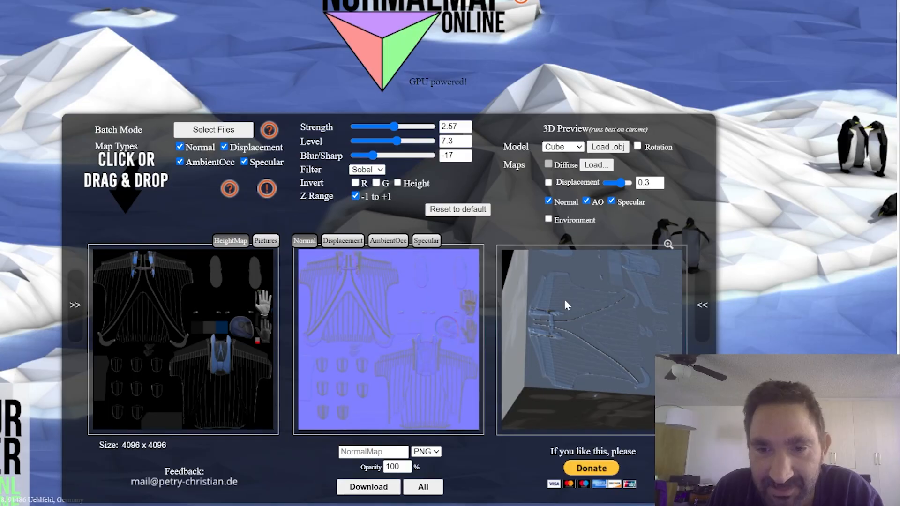
pyautogui.click(668, 244)
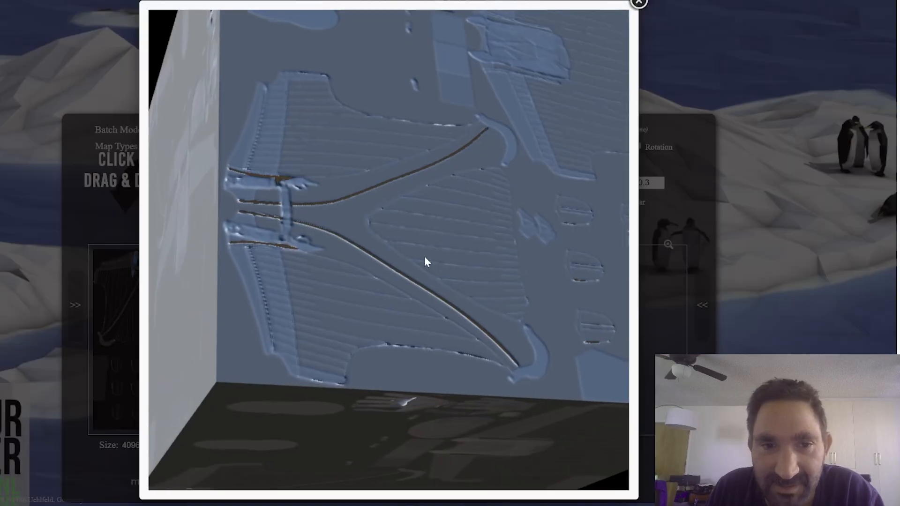
pyautogui.moveTo(425, 257); pyautogui.dragTo(424, 288)
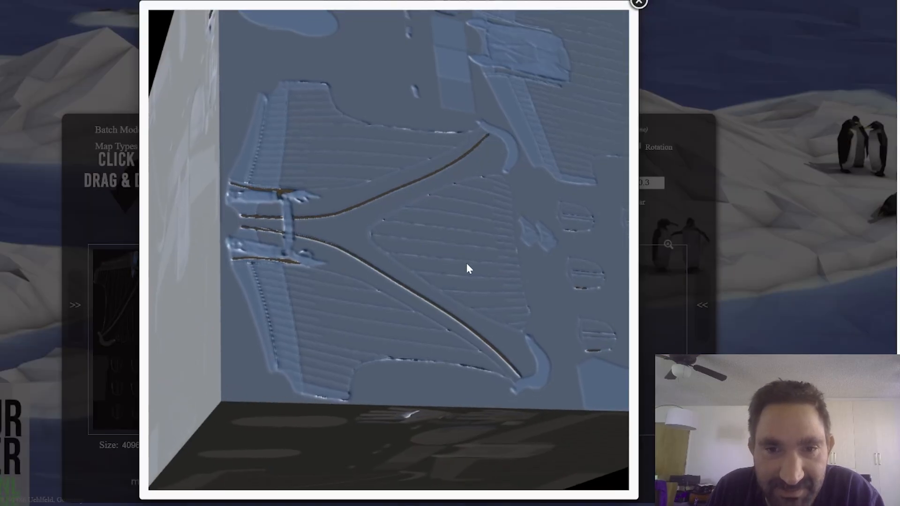
pyautogui.moveTo(466, 266); pyautogui.dragTo(396, 189)
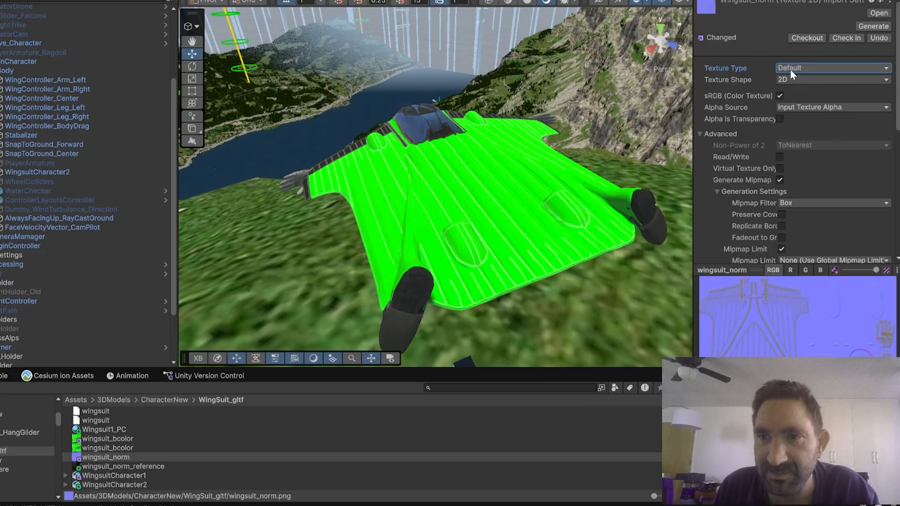
# In Unity, change the wingsuit_norm texture's type from Default to a normal map and apply the import settings
pyautogui.click(807, 69)
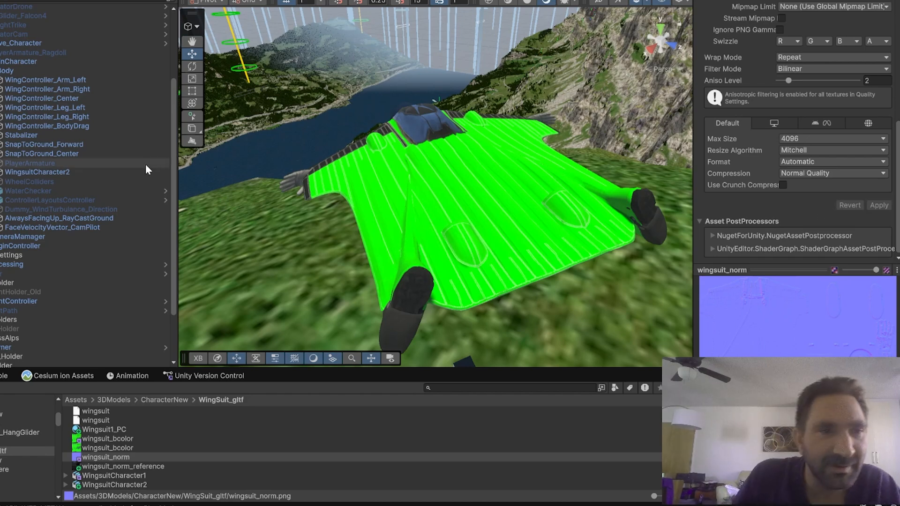
# Compare Normal Map strengths of 10 and 1 on the Wingsuit1_PC material while viewing the suit up close
pyautogui.click(391, 166)
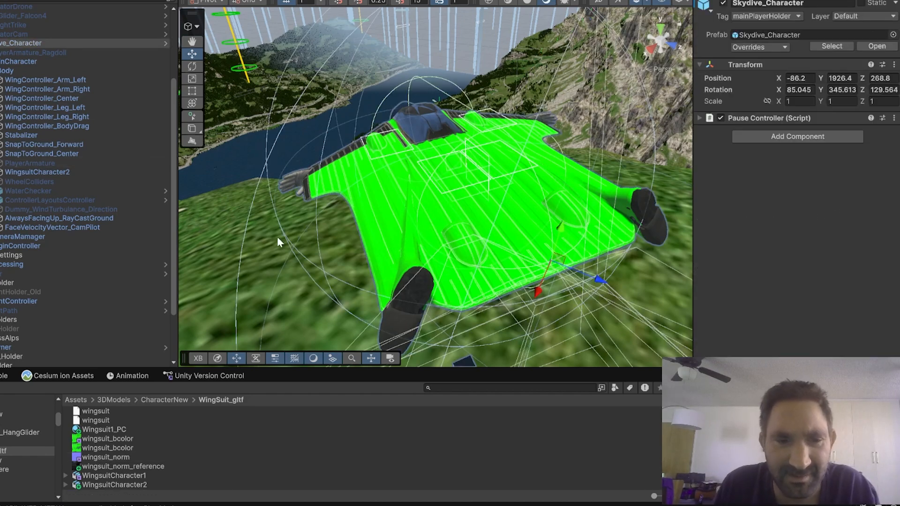
pyautogui.click(126, 430)
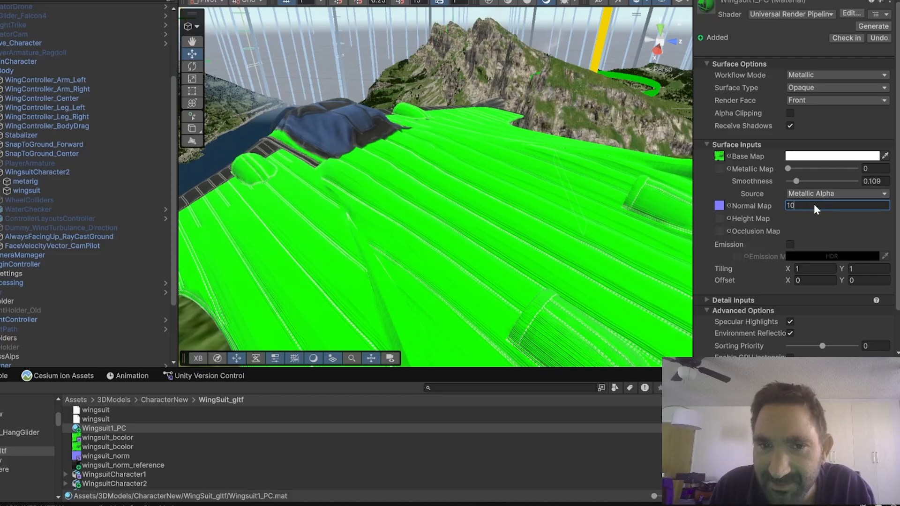
pyautogui.write('1')
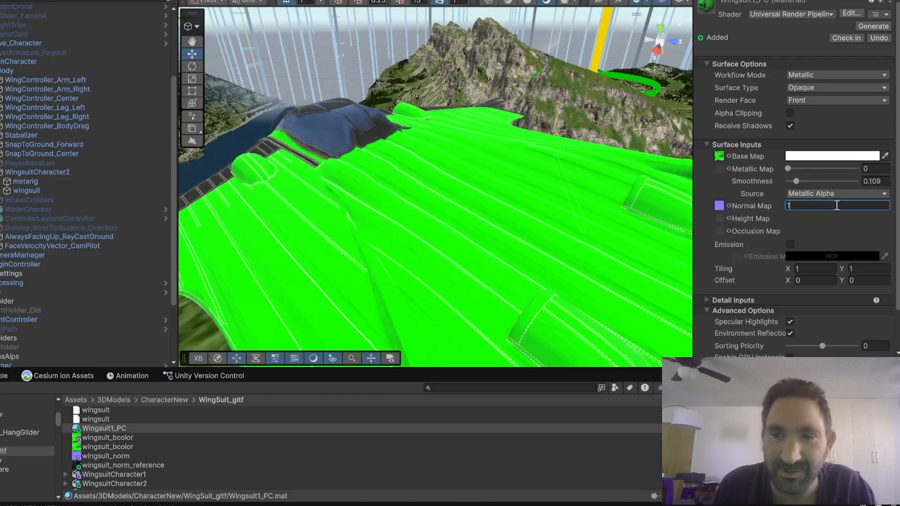
pyautogui.write('0')
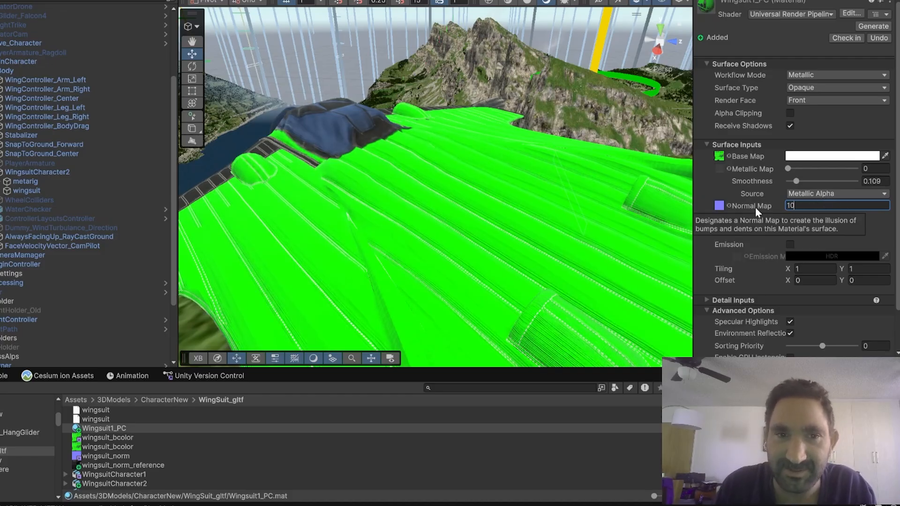
pyautogui.press('BackSpace')
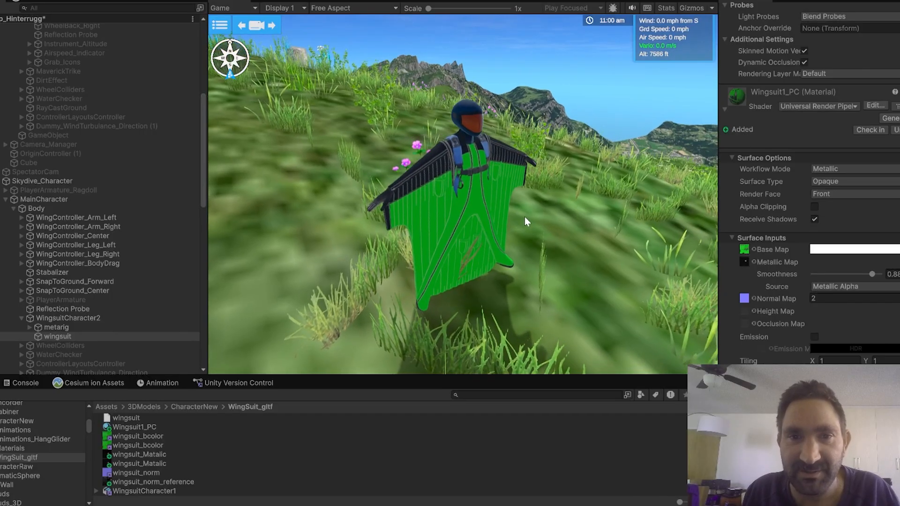
# Examine the wingsuit character from several sides in the running game, on the hillside and in flight
pyautogui.moveTo(540, 206); pyautogui.dragTo(416, 199)
pyautogui.scroll(4, 440, 202)
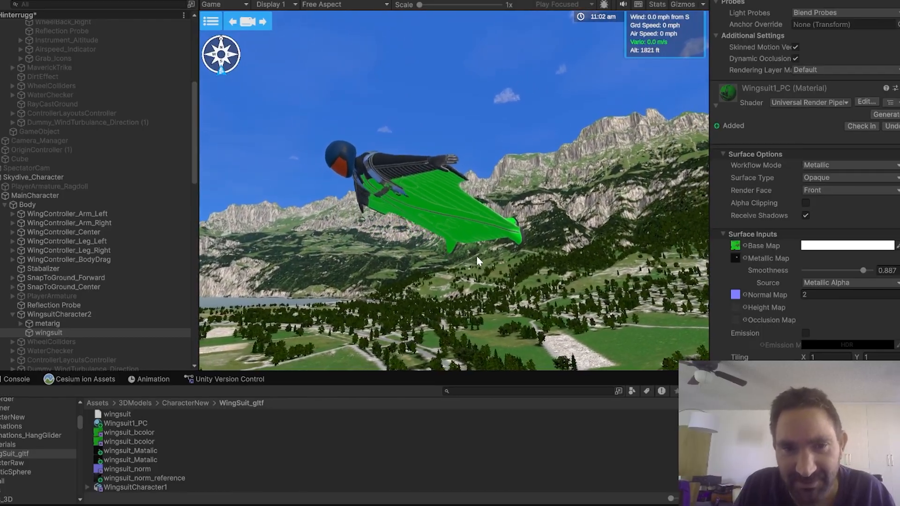
pyautogui.moveTo(554, 232); pyautogui.dragTo(542, 260)
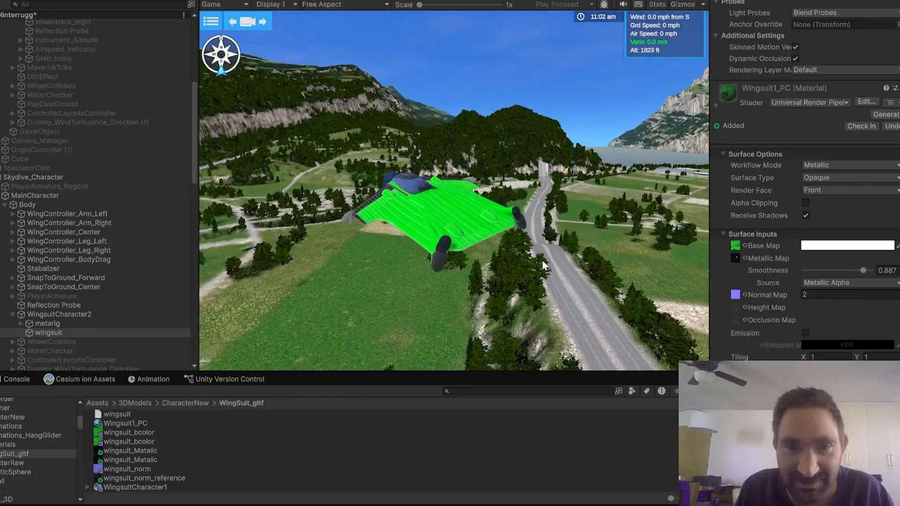